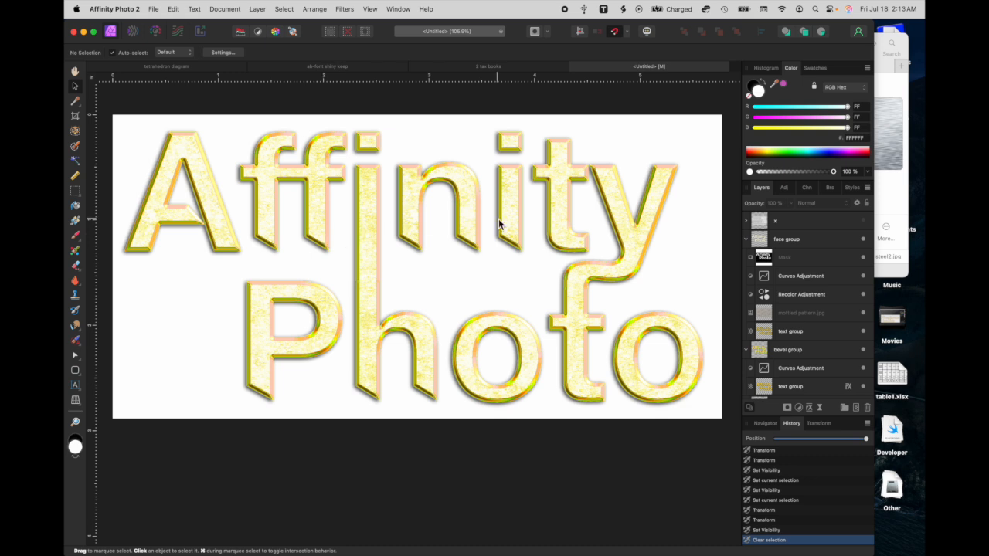
# - Review the lettering in the 2 tax books and ab-font shiny keep documents, and return to the Affinity Photo lettering document
pyautogui.click(526, 68)
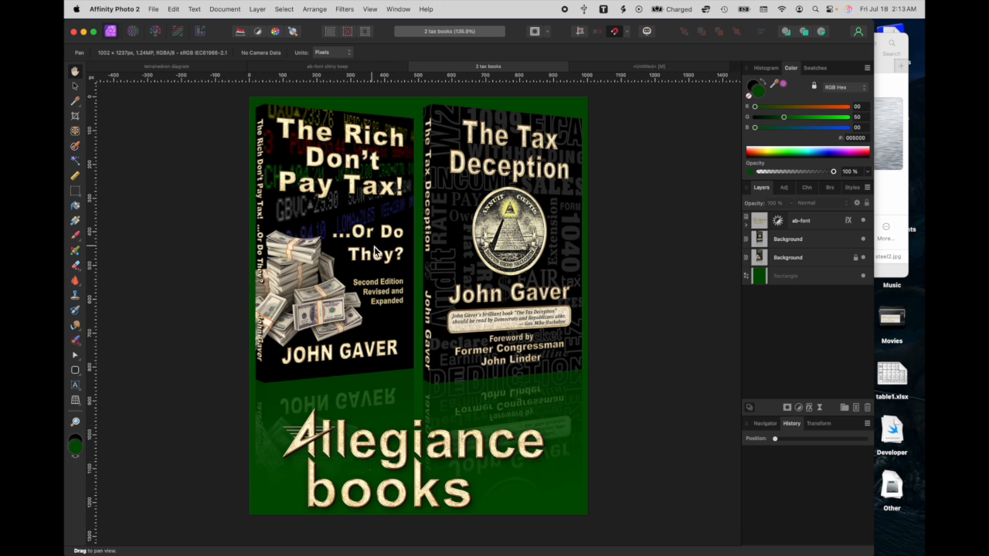
pyautogui.click(360, 68)
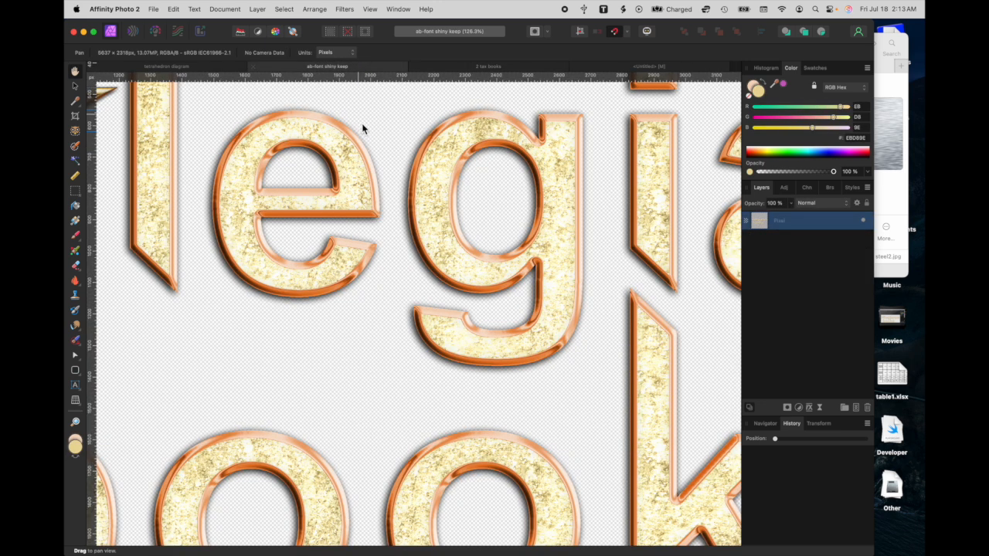
pyautogui.scroll(-5, 463, 222)
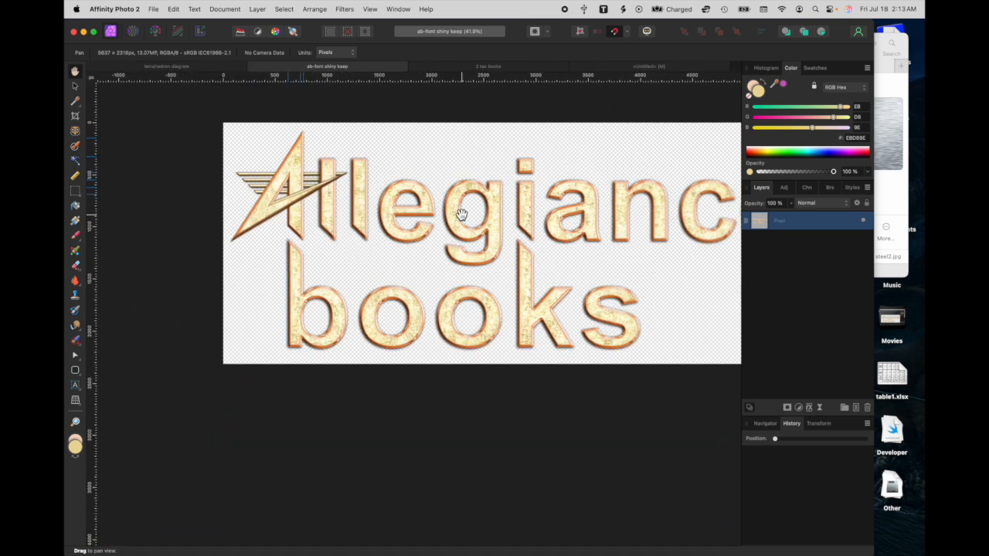
pyautogui.hscroll(5, 460, 214)
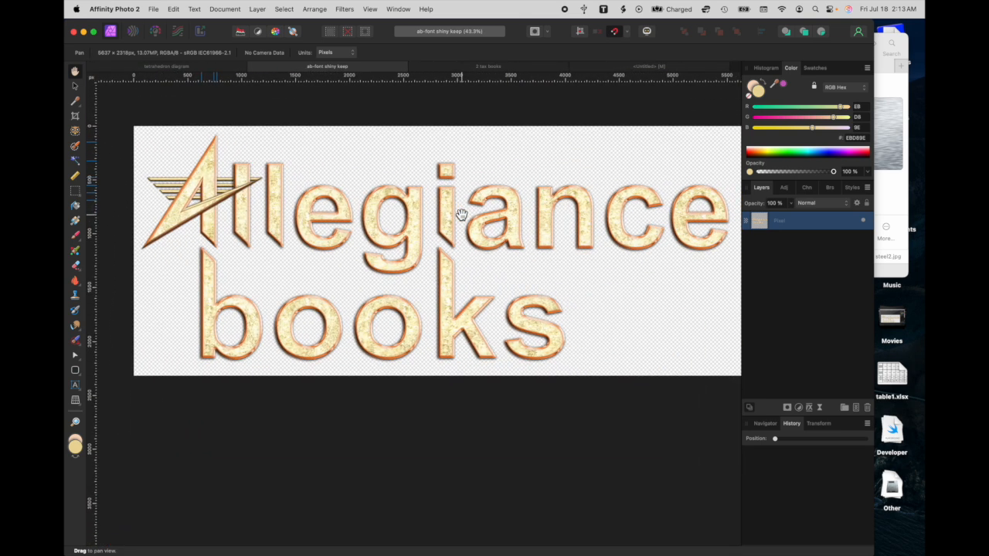
pyautogui.click(673, 70)
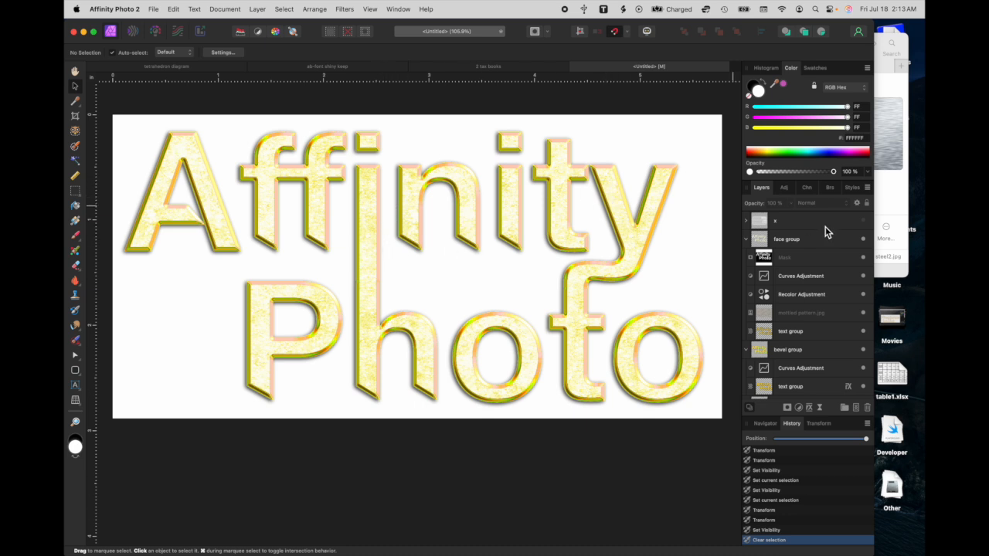
# - Show the x group and move its list of techniques over the right part of the Affinity Photo lettering
pyautogui.click(865, 221)
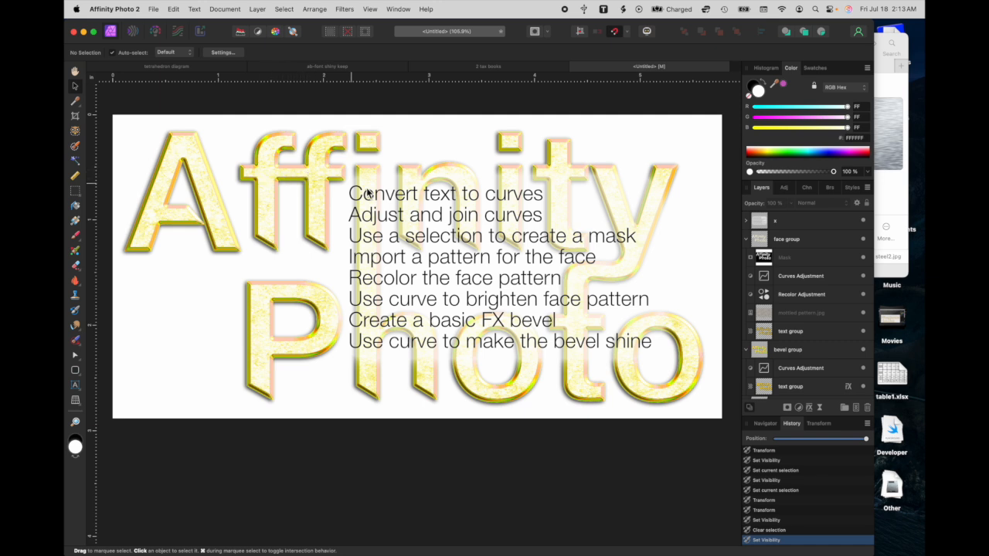
pyautogui.click(449, 220)
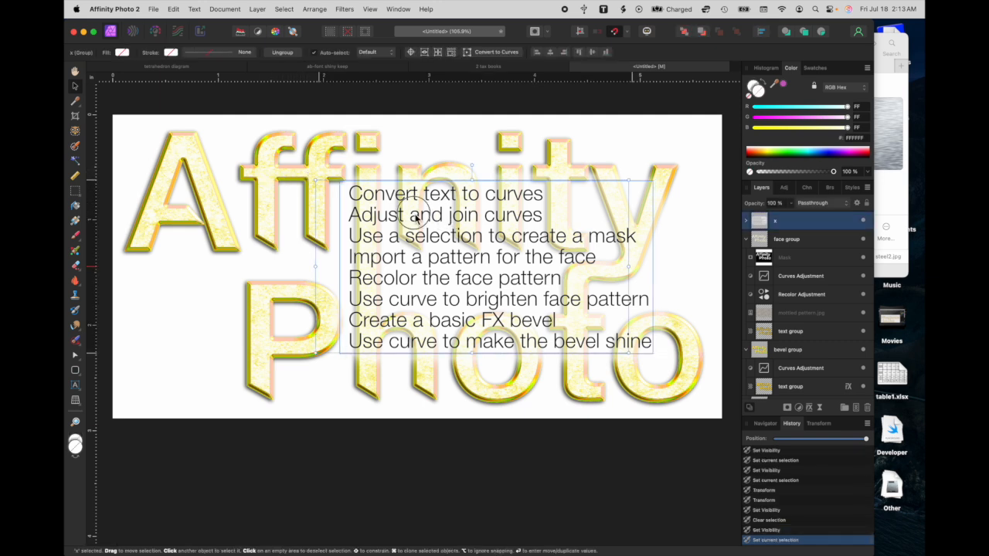
pyautogui.moveTo(451, 219); pyautogui.dragTo(317, 225)
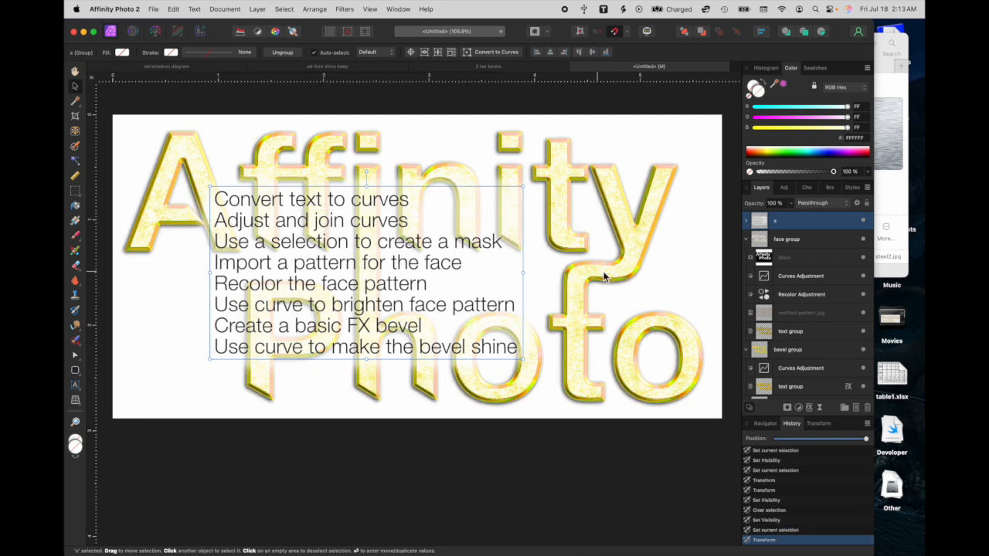
pyautogui.moveTo(349, 204); pyautogui.dragTo(543, 201)
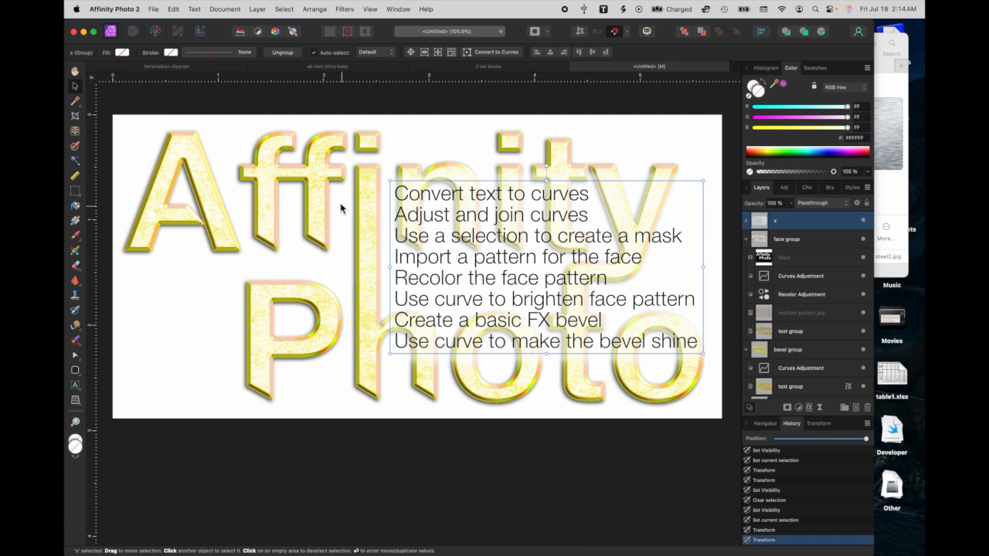
# - Inspect the bevelled letters up close, hide the x group and clear the selection
pyautogui.scroll(5, 285, 162)
pyautogui.scroll(-3, 285, 163)
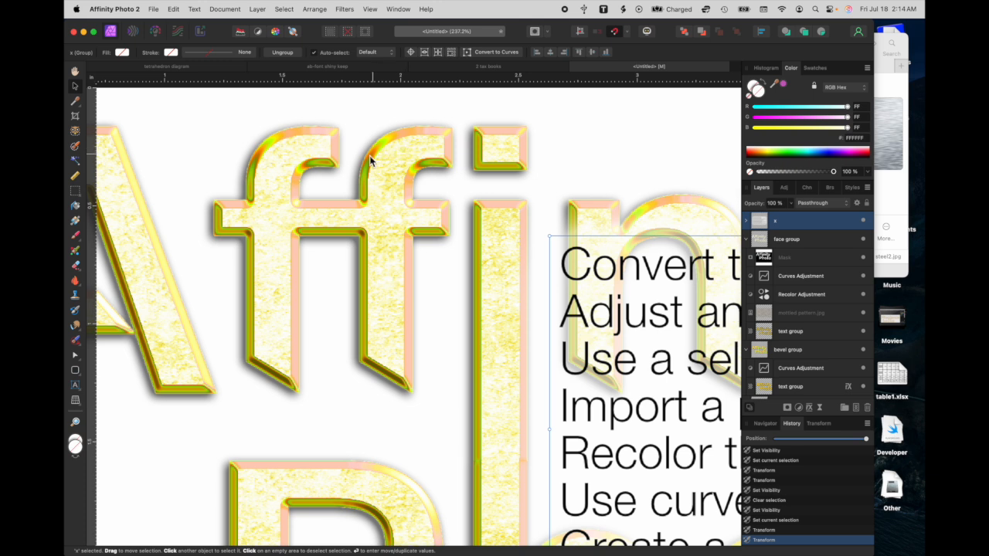
pyautogui.scroll(-5, 342, 154)
pyautogui.hscroll(2, 345, 156)
pyautogui.scroll(-1, 345, 157)
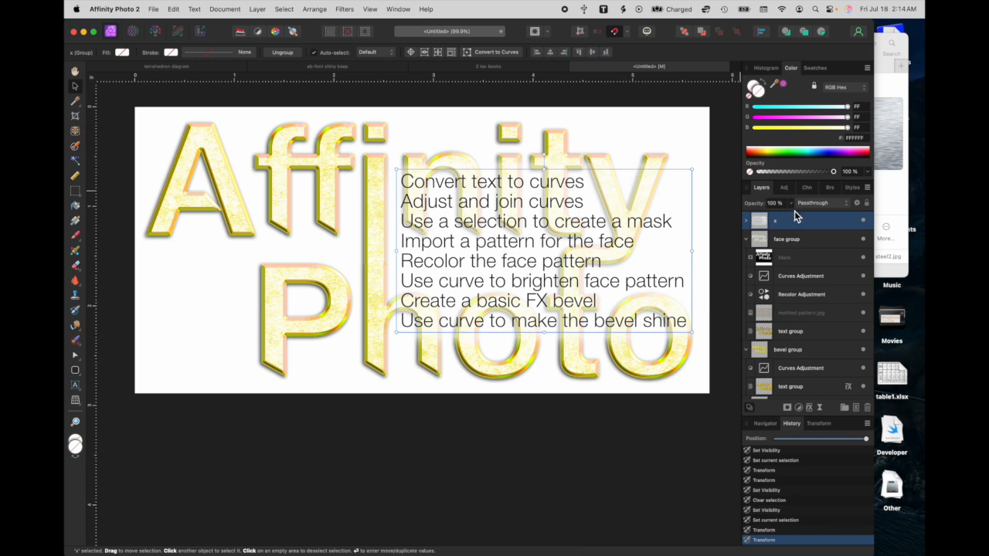
pyautogui.click(864, 222)
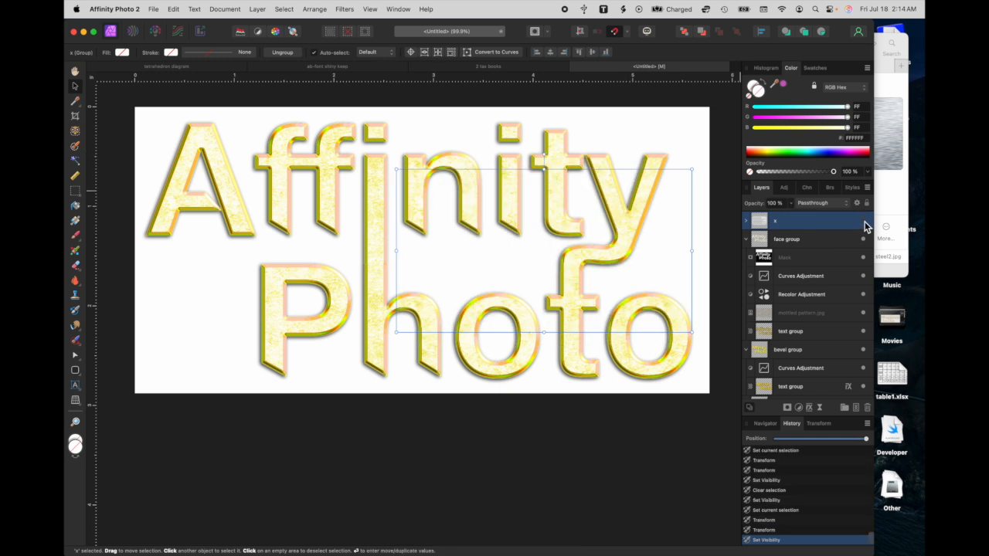
pyautogui.click(681, 99)
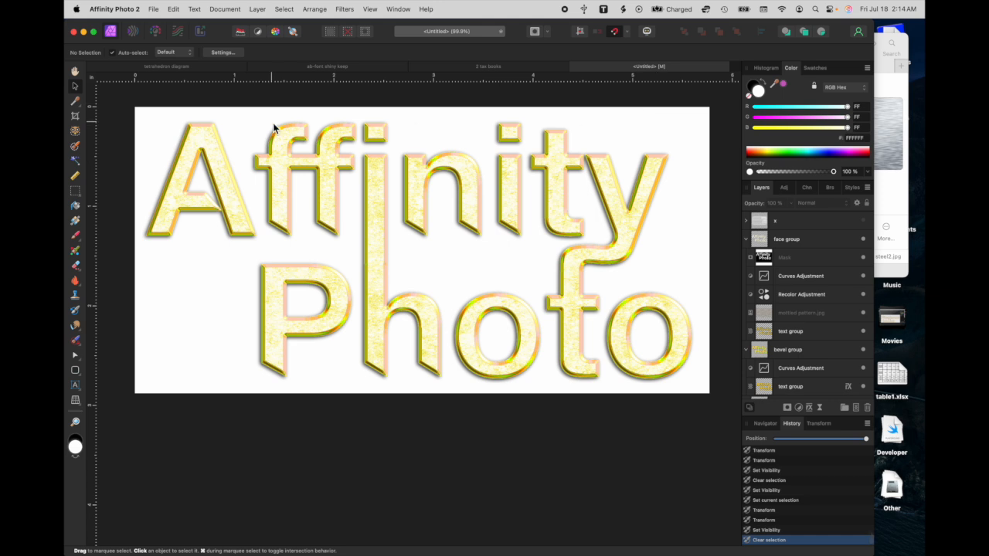
# - Create a new landscape Letter document, 11 x 8.5 in at 300 DPI
pyautogui.click(154, 10)
pyautogui.click(154, 29)
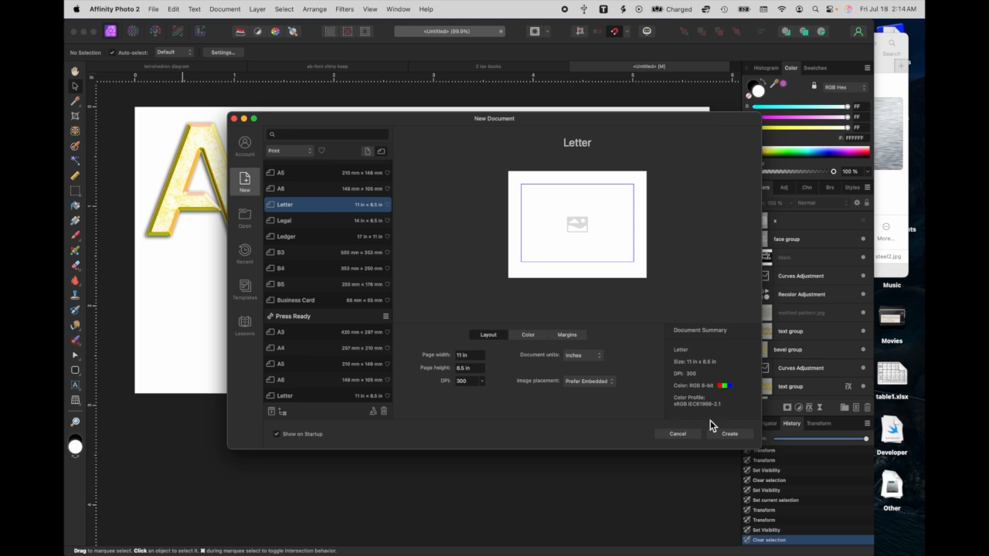
pyautogui.click(729, 434)
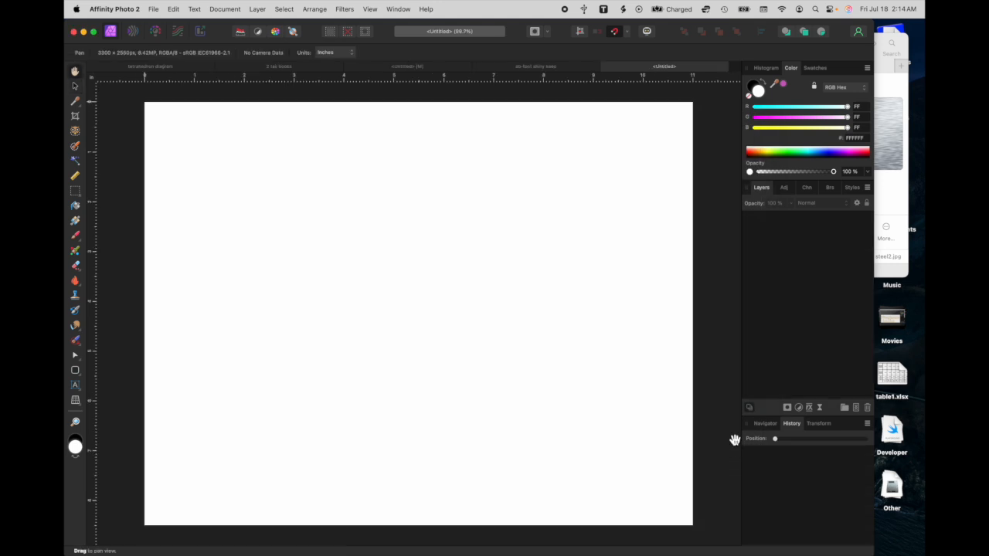
# - Start an artistic text object of about 231 pt near the page's upper-left corner and set its font to Arial Bold
pyautogui.click(76, 390)
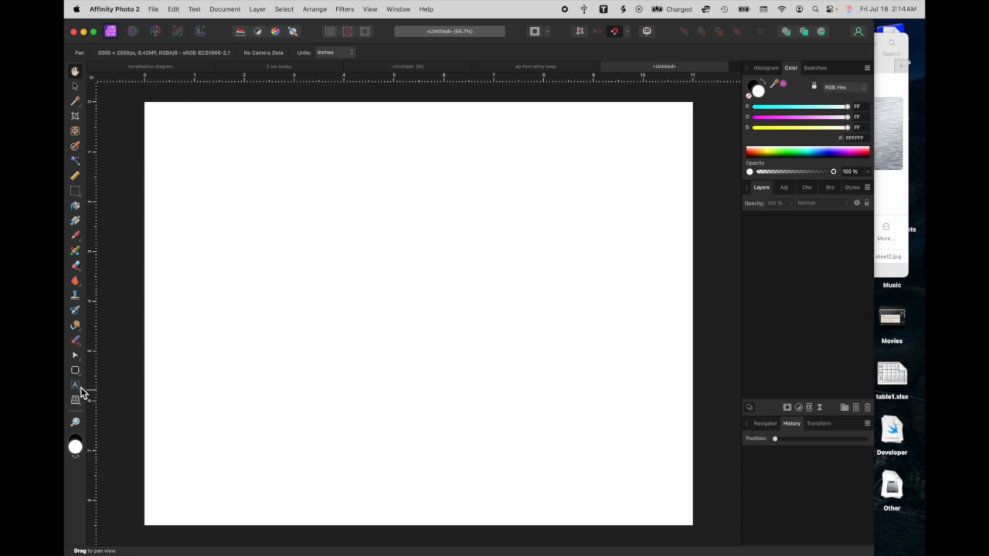
pyautogui.click(77, 386)
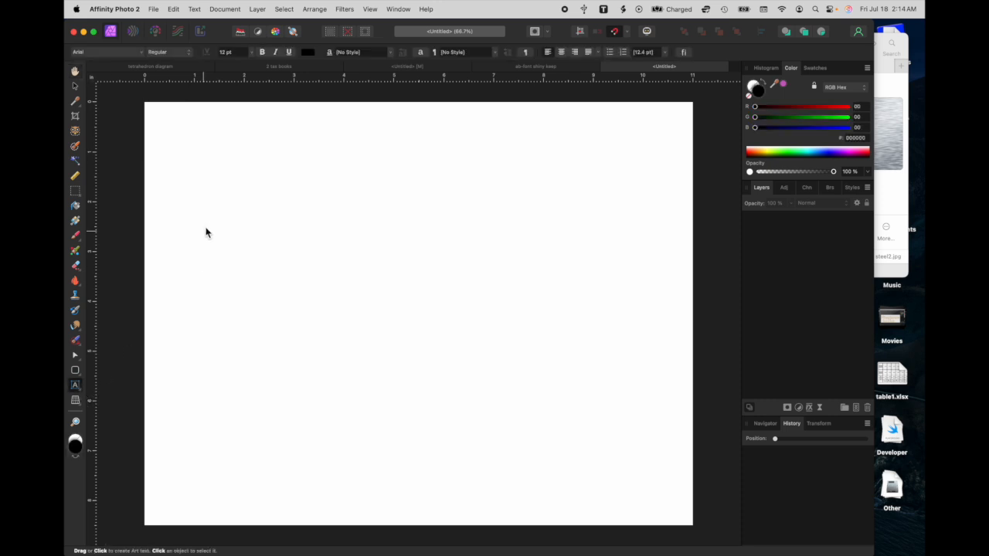
pyautogui.moveTo(170, 140); pyautogui.dragTo(233, 251)
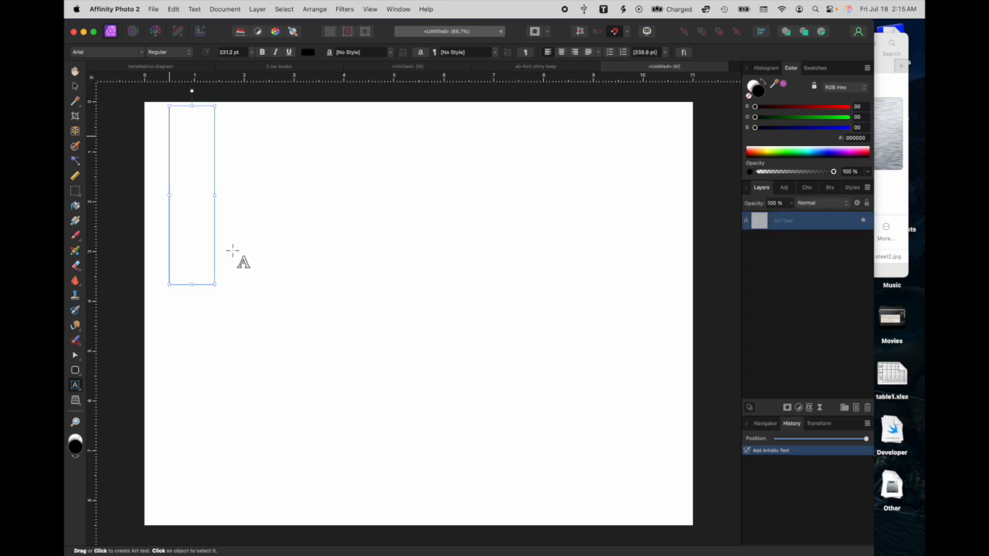
pyautogui.click(172, 51)
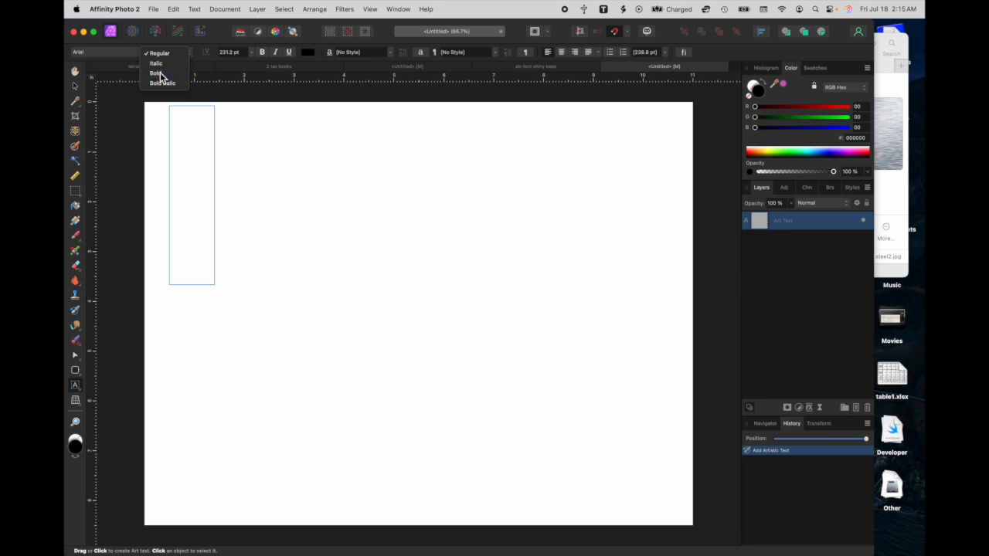
pyautogui.click(161, 73)
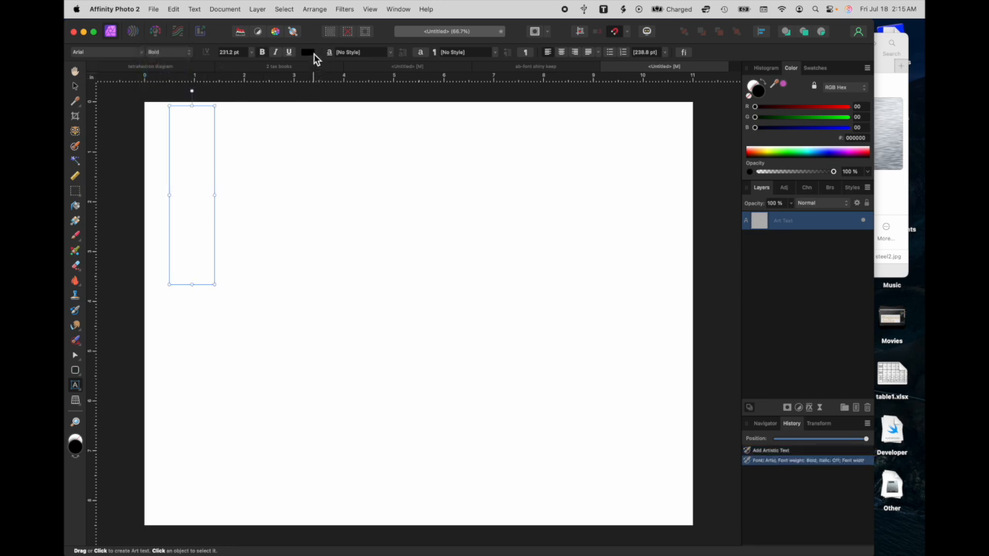
# - Set the text's fill colour to hex FFD700
pyautogui.click(307, 52)
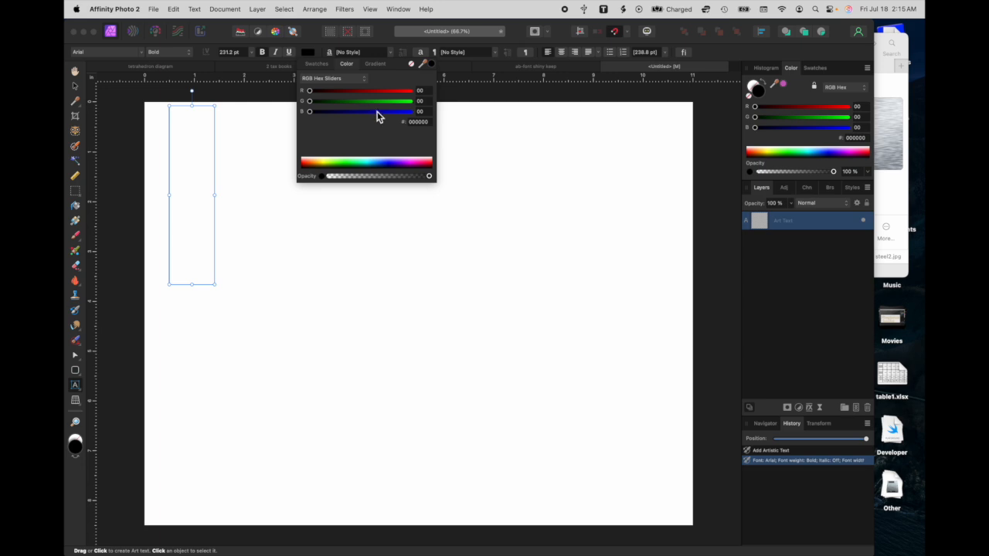
pyautogui.press('F1')
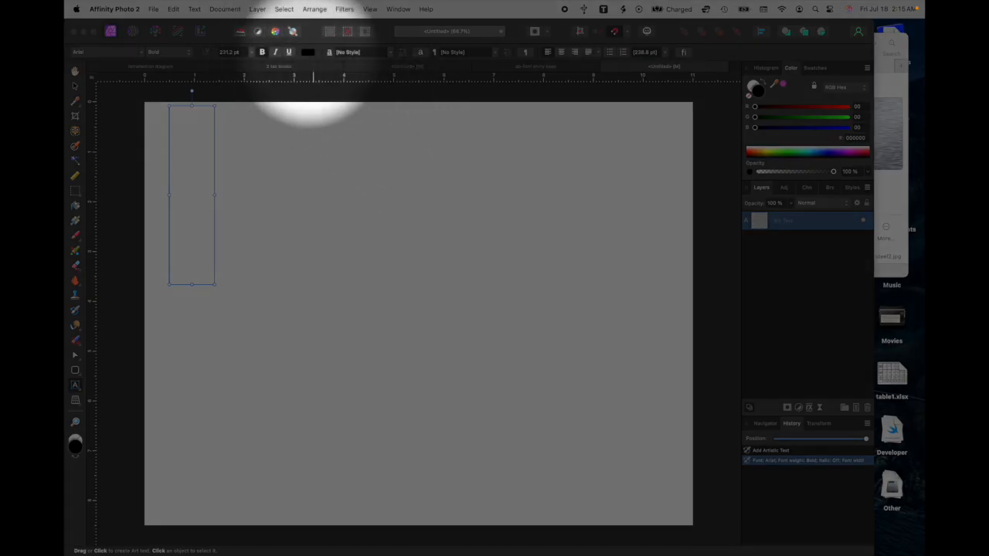
pyautogui.press('F1')
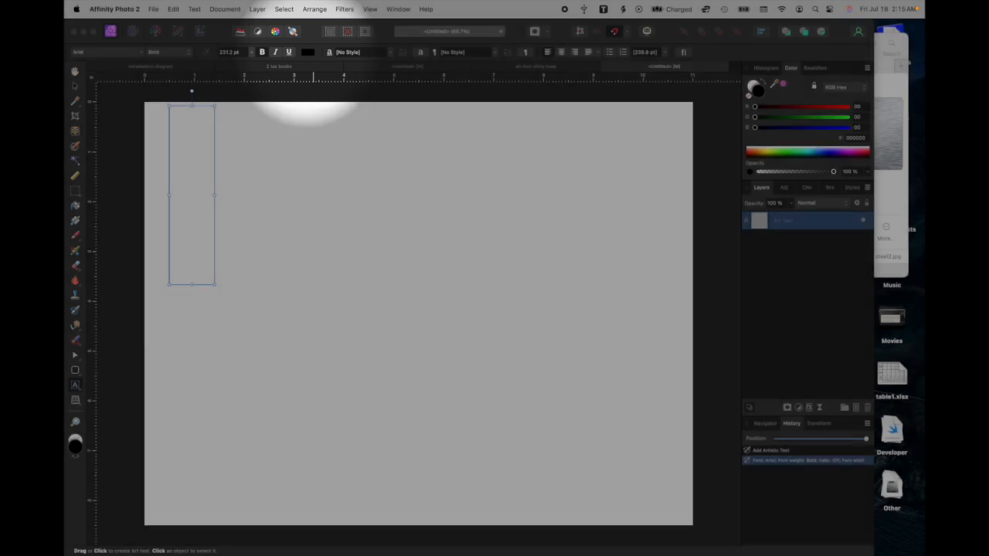
pyautogui.click(310, 56)
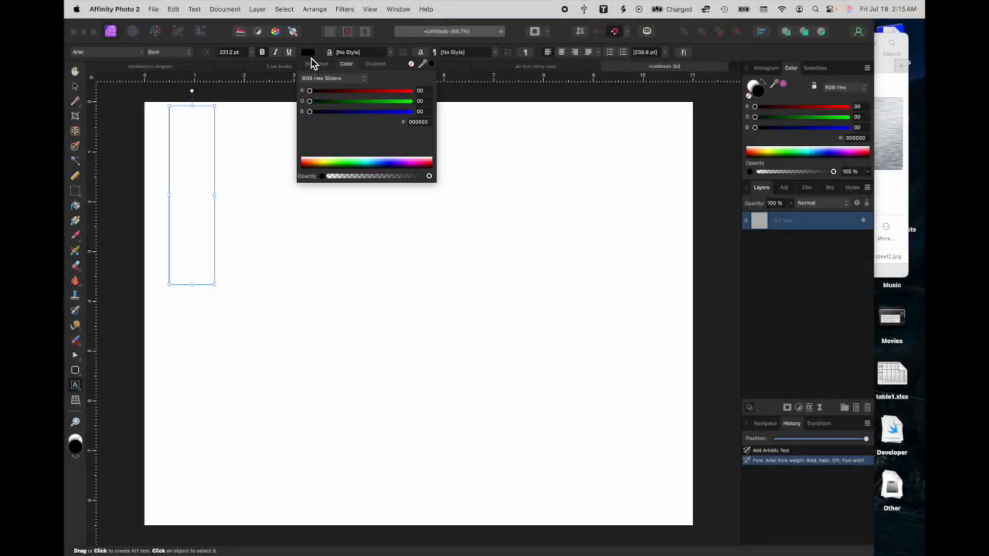
pyautogui.click(419, 122)
pyautogui.press('BackSpace')
pyautogui.write('FFD700')
pyautogui.press('Return')
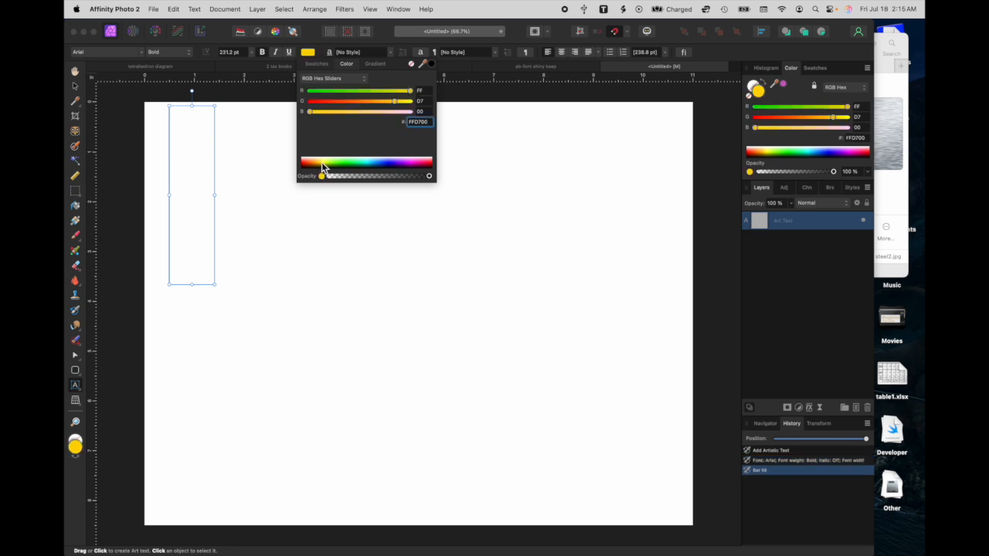
# - Enter the text "Affinity", scale it down to about 210 pt and position it within the upper part of the page
pyautogui.click(186, 150)
pyautogui.write('A')
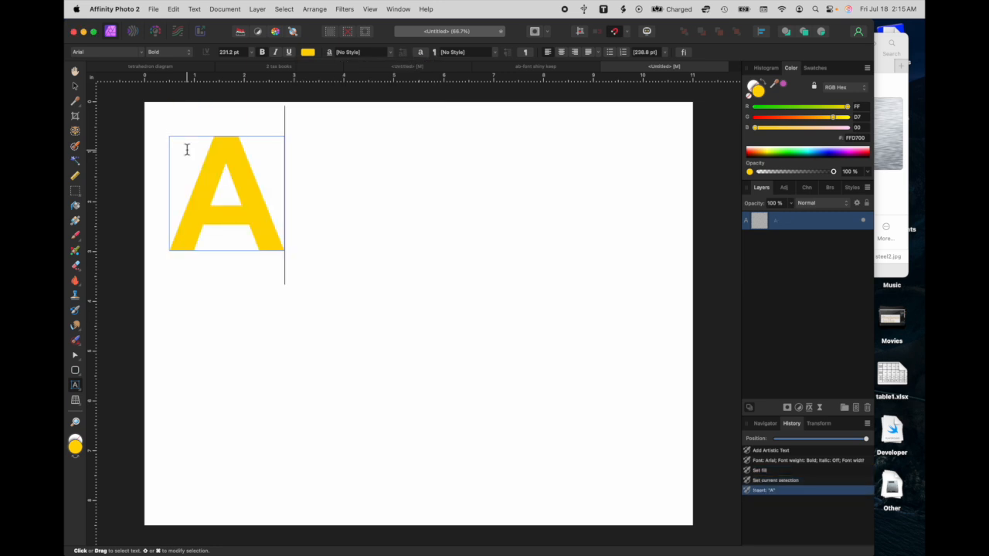
pyautogui.write('ffinity')
pyautogui.press('Escape')
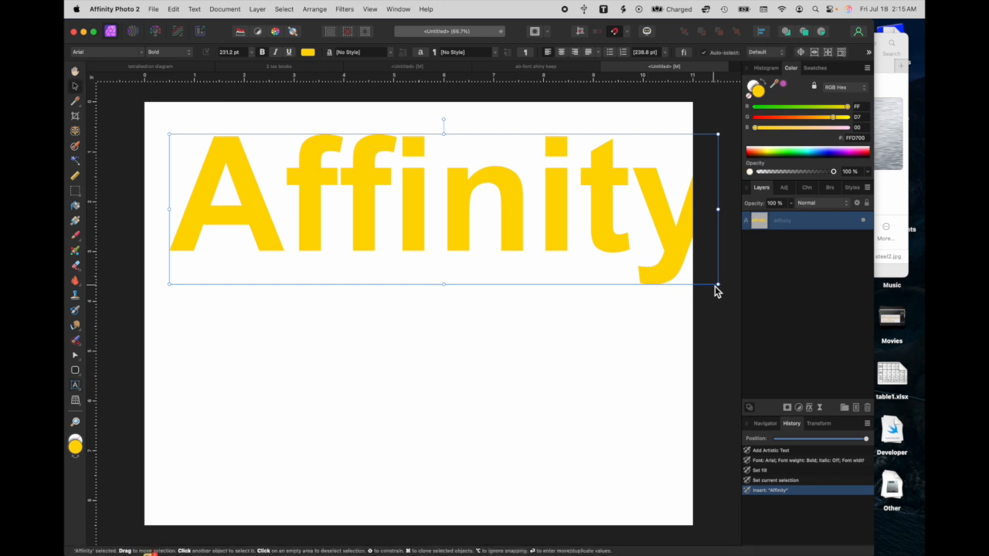
pyautogui.moveTo(719, 285); pyautogui.dragTo(669, 265)
pyautogui.moveTo(524, 214); pyautogui.dragTo(518, 208)
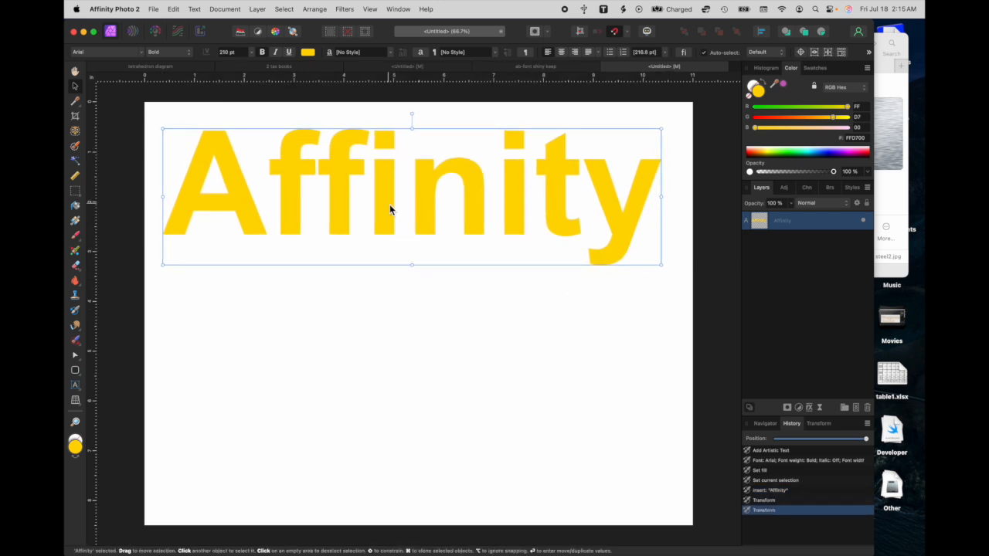
# - Duplicate the Affinity text directly below the original and change the copy's text to "Photo"
pyautogui.moveTo(390, 204); pyautogui.dragTo(390, 356)
pyautogui.doubleClick(389, 354)
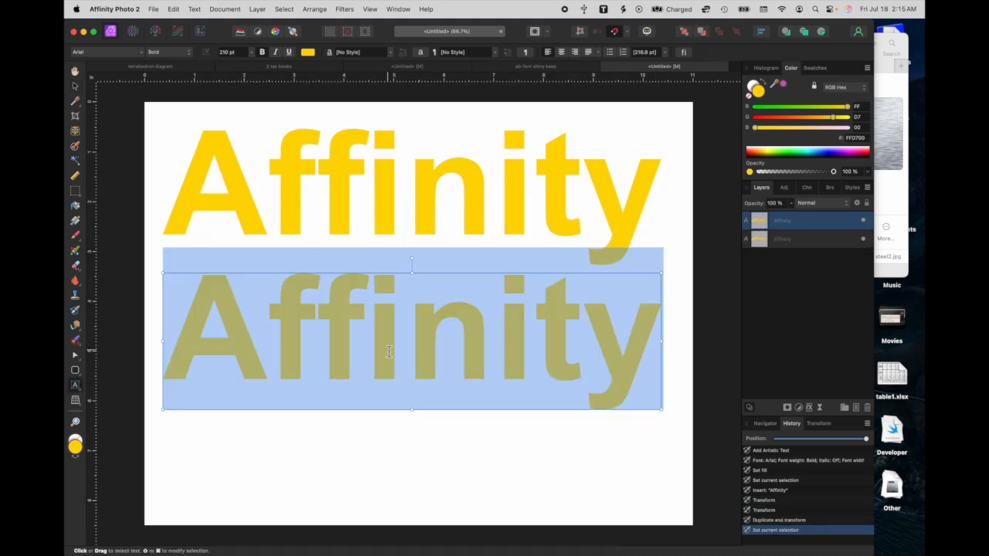
pyautogui.write('Photo')
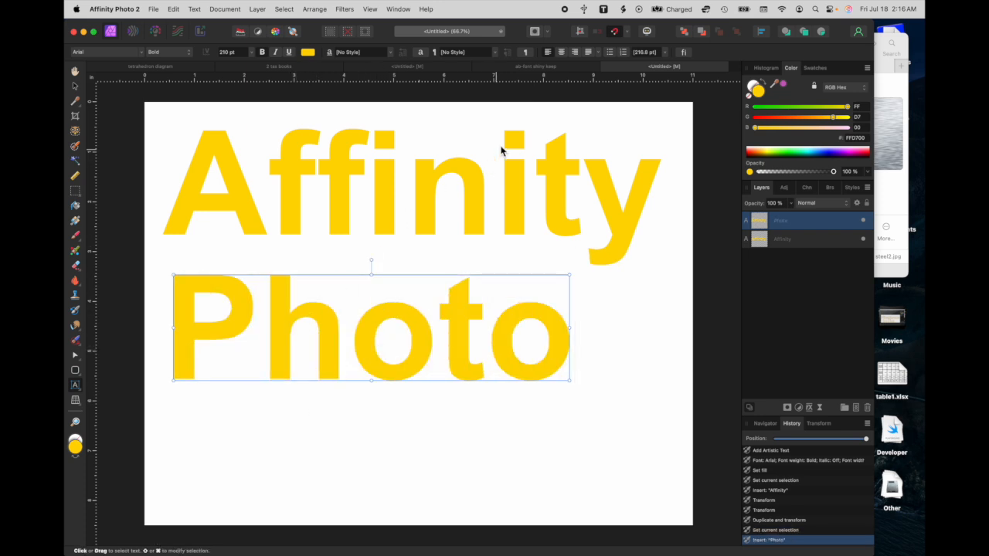
# - Examine how letters of the two lines join in ab-font shiny keep and the finished Affinity Photo lettering, and return to the new document
pyautogui.click(533, 68)
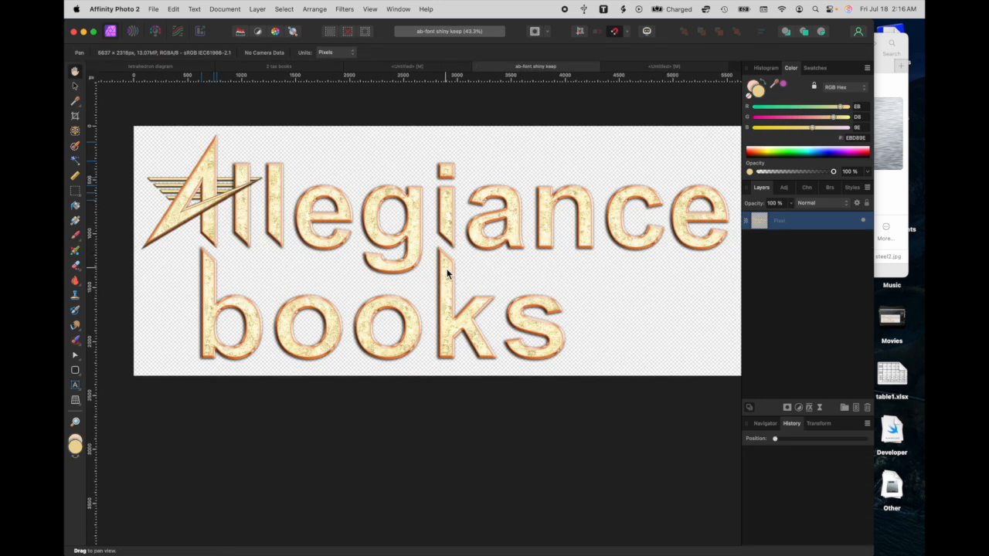
pyautogui.moveTo(422, 67); pyautogui.dragTo(531, 72)
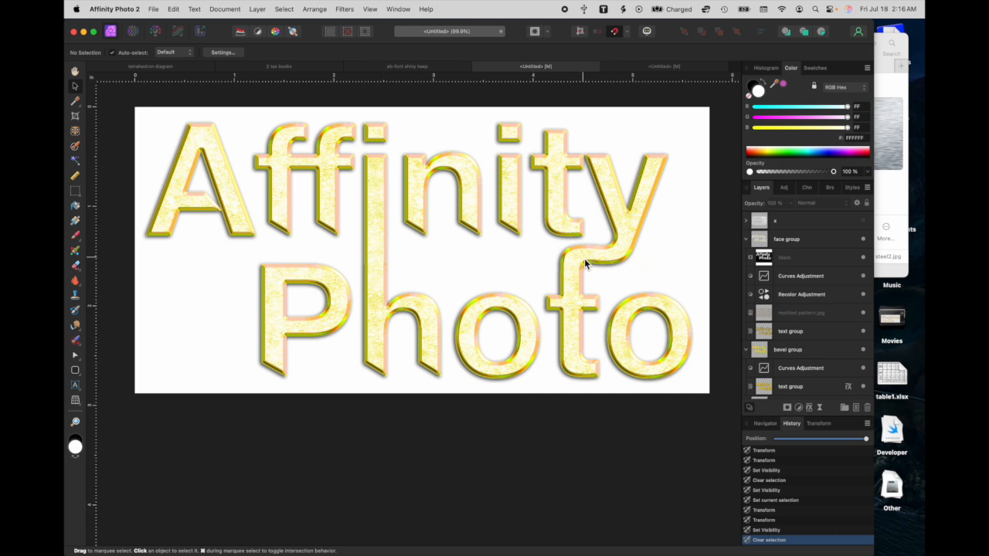
pyautogui.click(669, 70)
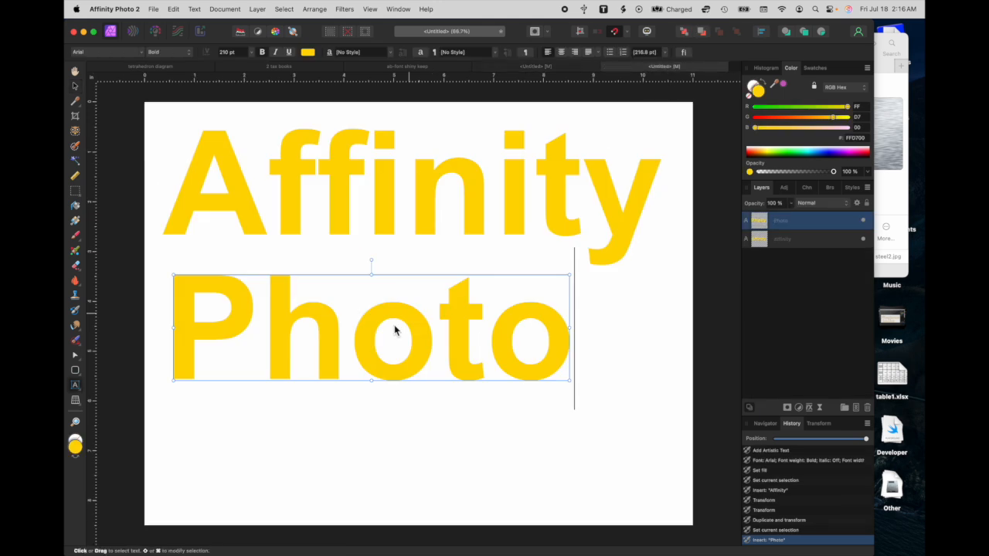
# - Move the Photo text up and to the right so its h sits under the first i of Affinity
pyautogui.click(331, 348)
pyautogui.press('Escape')
pyautogui.press('v')
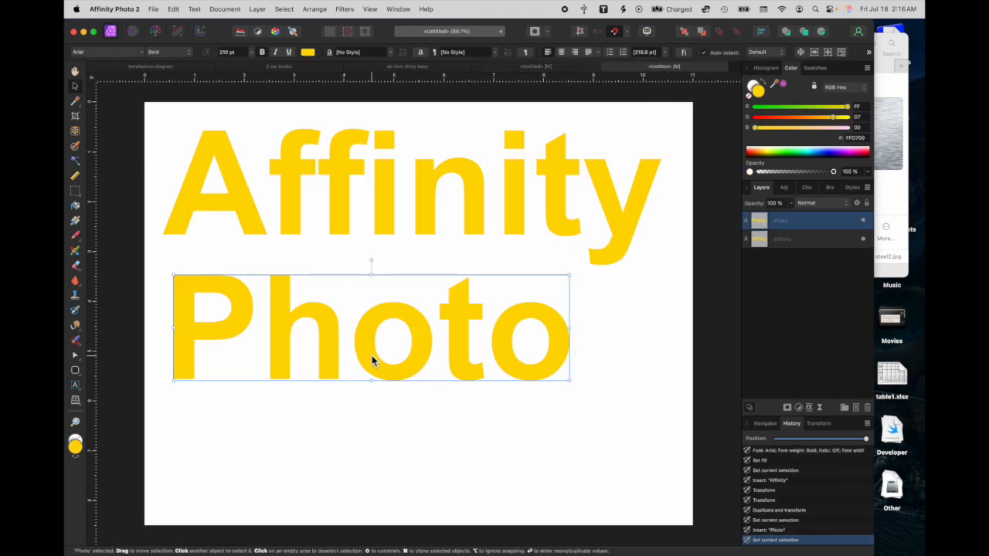
pyautogui.moveTo(371, 356); pyautogui.dragTo(474, 324)
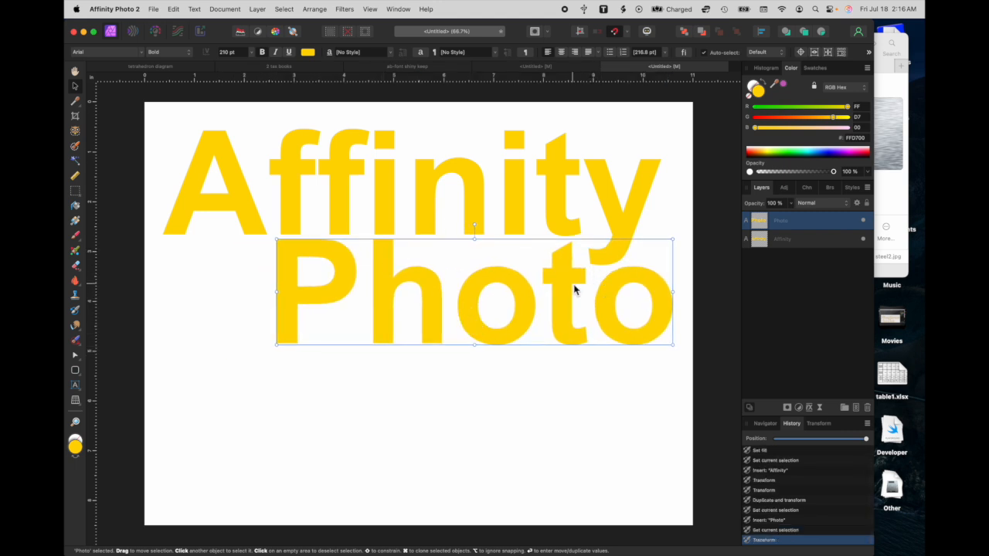
# - Move the Photo text straight down until its top sits about level with the bottom of the y's tail in Affinity
pyautogui.hotkey('shift', 'Down')
pyautogui.hotkey('shift', 'Down')
pyautogui.hotkey('shift', 'Down')
pyautogui.hotkey('shift', 'Down')
pyautogui.hotkey('shift', 'Down')
pyautogui.hotkey('shift', 'Down')
pyautogui.hotkey('shift', 'Down')
pyautogui.hotkey('shift', 'Down')
pyautogui.hotkey('shift', 'Down')
pyautogui.hotkey('shift', 'Down')
pyautogui.hotkey('shift', 'Down')
pyautogui.hotkey('shift', 'Down')
pyautogui.hotkey('shift', 'Down')
pyautogui.hotkey('shift', 'Down')
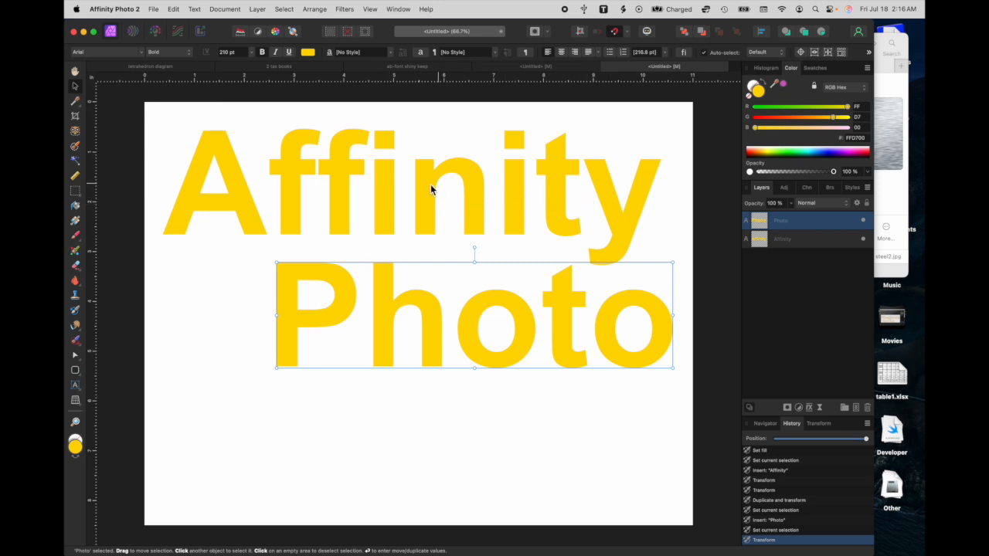
# - Set the tracking of the letters "in" in Affinity to -26 ‰
pyautogui.click(372, 187)
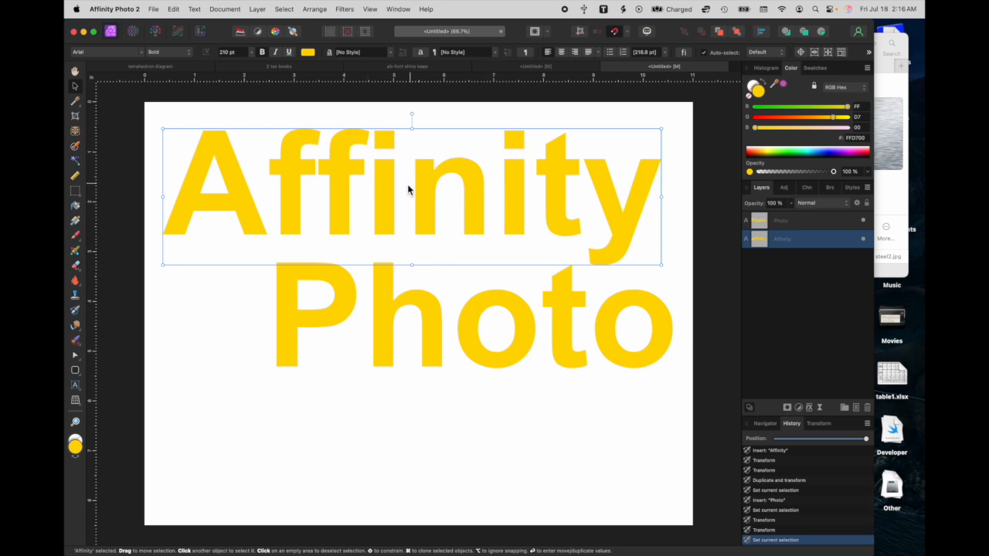
pyautogui.doubleClick(372, 189)
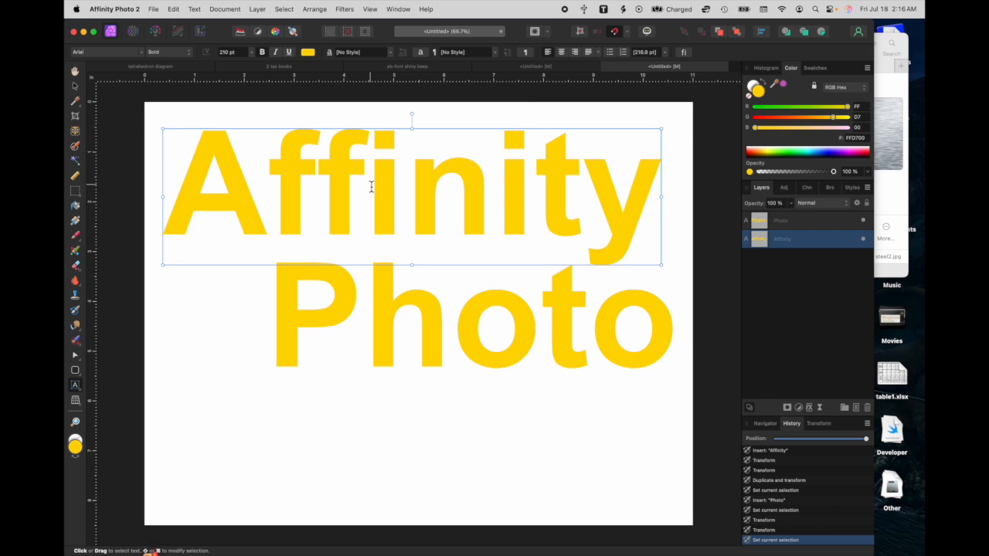
pyautogui.moveTo(370, 184); pyautogui.dragTo(488, 182)
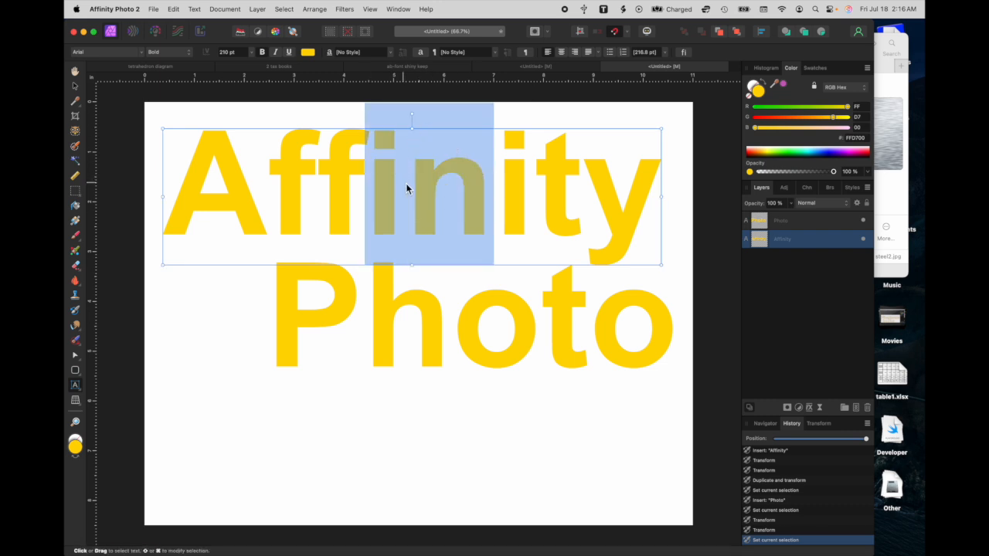
pyautogui.click(421, 53)
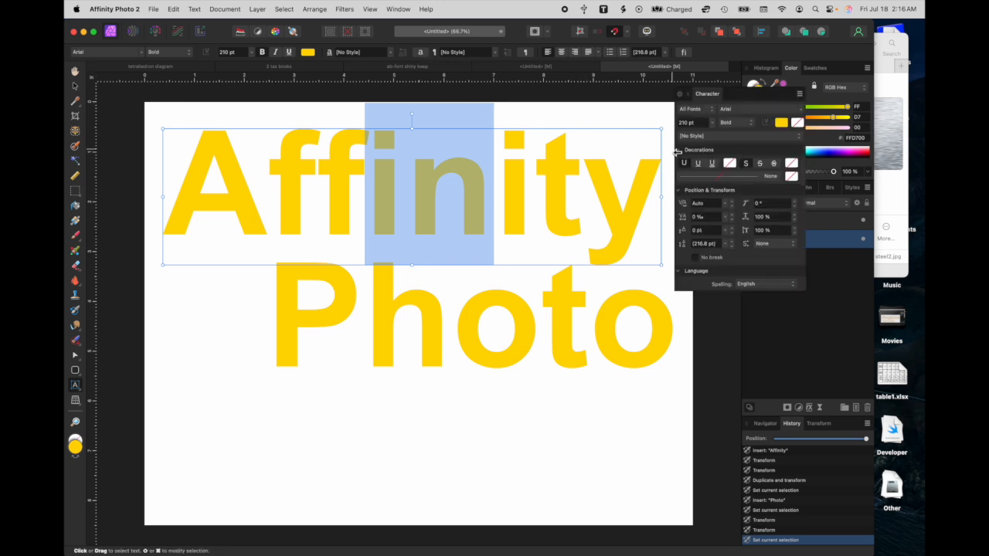
pyautogui.moveTo(732, 221); pyautogui.dragTo(734, 226)
pyautogui.click(733, 221)
pyautogui.click(732, 222)
pyautogui.click(732, 222)
pyautogui.click(733, 222)
pyautogui.click(732, 222)
pyautogui.click(732, 222)
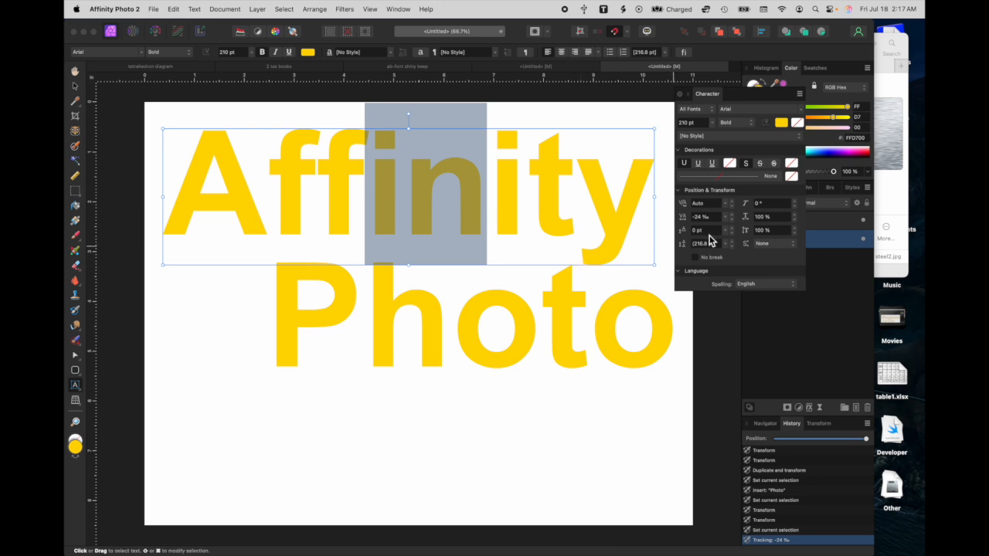
pyautogui.click(732, 219)
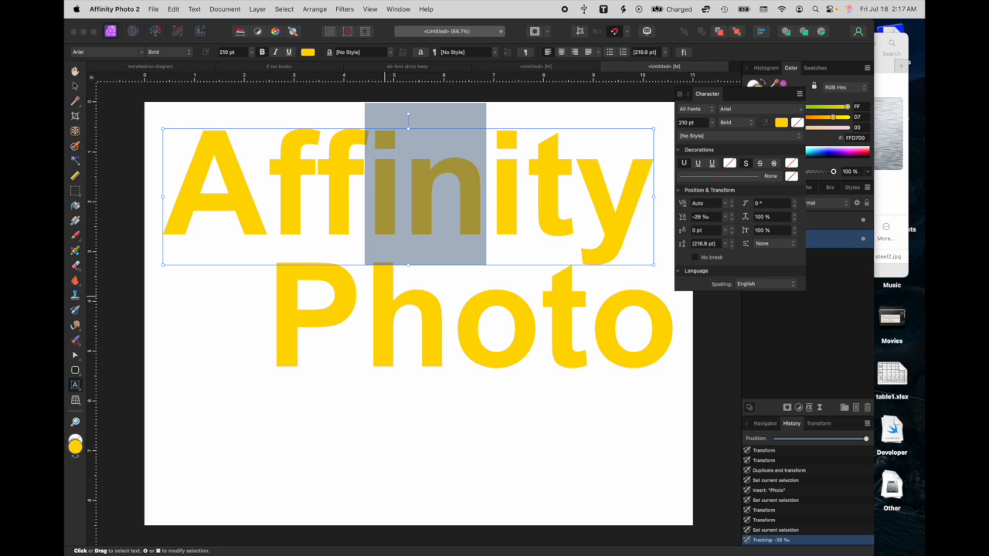
# - Move the Photo text up against Affinity's baseline and nudge it right until the h stem lines up exactly with the first i
pyautogui.click(388, 300)
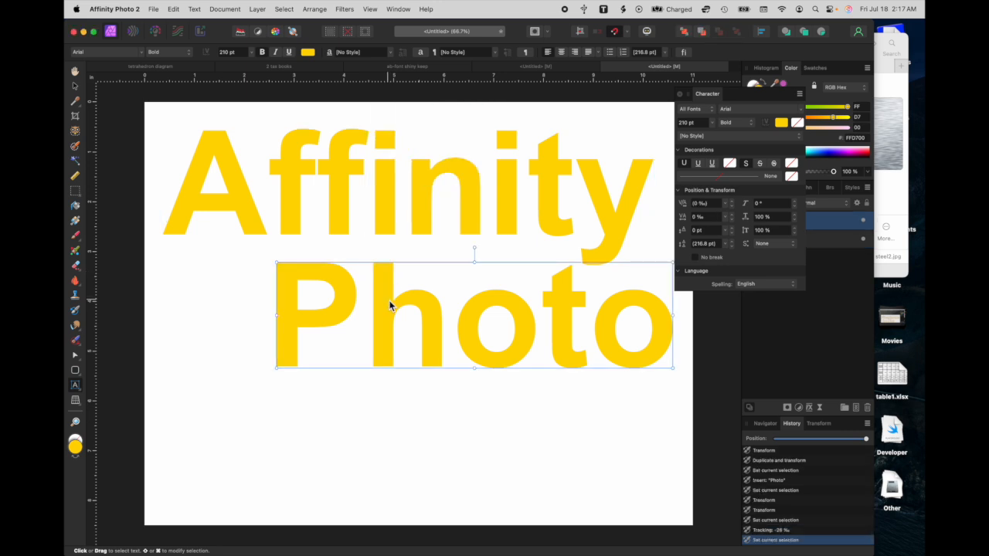
pyautogui.press('Escape')
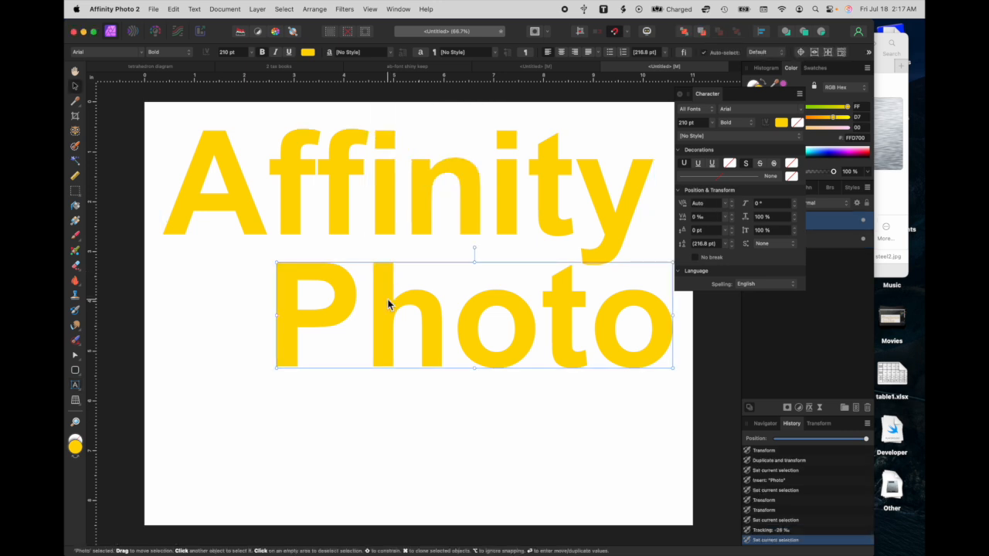
pyautogui.moveTo(389, 304); pyautogui.dragTo(390, 277)
pyautogui.scroll(5, 390, 276)
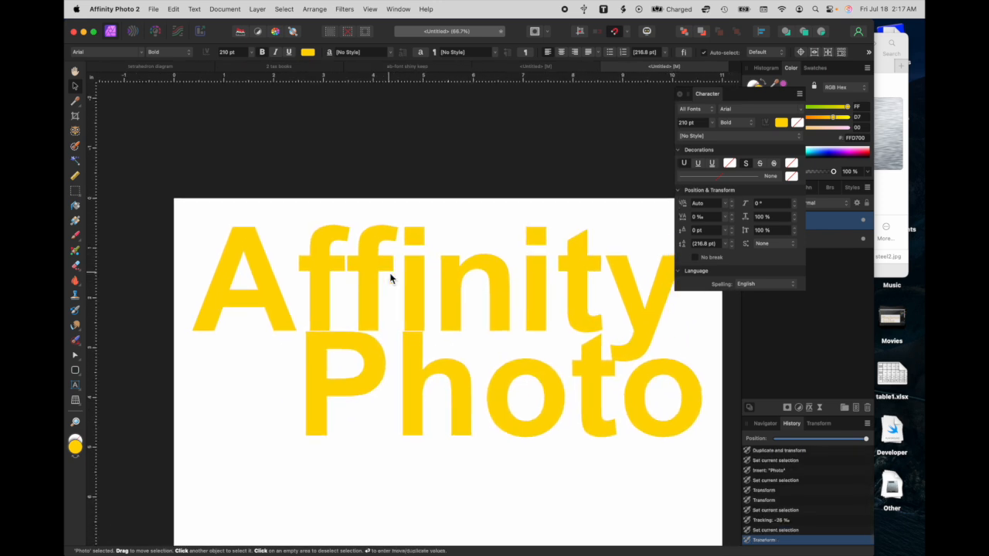
pyautogui.scroll(-4, 390, 277)
pyautogui.scroll(5, 389, 273)
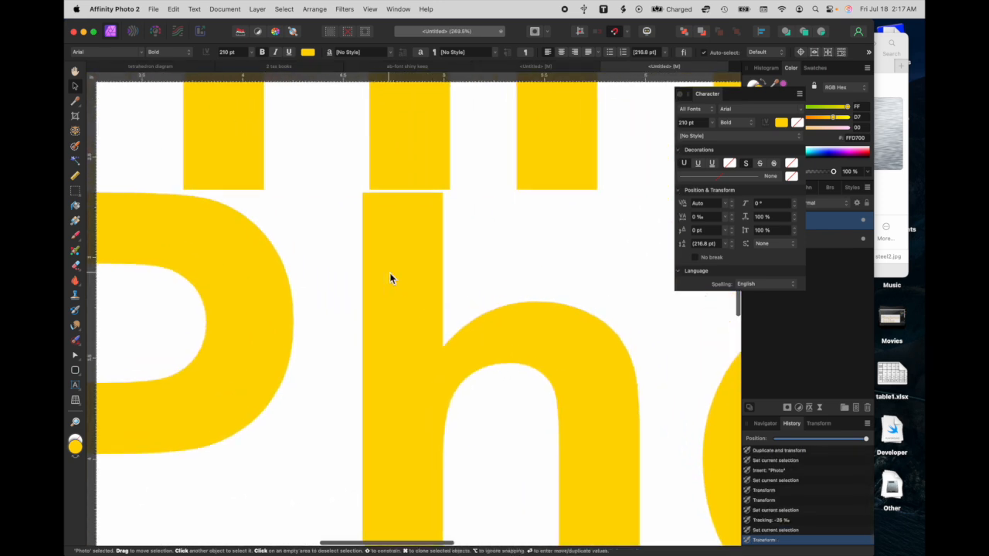
pyautogui.press('Up')
pyautogui.press('Up')
pyautogui.press('Up')
pyautogui.press('Up')
pyautogui.press('Up')
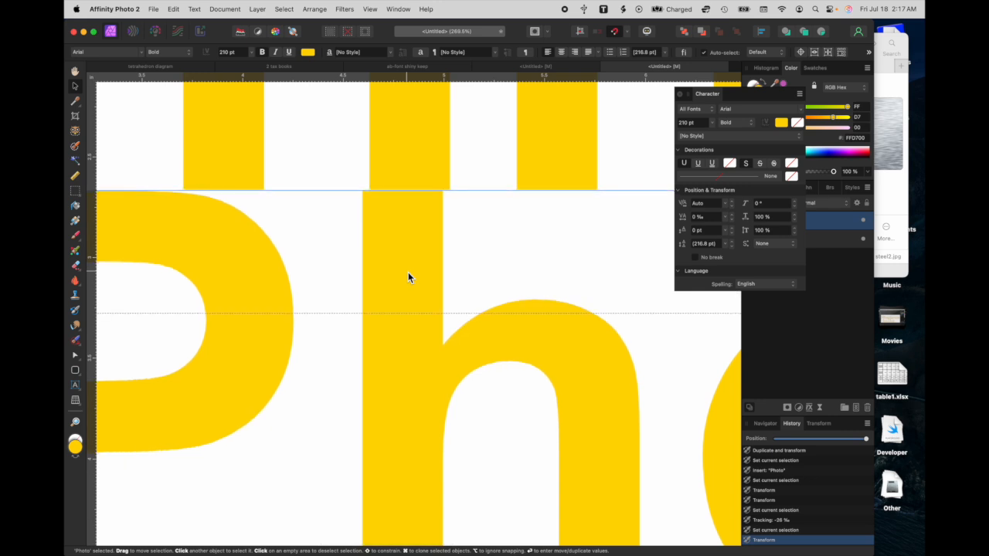
pyautogui.press('Right')
pyautogui.press('Right')
pyautogui.press('Right')
pyautogui.press('Right')
pyautogui.press('Right')
pyautogui.press('Right')
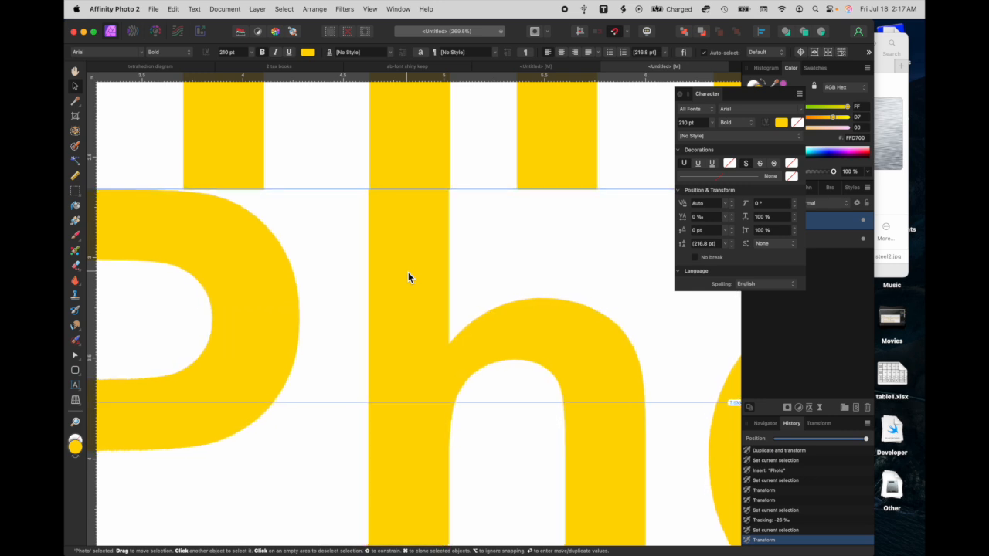
# - Move the Photo text straight down until it clears the y's tail, and close the character settings
pyautogui.hscroll(10, 407, 278)
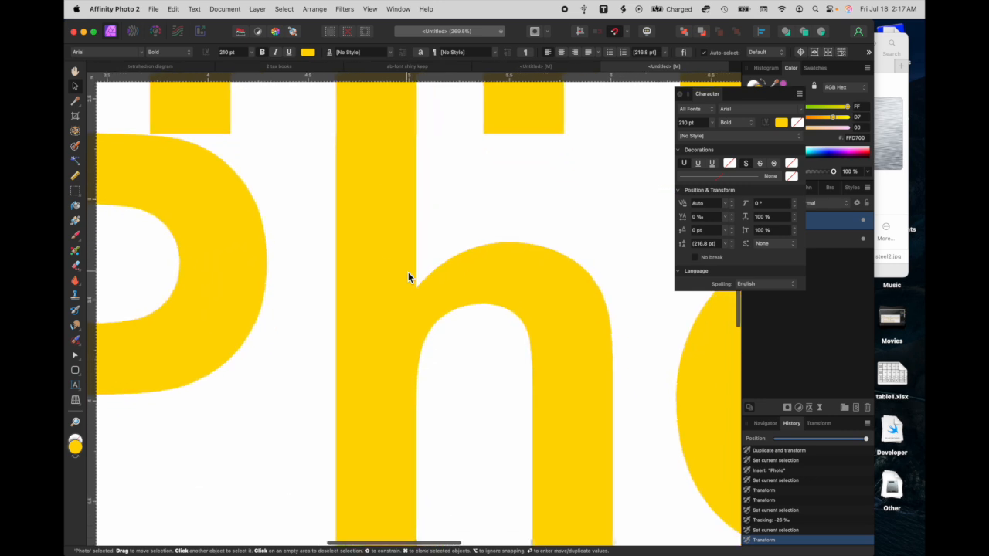
pyautogui.hscroll(6, 408, 276)
pyautogui.scroll(2, 408, 277)
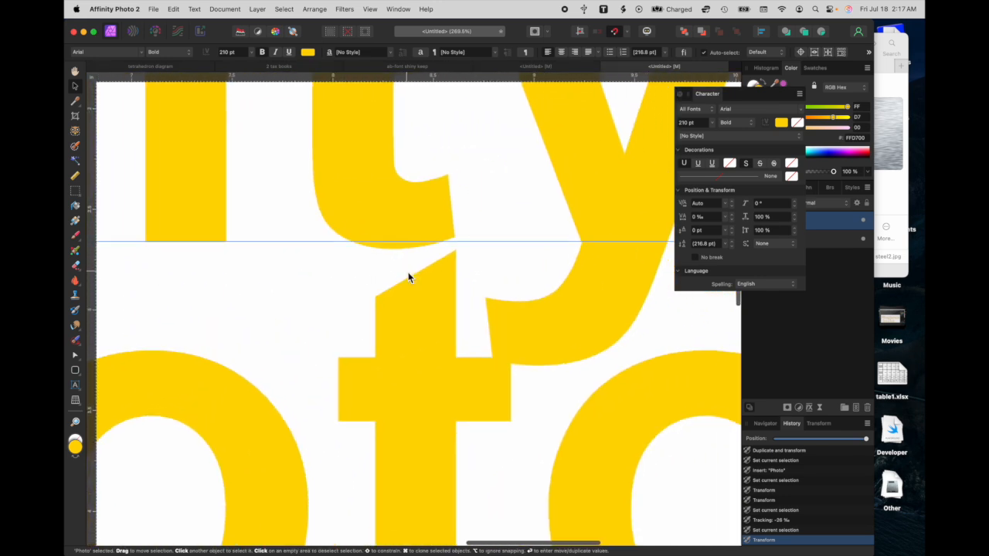
pyautogui.press('Down')
pyautogui.press('Down')
pyautogui.press('Down')
pyautogui.press('Down')
pyautogui.press('Down')
pyautogui.press('Down')
pyautogui.press('Down')
pyautogui.press('Down')
pyautogui.press('Down')
pyautogui.press('Down')
pyautogui.press('Down')
pyautogui.press('Down')
pyautogui.press('Down')
pyautogui.press('Down')
pyautogui.press('Down')
pyautogui.press('Down')
pyautogui.press('Down')
pyautogui.press('Down')
pyautogui.press('Down')
pyautogui.press('Down')
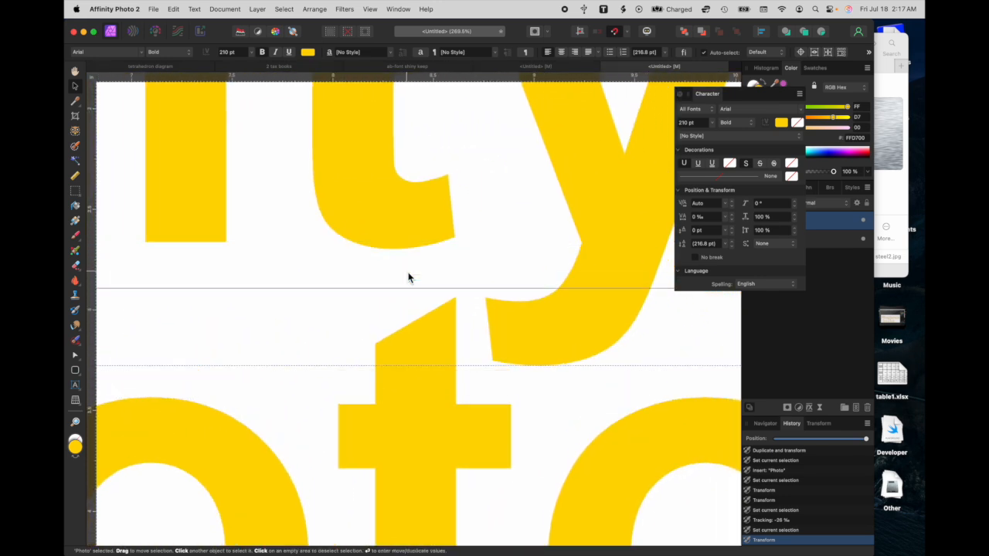
pyautogui.press('Down')
pyautogui.press('Down')
pyautogui.press('Down')
pyautogui.press('Down')
pyautogui.press('Down')
pyautogui.press('Down')
pyautogui.press('Down')
pyautogui.press('Down')
pyautogui.press('Down')
pyautogui.press('Down')
pyautogui.press('Down')
pyautogui.press('Down')
pyautogui.press('Down')
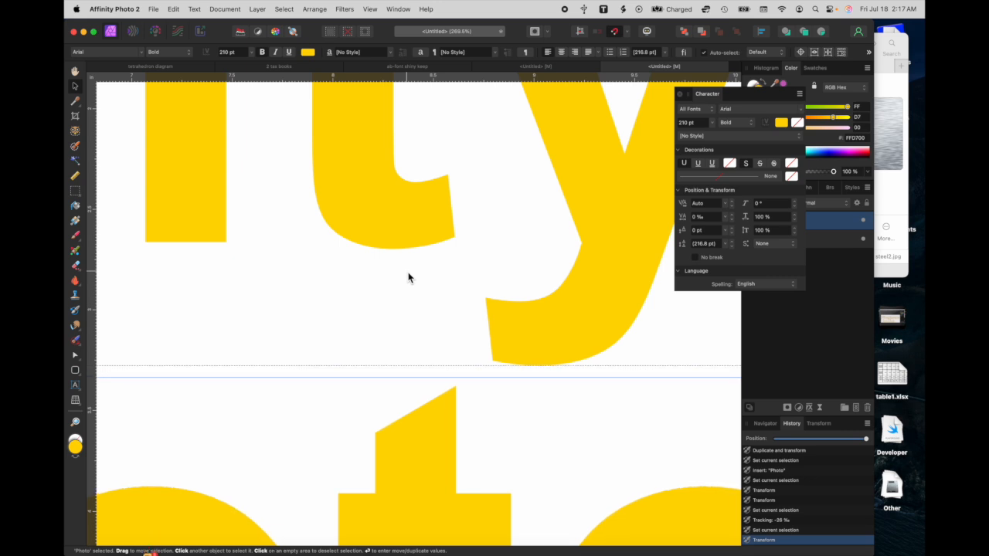
pyautogui.scroll(-5, 408, 278)
pyautogui.scroll(-4, 409, 278)
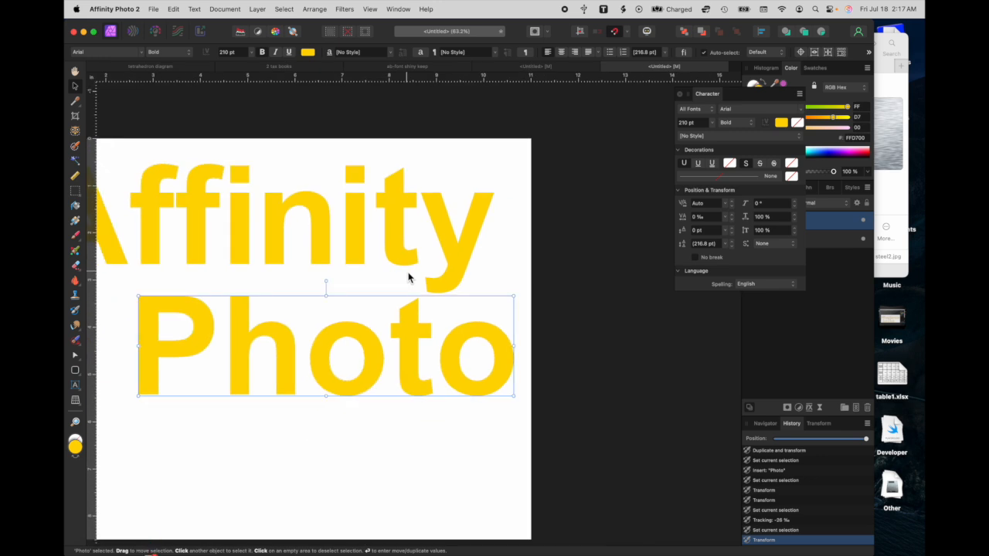
pyautogui.hscroll(-1, 363, 270)
pyautogui.hscroll(-3, 350, 278)
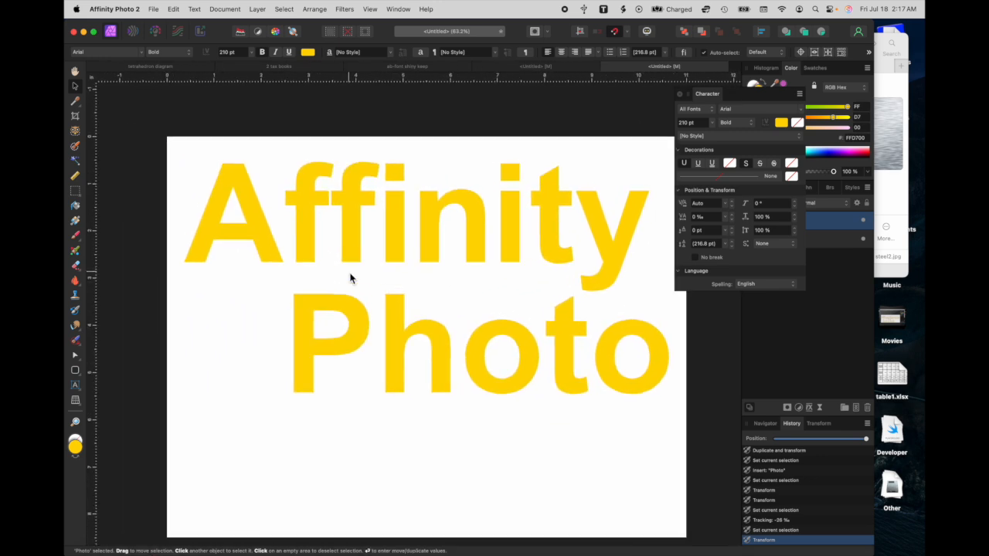
pyautogui.click(680, 95)
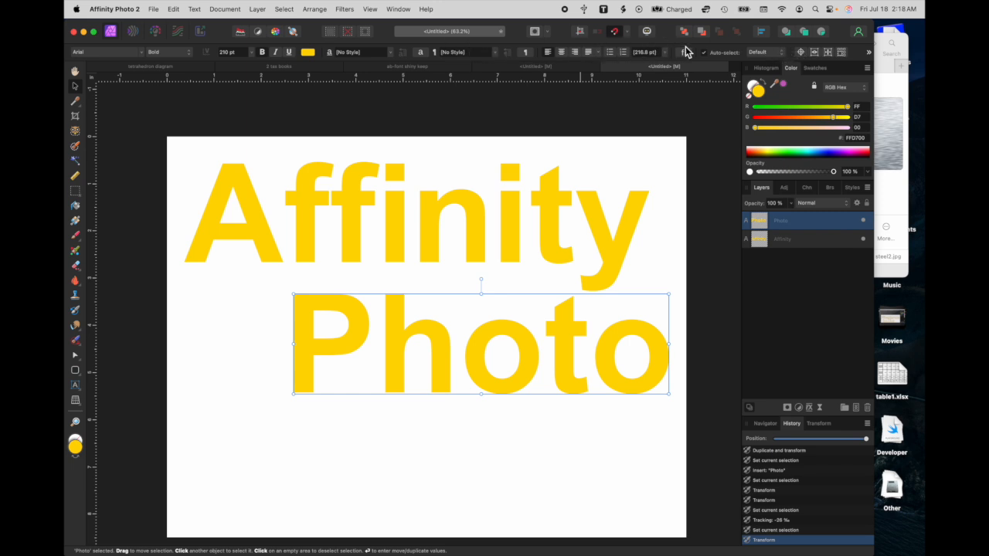
# - Select both the Photo and Affinity text lines and convert them to curves
pyautogui.click(870, 52)
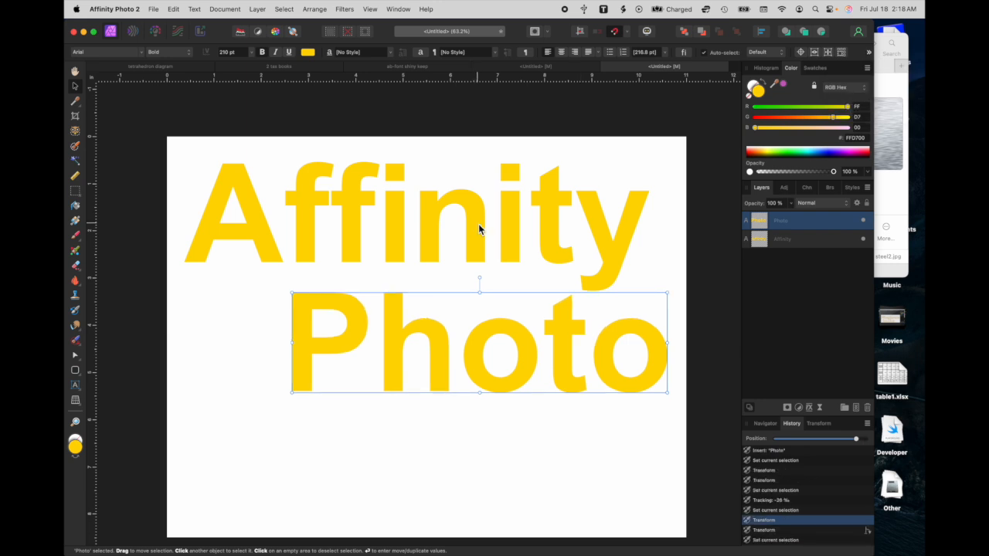
pyautogui.press('super+shift+z')
pyautogui.press('super+shift+z')
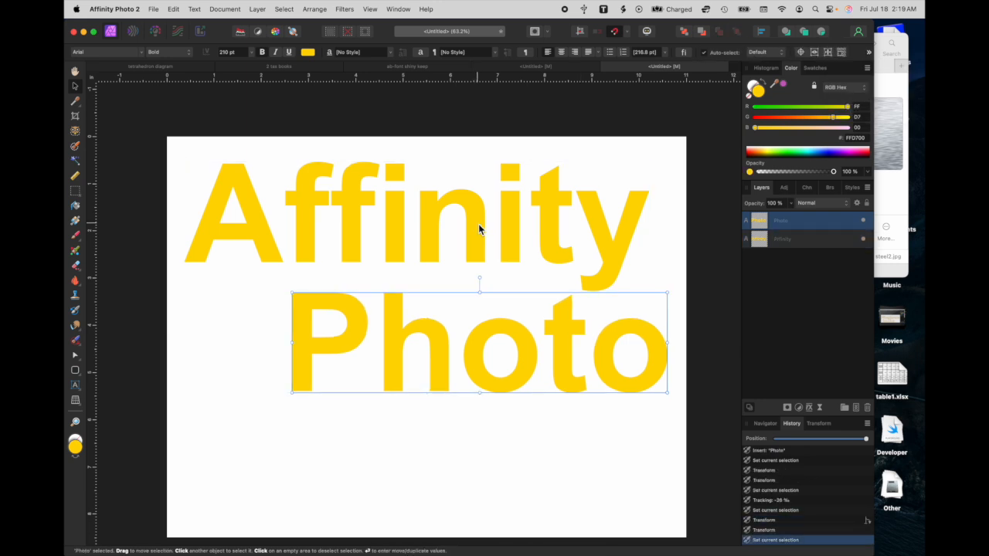
pyautogui.keyDown('shift'); pyautogui.click(479, 223); pyautogui.keyUp('shift')
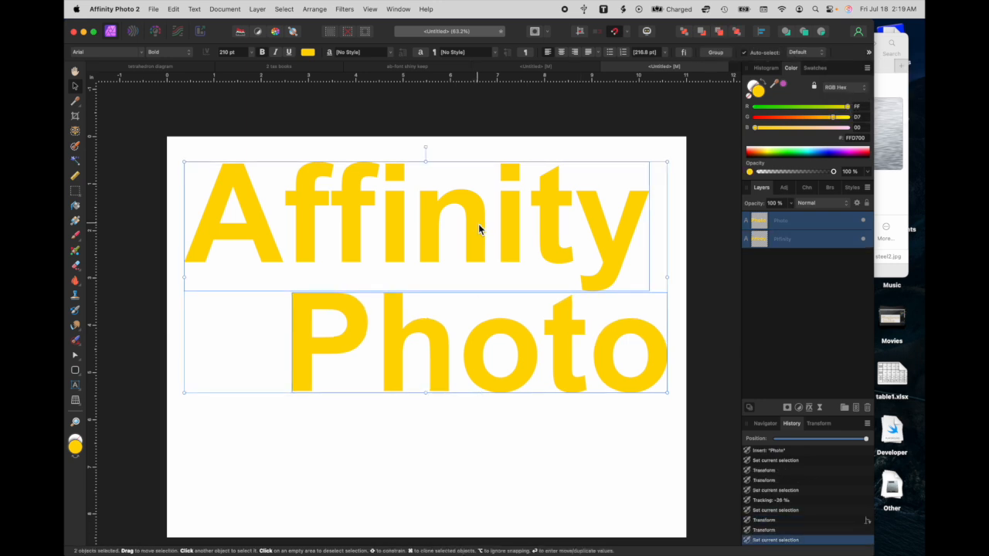
pyautogui.click(869, 53)
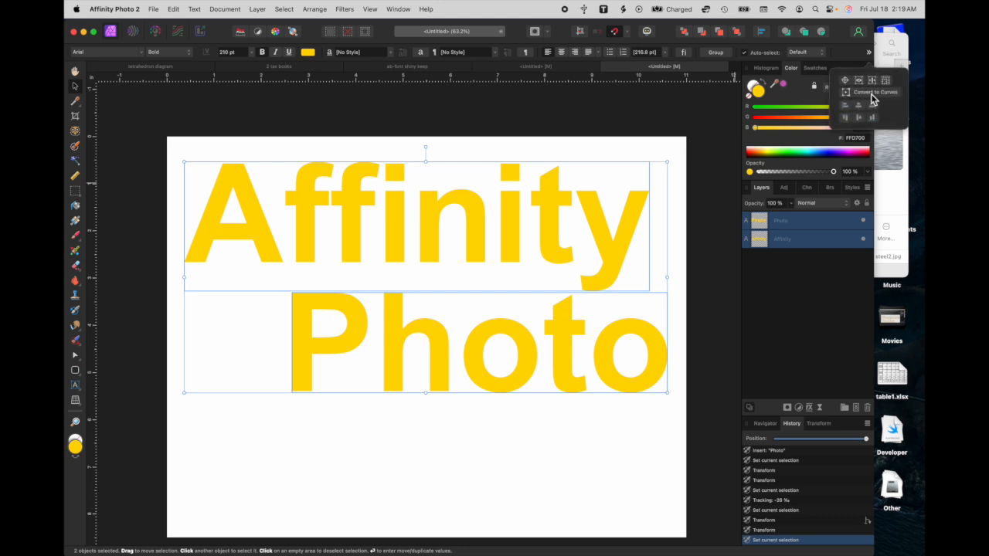
pyautogui.click(870, 94)
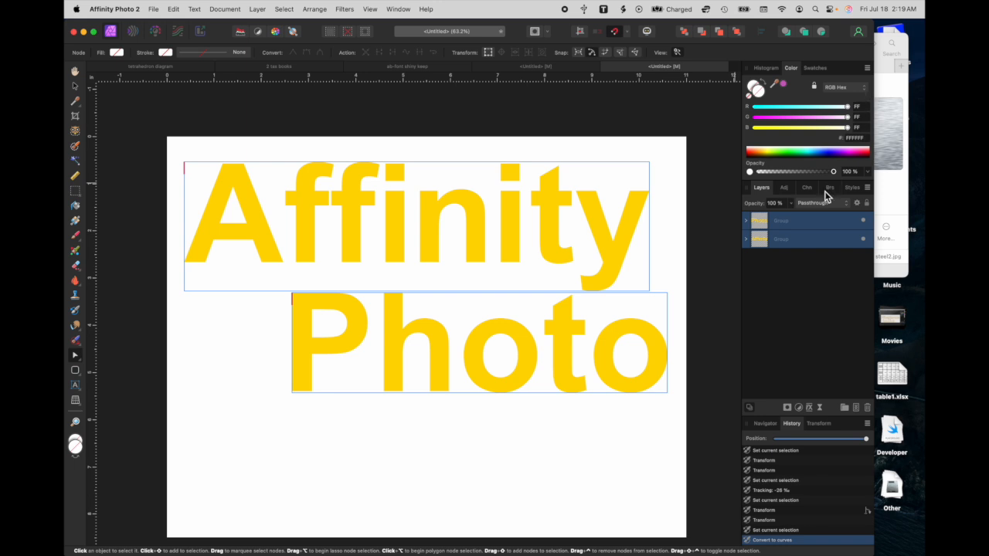
# - Inspect the letter curves in both groups, and ungroup the Photo and Affinity groups into individual letter curves
pyautogui.click(746, 221)
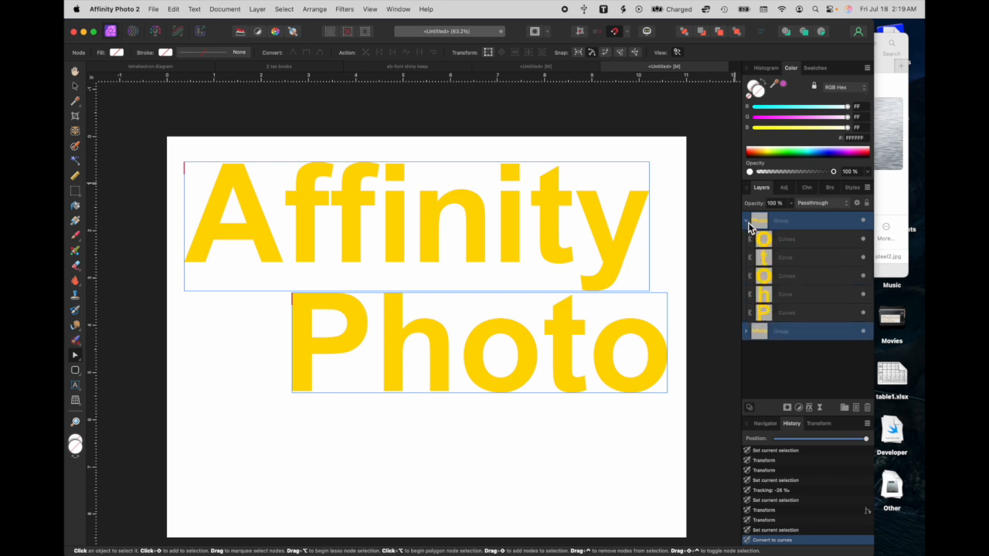
pyautogui.click(746, 222)
pyautogui.click(746, 240)
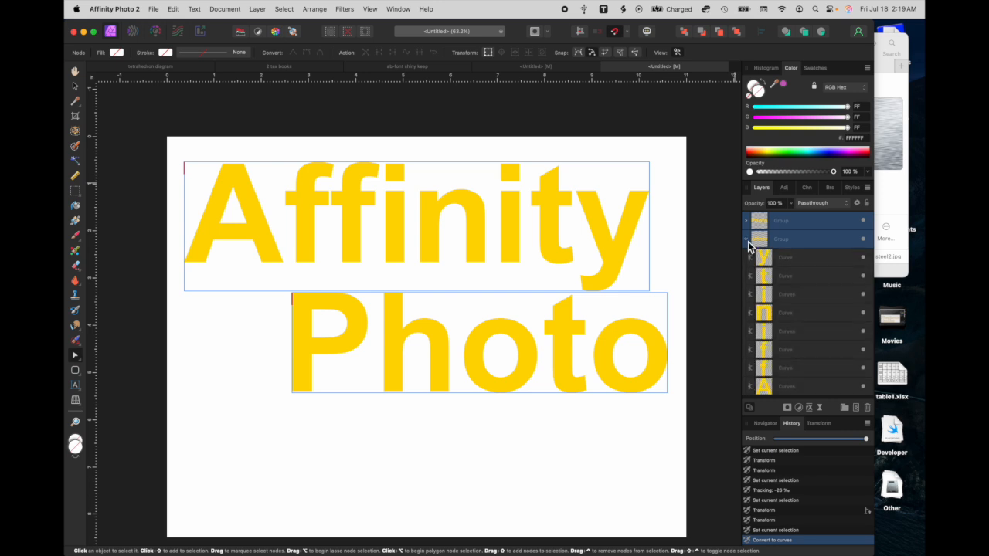
pyautogui.click(746, 239)
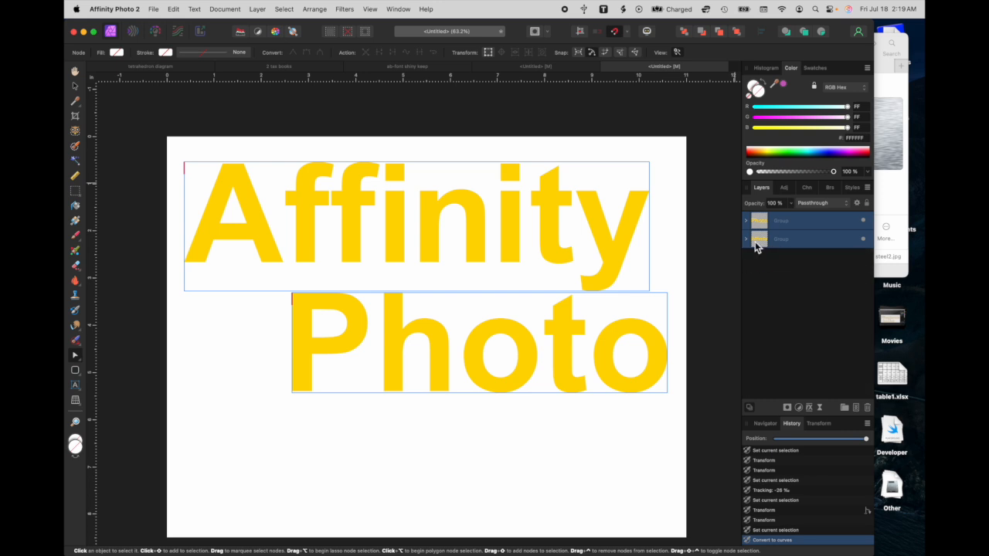
pyautogui.rightClick(796, 245)
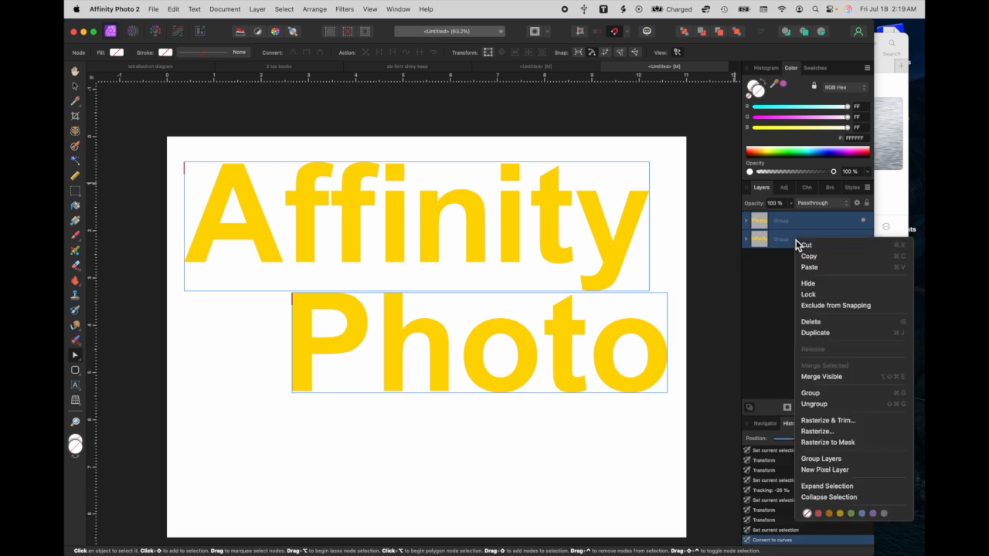
pyautogui.click(813, 404)
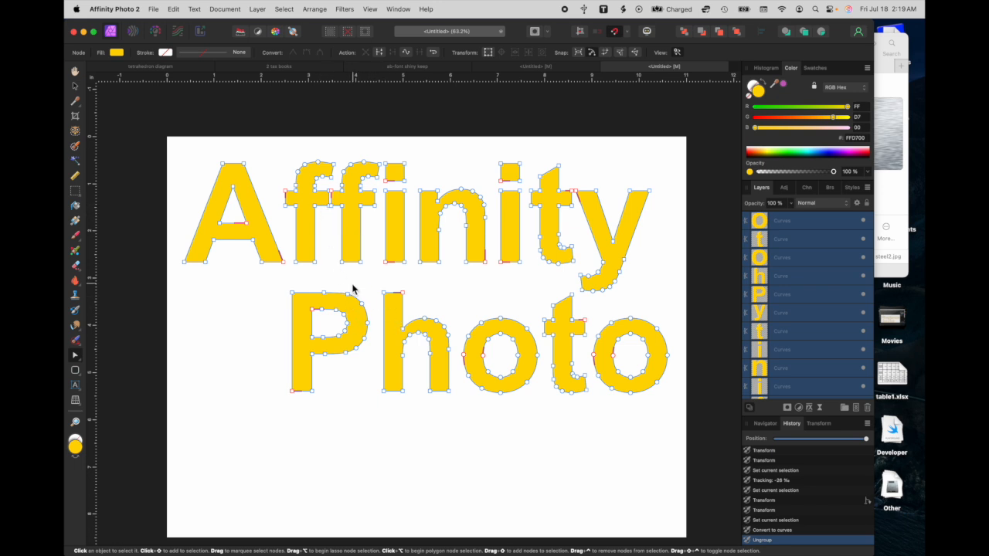
# - Slant the stem bottoms of f, f, i, n, i, P and h, plus the h's top, by raising their left corner nodes about 0.25 in
pyautogui.scroll(3, 301, 267)
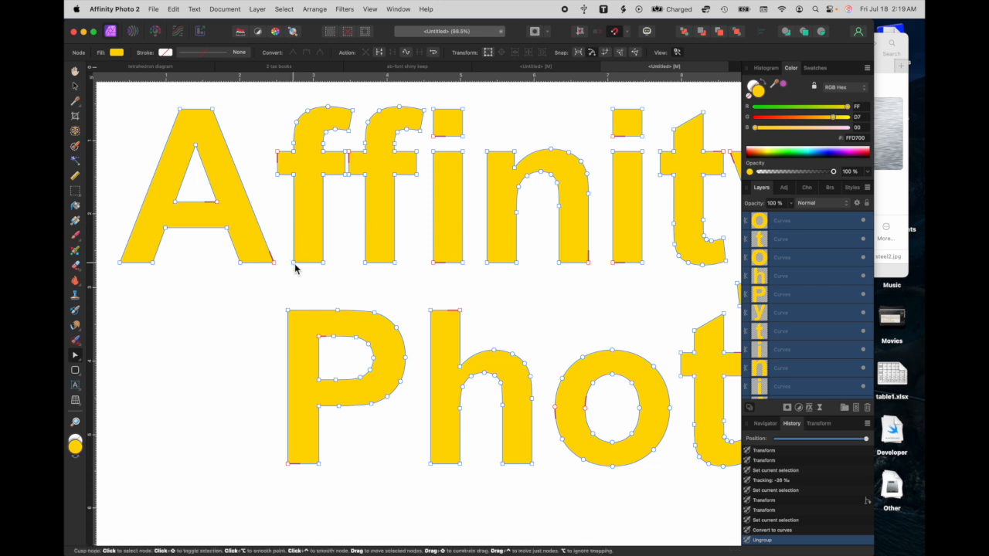
pyautogui.click(294, 263)
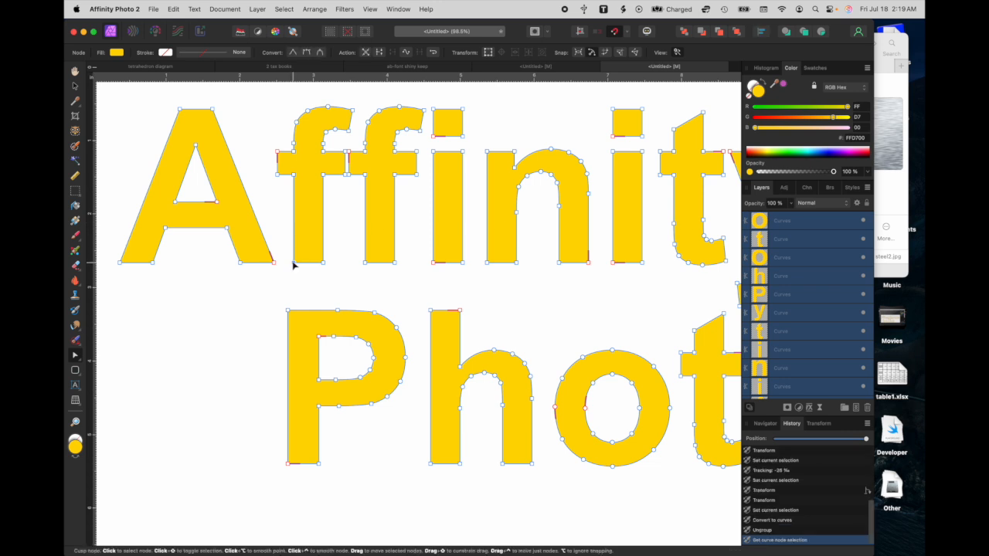
pyautogui.keyDown('shift'); pyautogui.click(365, 263); pyautogui.keyUp('shift')
pyautogui.keyDown('shift'); pyautogui.click(487, 263); pyautogui.keyUp('shift')
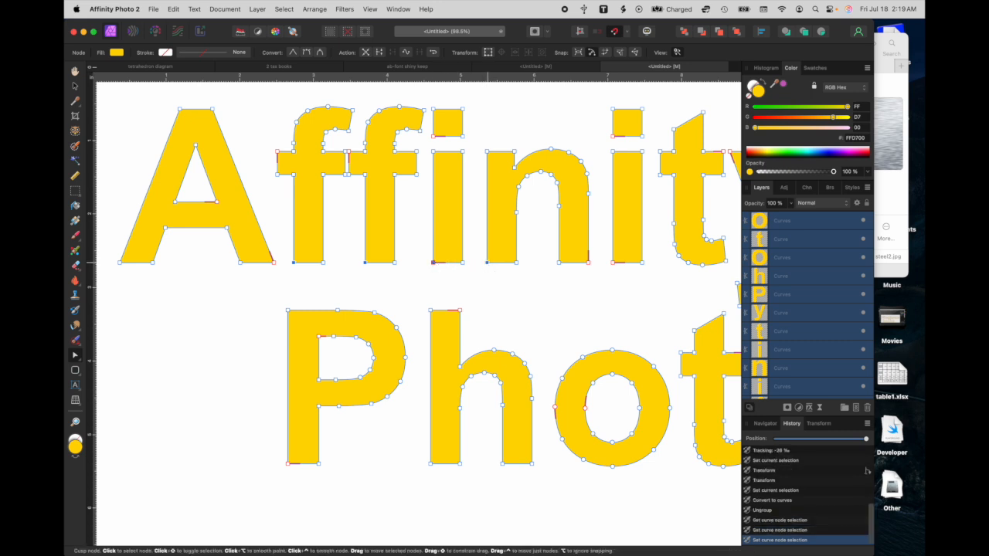
pyautogui.keyDown('shift'); pyautogui.click(558, 263); pyautogui.keyUp('shift')
pyautogui.keyDown('shift'); pyautogui.click(612, 263); pyautogui.keyUp('shift')
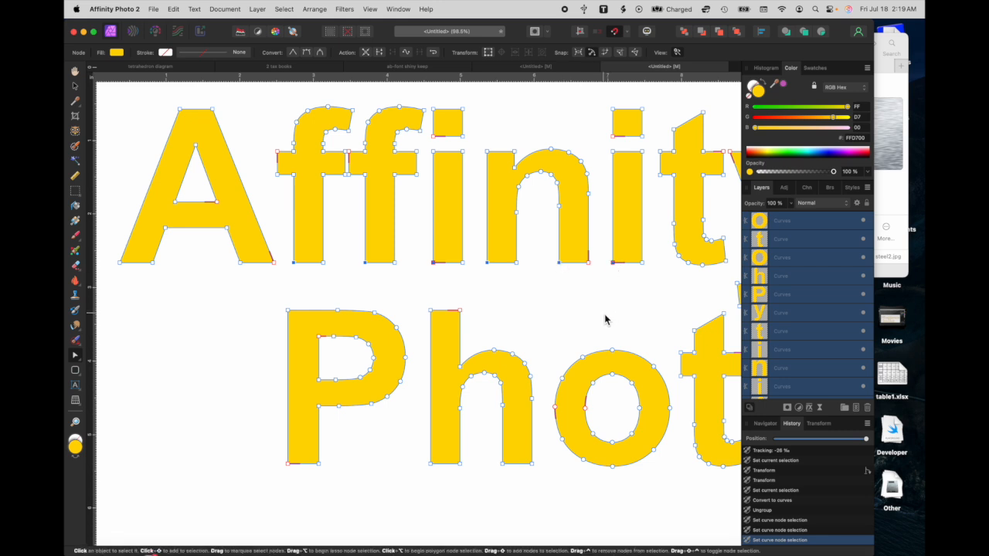
pyautogui.keyDown('shift'); pyautogui.click(502, 464); pyautogui.keyUp('shift')
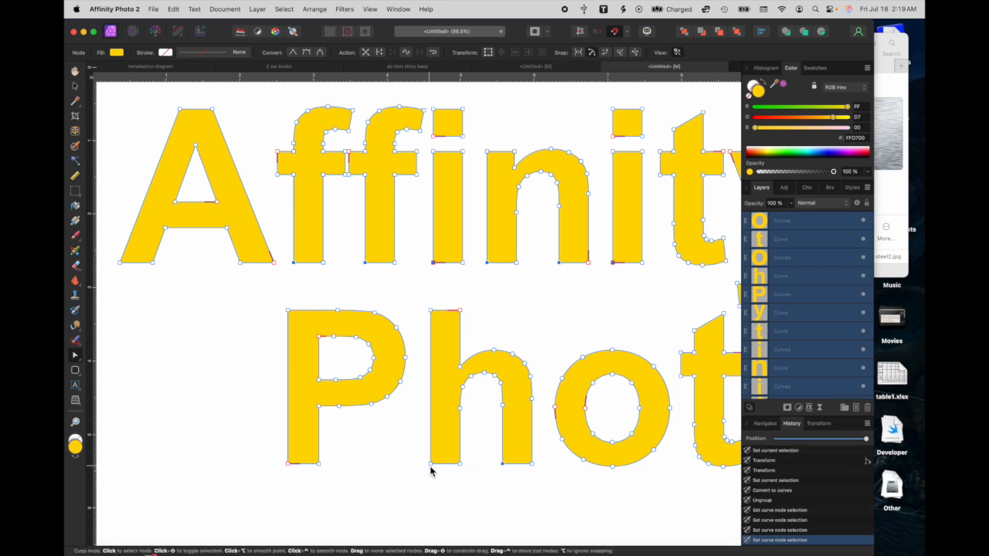
pyautogui.keyDown('shift'); pyautogui.click(430, 464); pyautogui.keyUp('shift')
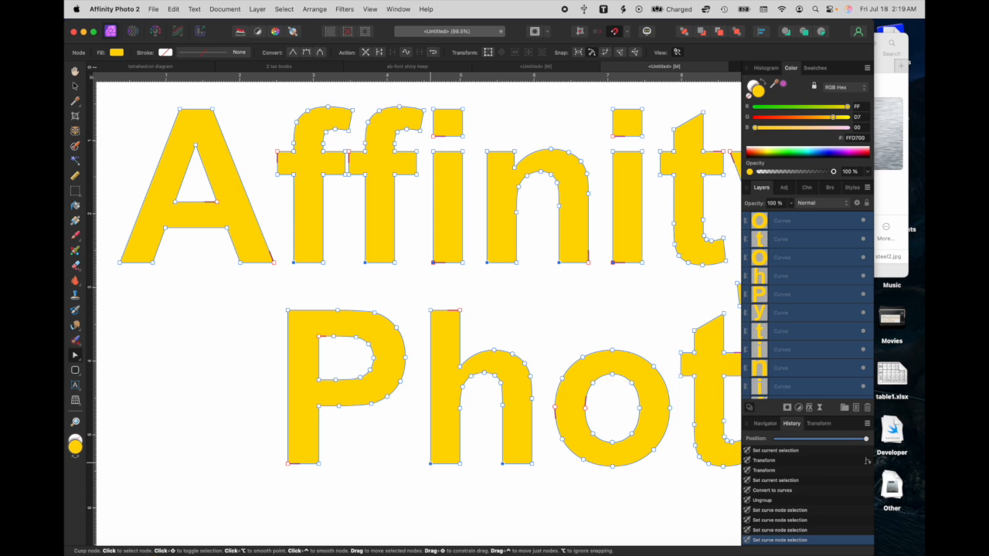
pyautogui.keyDown('shift'); pyautogui.click(289, 464); pyautogui.keyUp('shift')
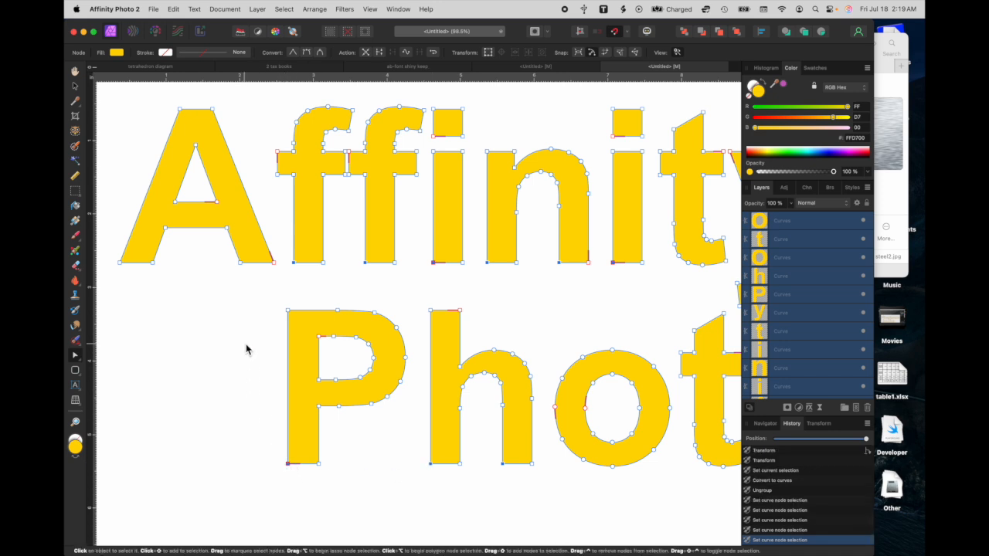
pyautogui.hscroll(5, 284, 317)
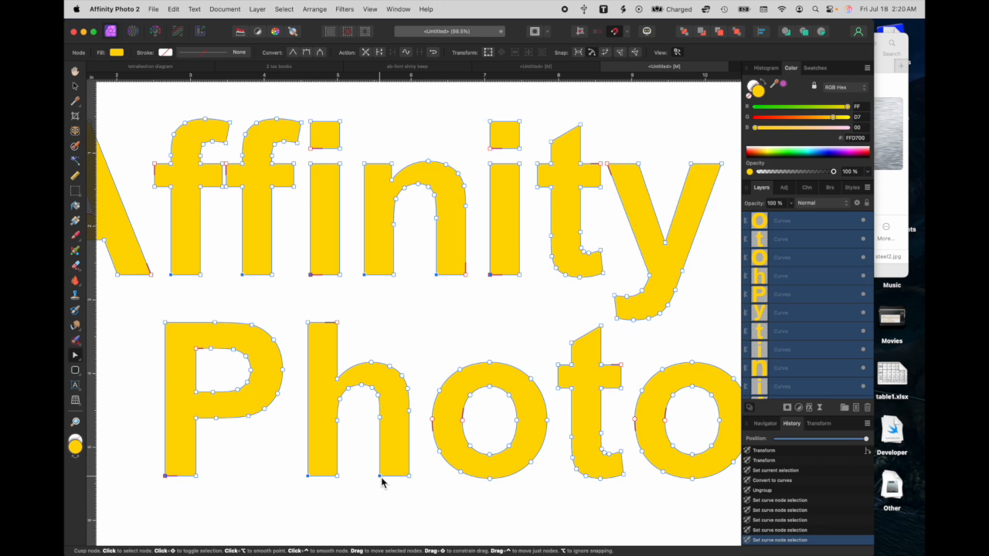
pyautogui.moveTo(380, 476); pyautogui.dragTo(380, 460)
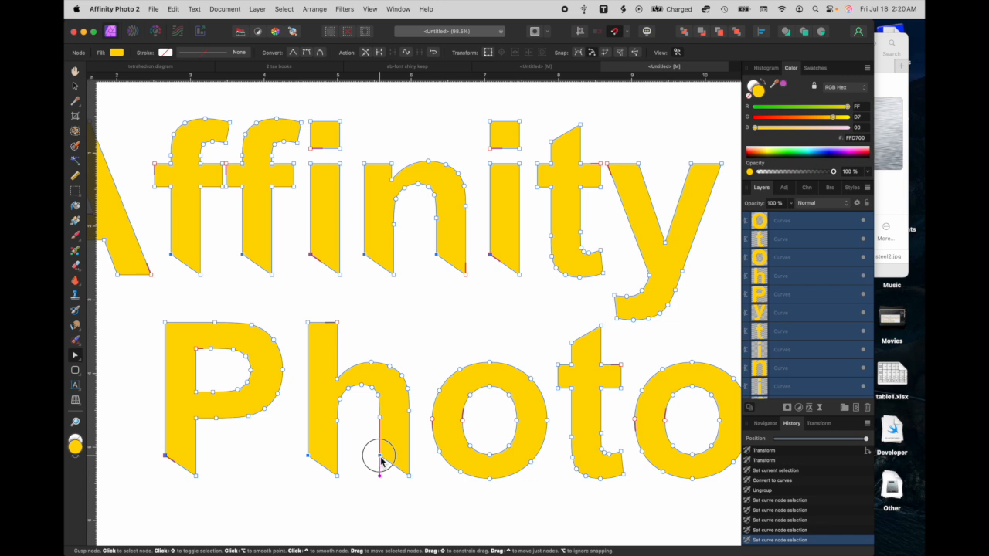
pyautogui.moveTo(380, 459); pyautogui.dragTo(379, 459)
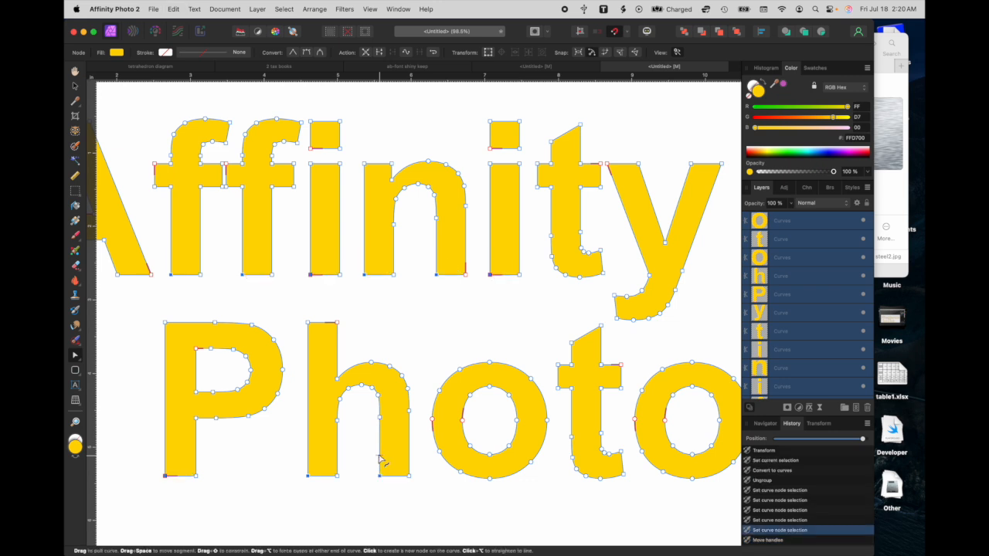
pyautogui.click(307, 324)
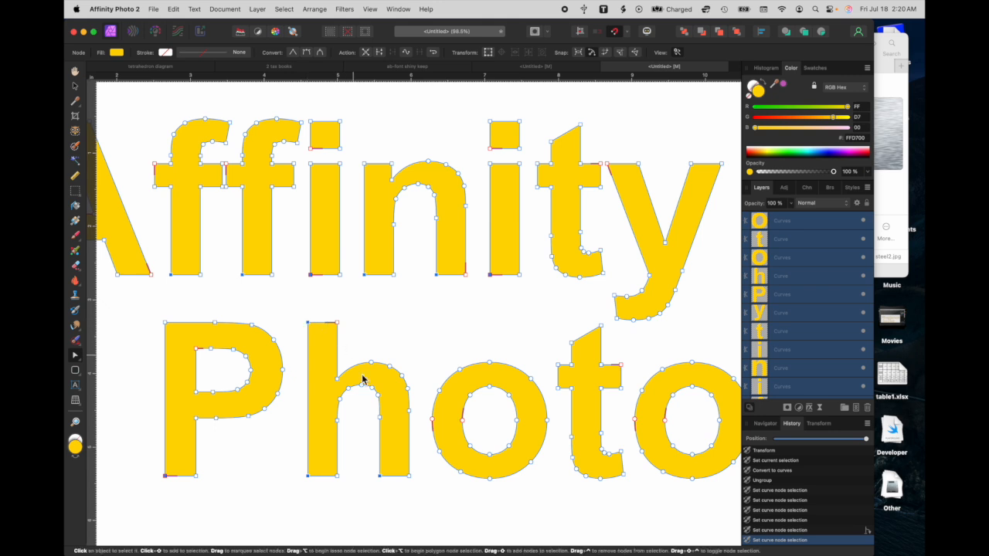
pyautogui.moveTo(382, 478); pyautogui.dragTo(379, 459)
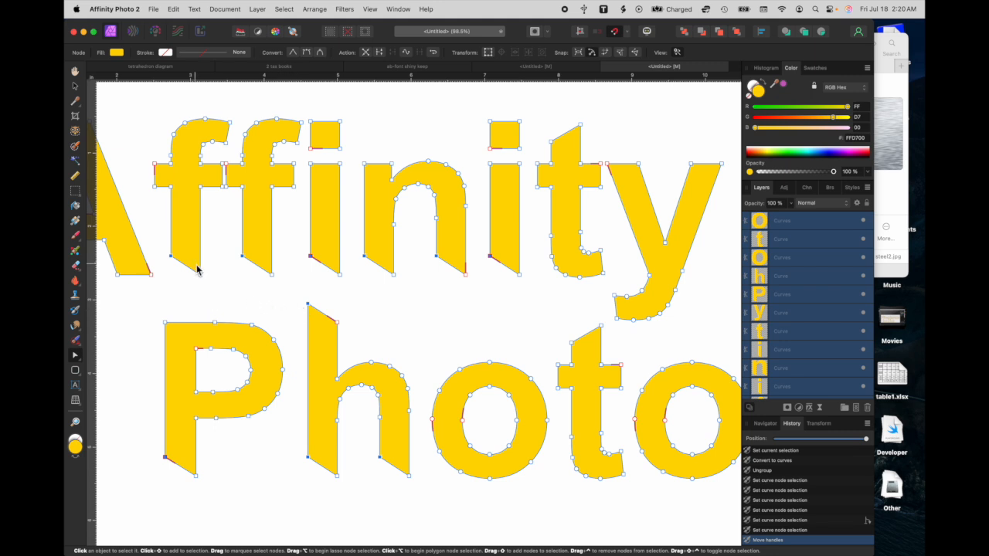
# - Extend the second f's crossbar leftward by its two end nodes until it overlaps the first f's crossbar
pyautogui.click(226, 186)
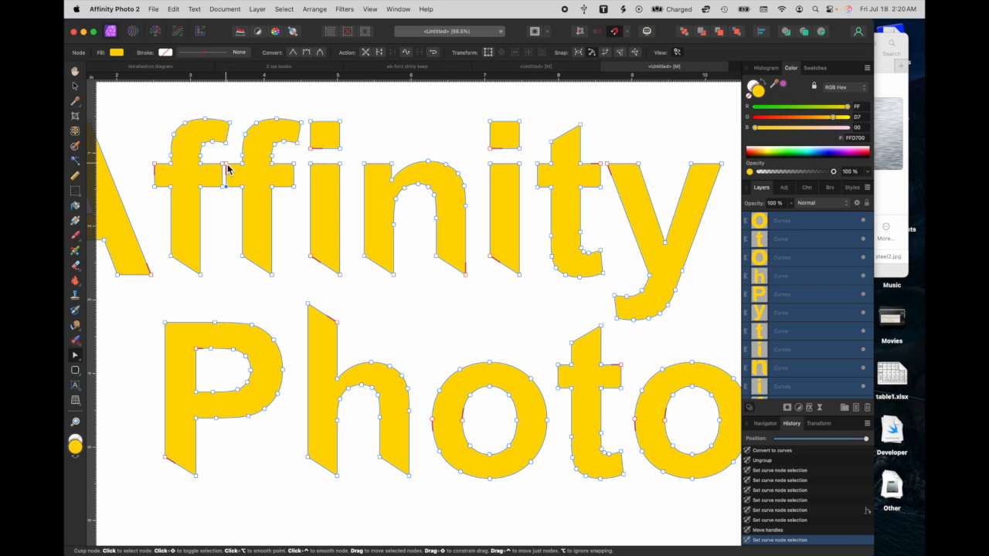
pyautogui.scroll(5, 226, 164)
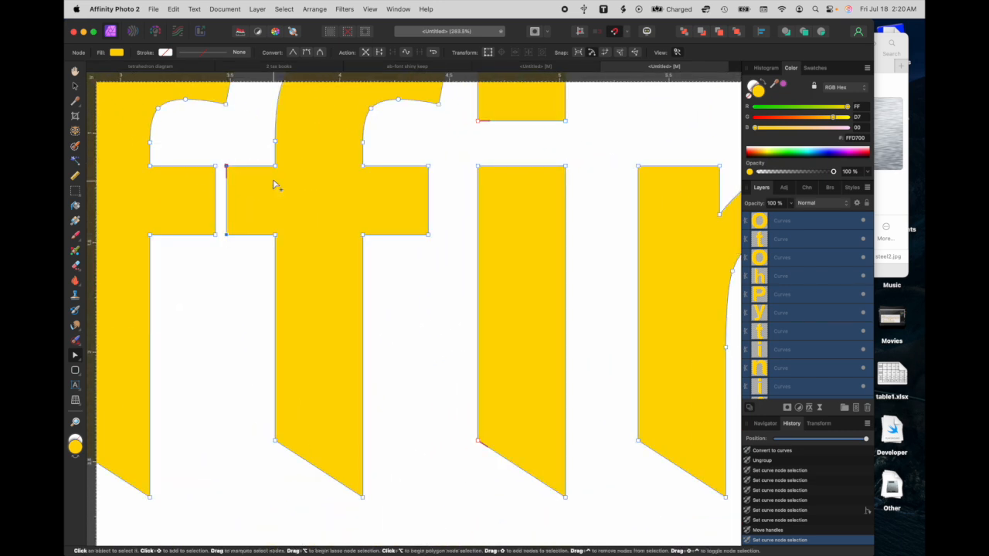
pyautogui.press('Left')
pyautogui.press('Left')
pyautogui.press('Left')
pyautogui.press('Left')
pyautogui.press('Left')
pyautogui.press('Left')
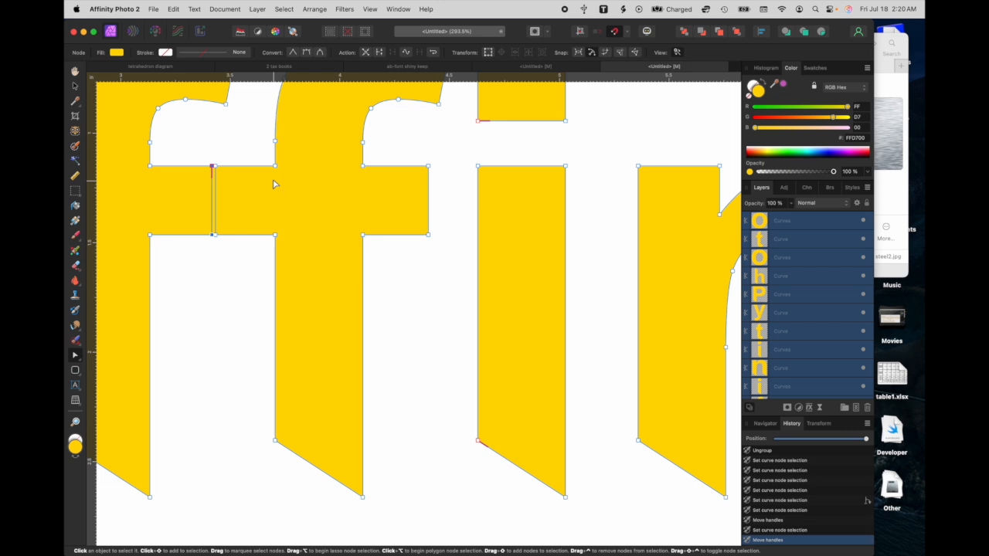
# - Raise both top nodes of the h stem together until its slanted end sits just beneath the first i's slanted base
pyautogui.scroll(-5, 309, 224)
pyautogui.hscroll(8, 309, 224)
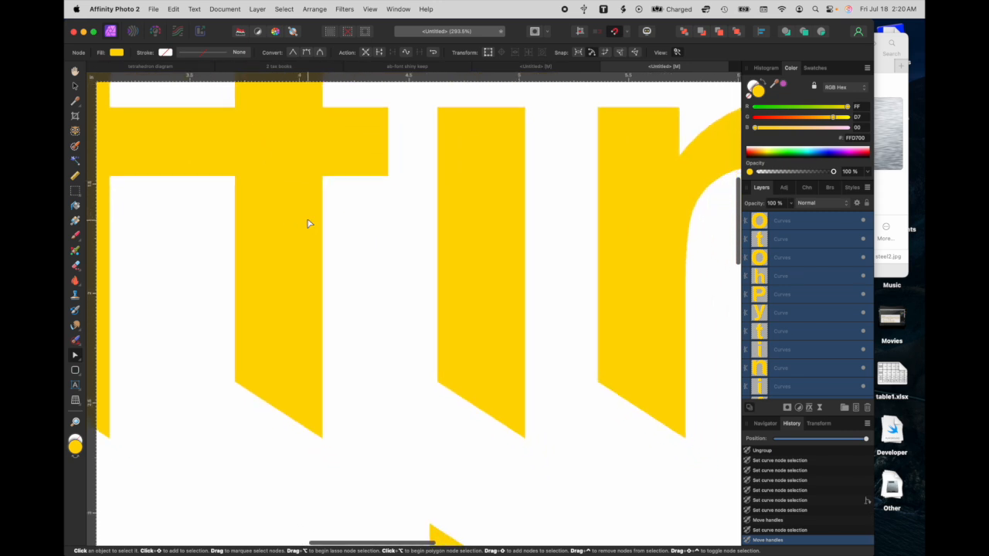
pyautogui.scroll(-2, 309, 223)
pyautogui.hscroll(1, 309, 223)
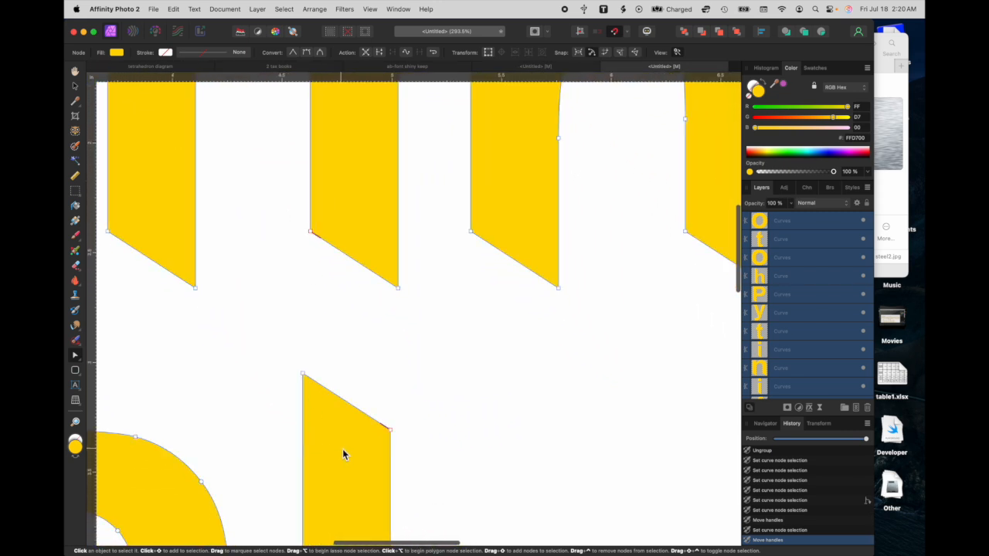
pyautogui.click(304, 376)
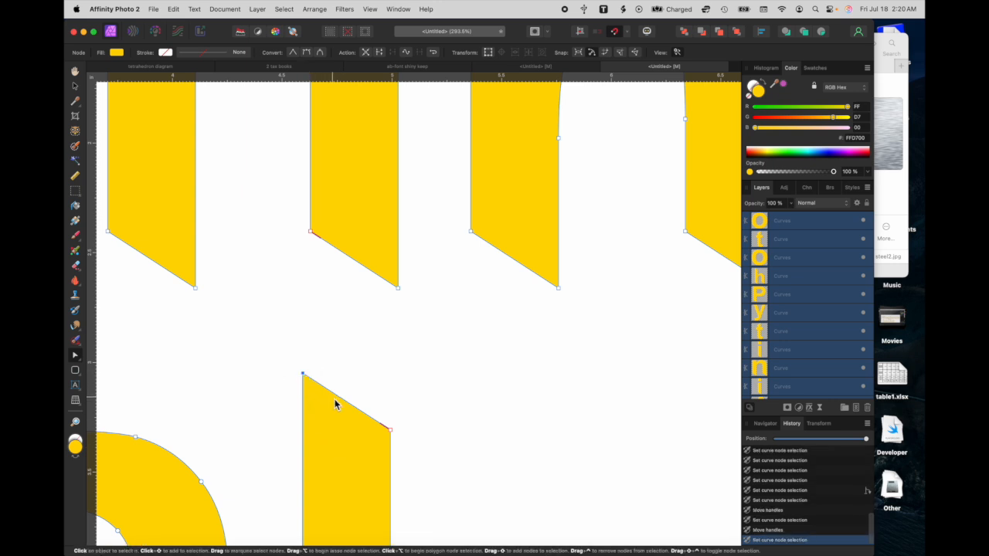
pyautogui.click(391, 431)
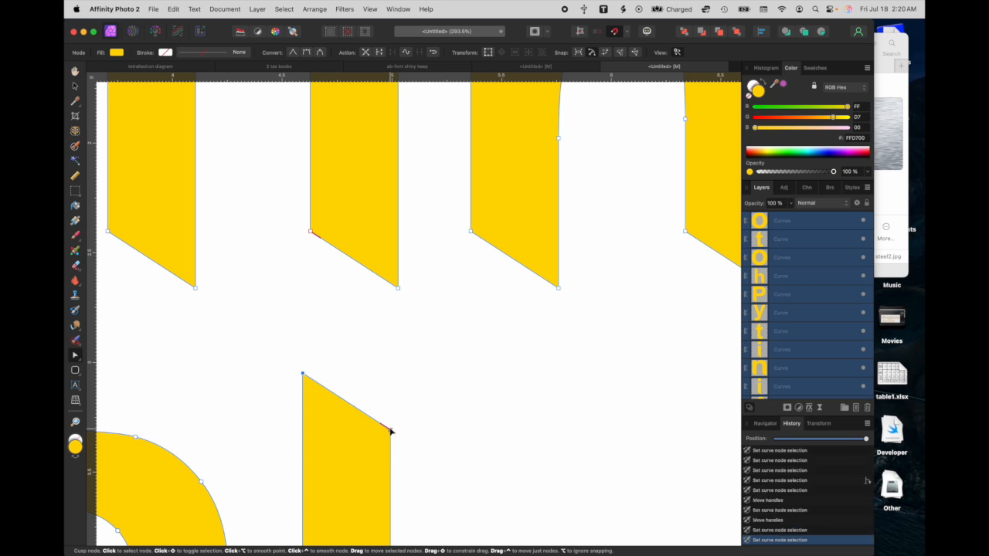
pyautogui.hotkey('shift', 'Up')
pyautogui.hotkey('shift', 'Up')
pyautogui.hotkey('shift', 'Up')
pyautogui.hotkey('shift', 'Up')
pyautogui.hotkey('shift', 'Up')
pyautogui.hotkey('shift', 'Up')
pyautogui.hotkey('shift', 'Up')
pyautogui.hotkey('shift', 'Up')
pyautogui.hotkey('shift', 'Up')
pyautogui.hotkey('shift', 'Up')
pyautogui.hotkey('shift', 'Up')
pyautogui.hotkey('shift', 'Up')
pyautogui.hotkey('shift', 'Up')
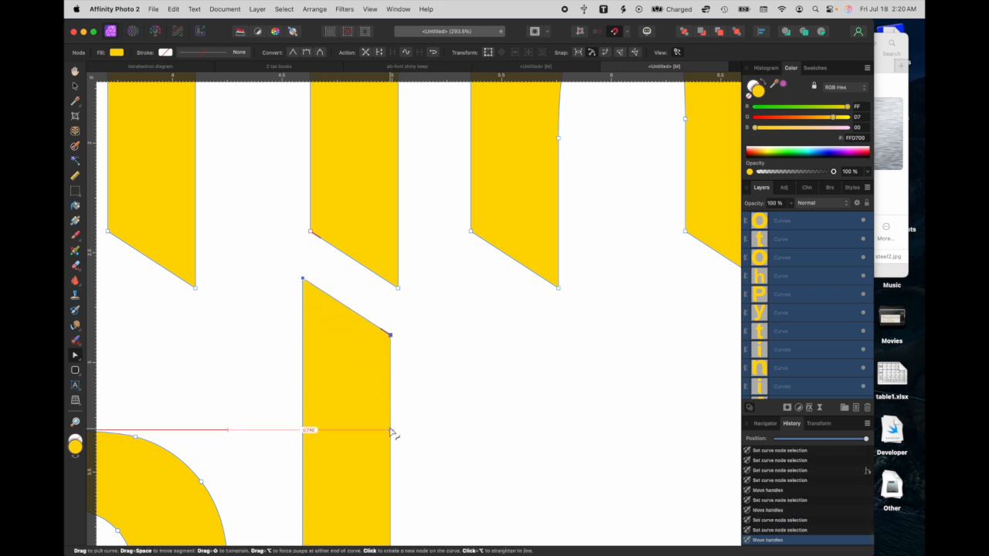
pyautogui.hotkey('shift', 'Up')
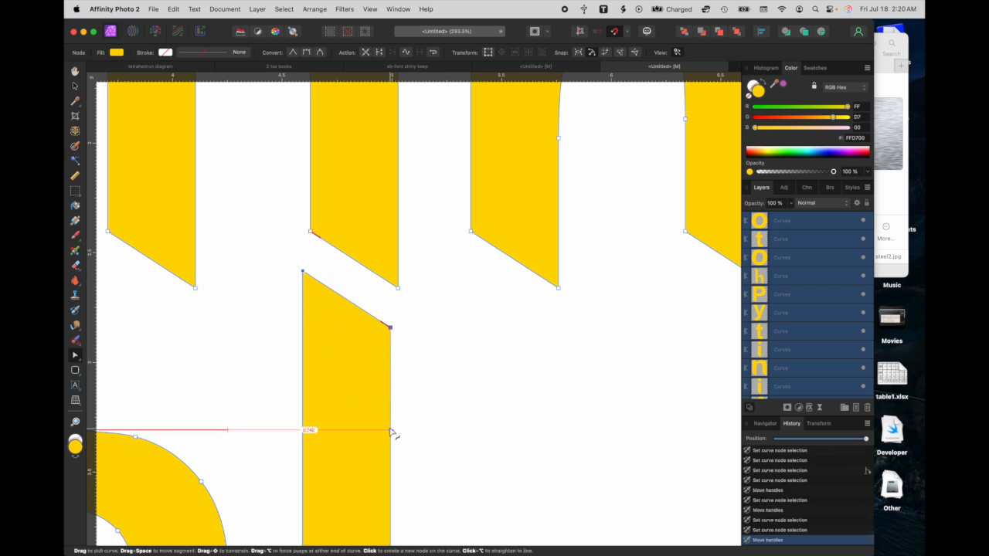
# - Break the curve of the A's triangular counter at its lower-right corner node
pyautogui.scroll(-6, 416, 445)
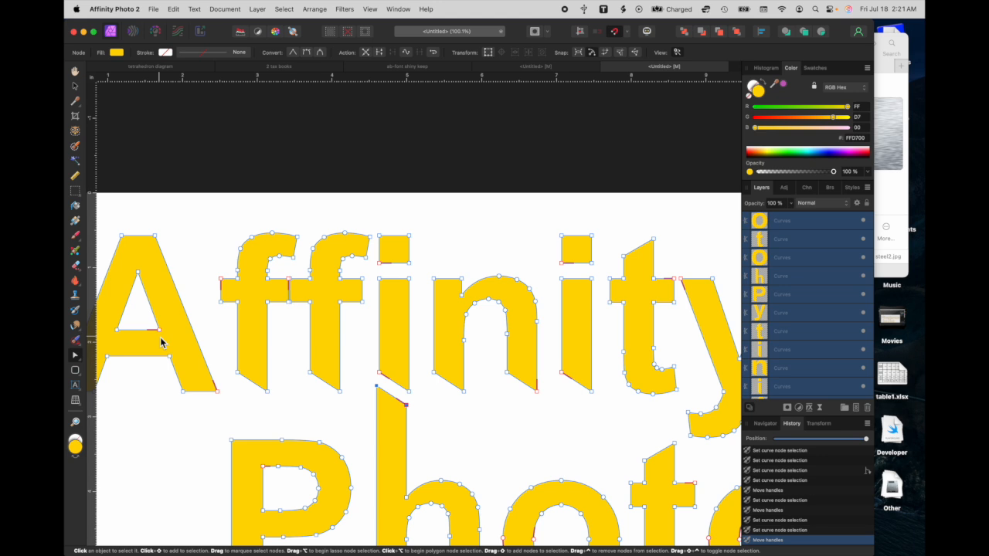
pyautogui.scroll(6, 160, 337)
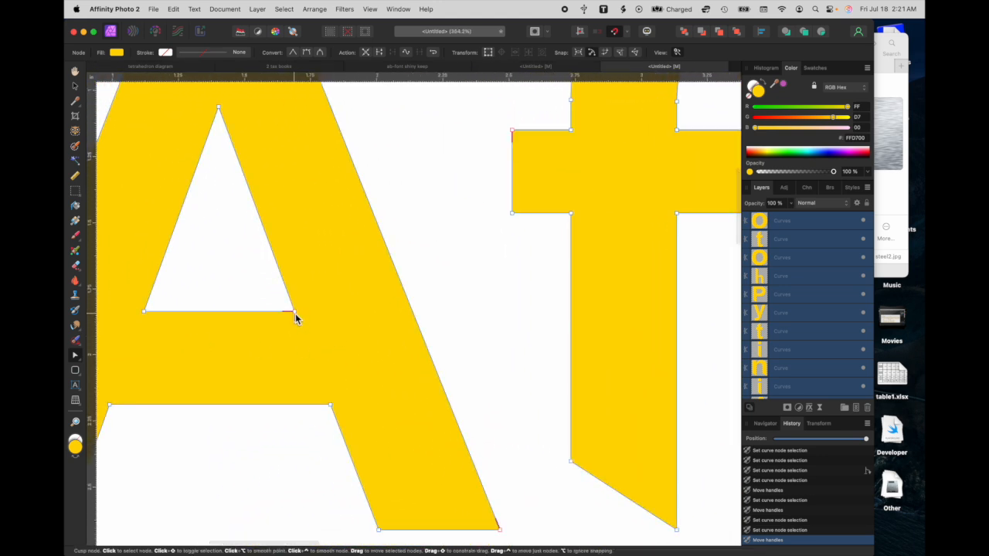
pyautogui.click(294, 312)
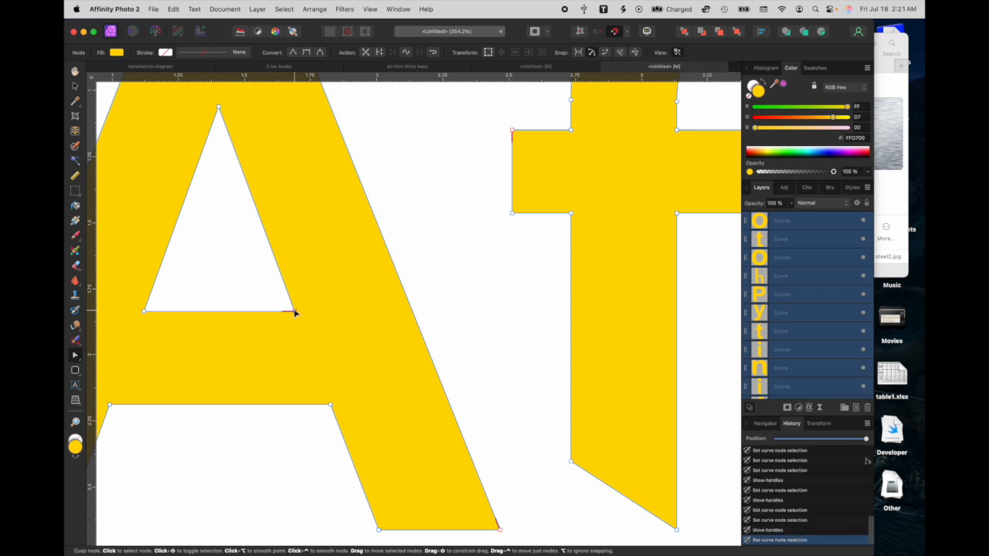
pyautogui.rightClick(294, 312)
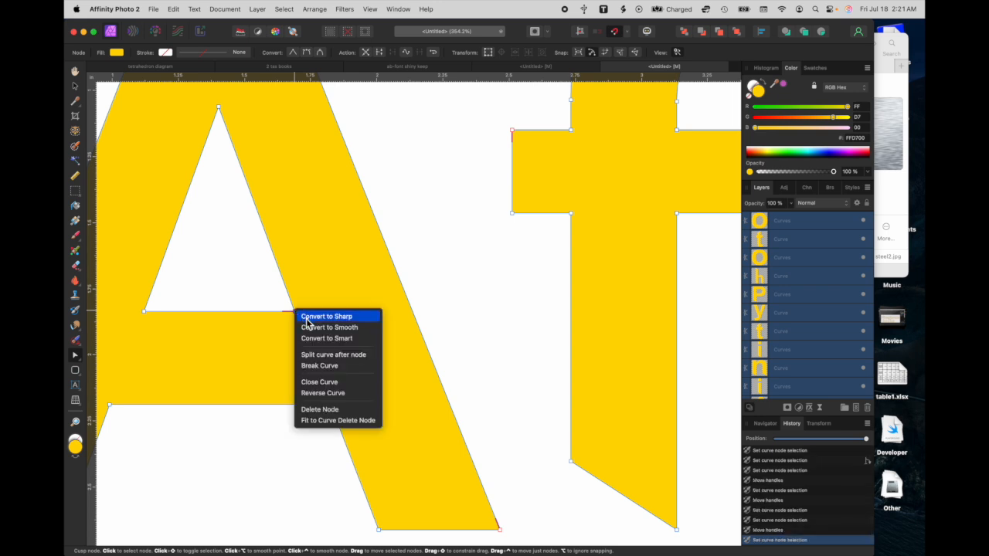
pyautogui.click(315, 366)
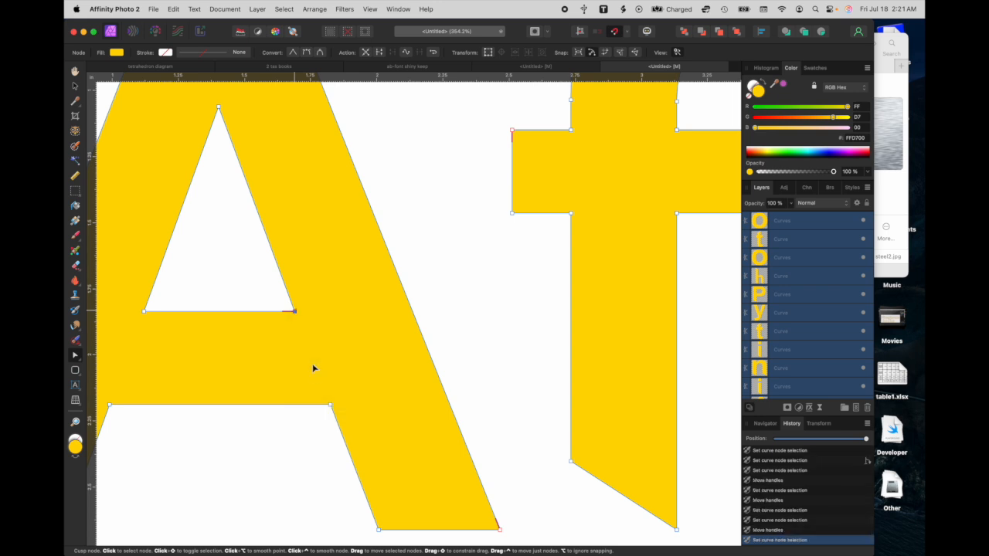
# - Move one broken end to the middle of the counter's base and the other to the crossbar's lower-right corner
pyautogui.click(294, 312)
pyautogui.moveTo(294, 311); pyautogui.dragTo(235, 313)
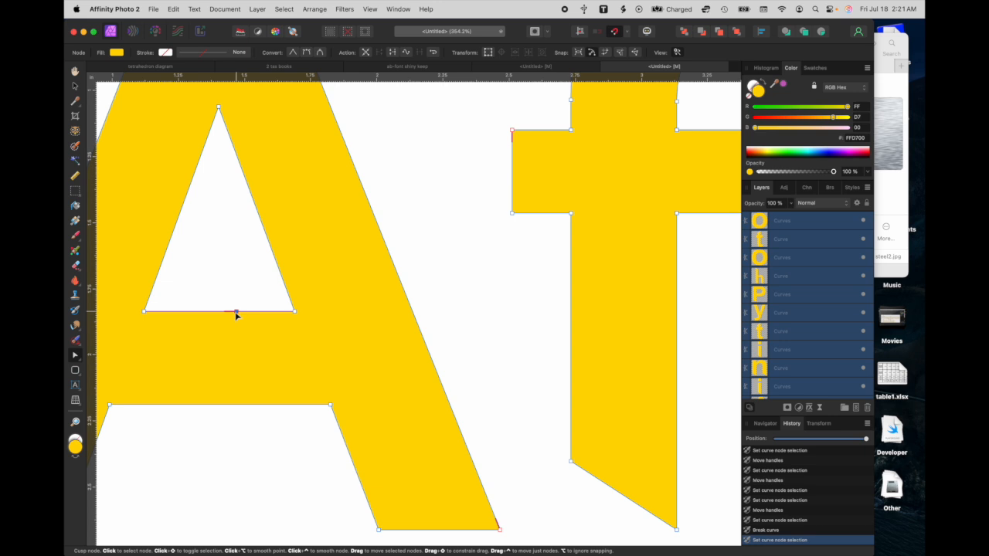
pyautogui.moveTo(236, 315); pyautogui.dragTo(237, 314)
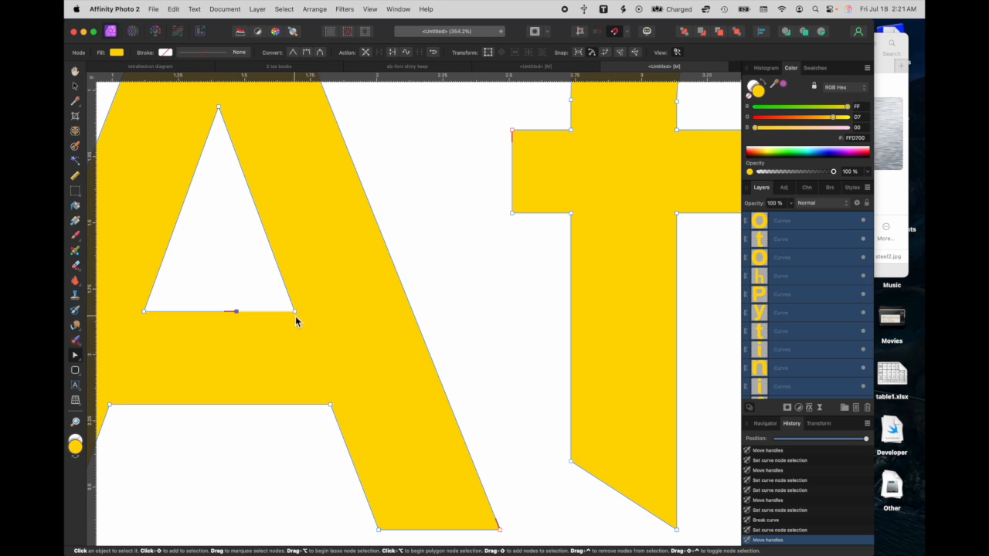
pyautogui.moveTo(294, 312); pyautogui.dragTo(326, 403)
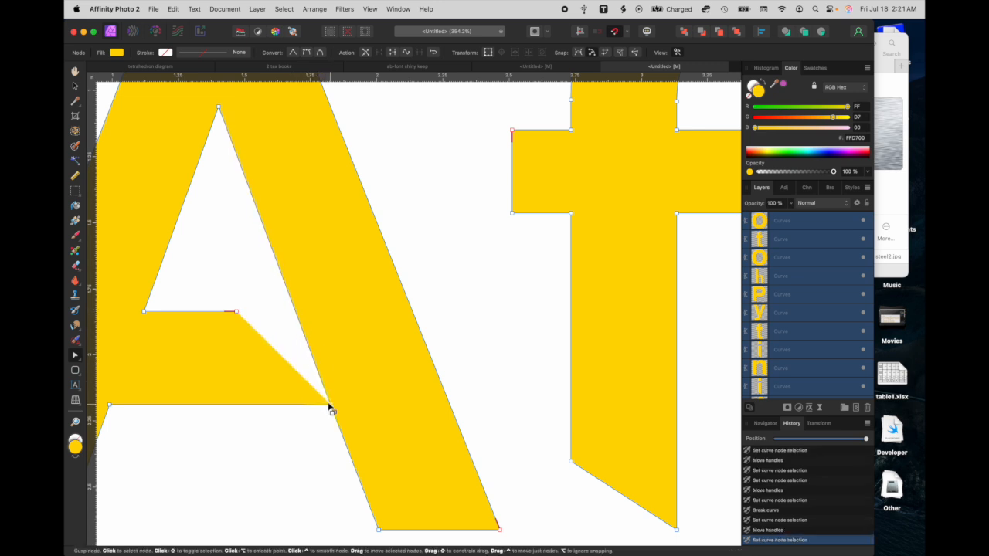
# - Select the y and try pulling the end segment of its tail outward into a rounded tip, and undo that change
pyautogui.scroll(-7, 241, 322)
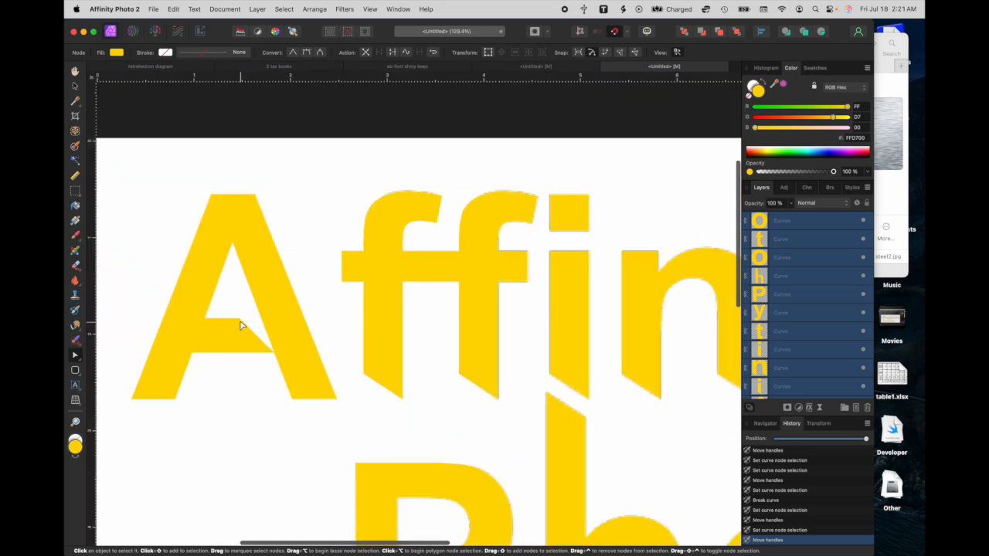
pyautogui.hscroll(4, 240, 322)
pyautogui.scroll(-3, 240, 325)
pyautogui.hscroll(5, 240, 326)
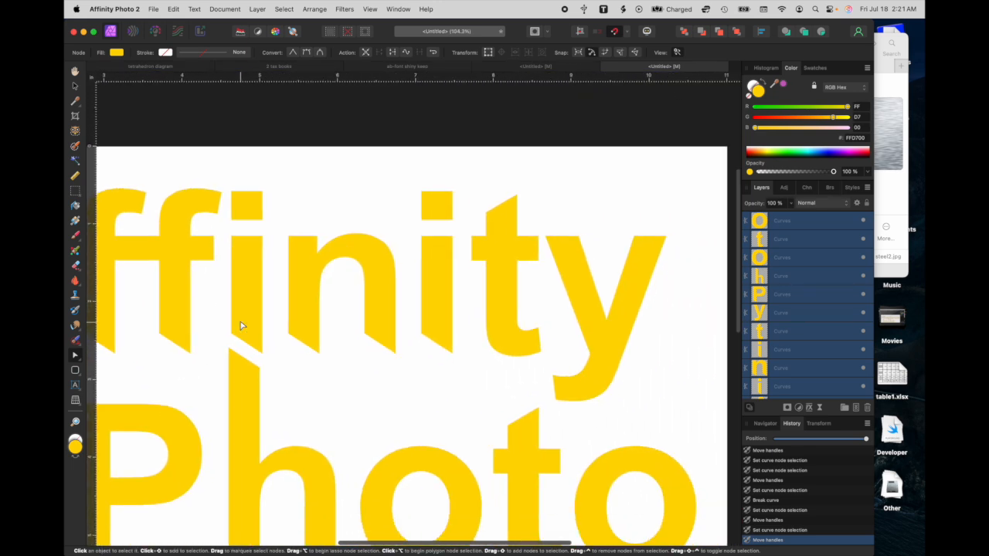
pyautogui.click(537, 345)
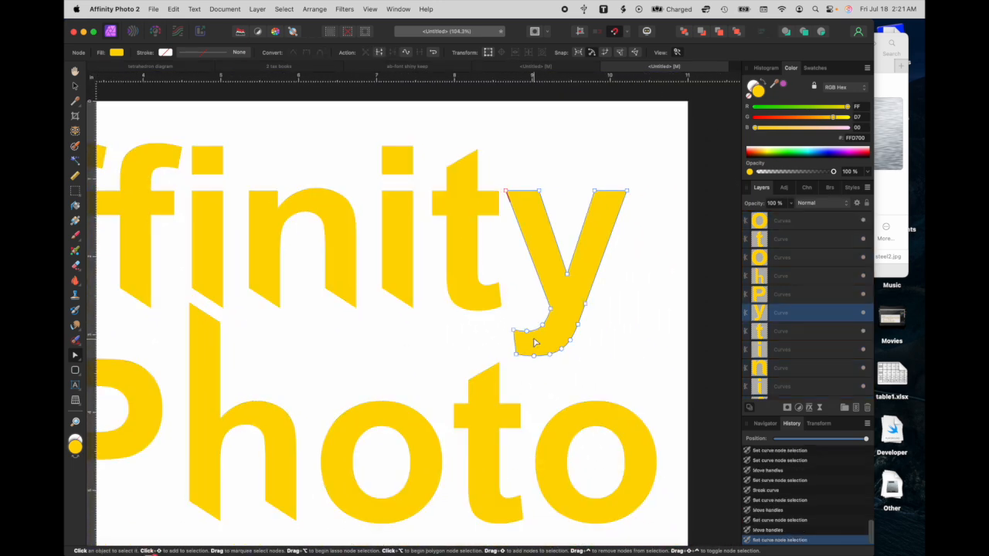
pyautogui.scroll(6, 537, 348)
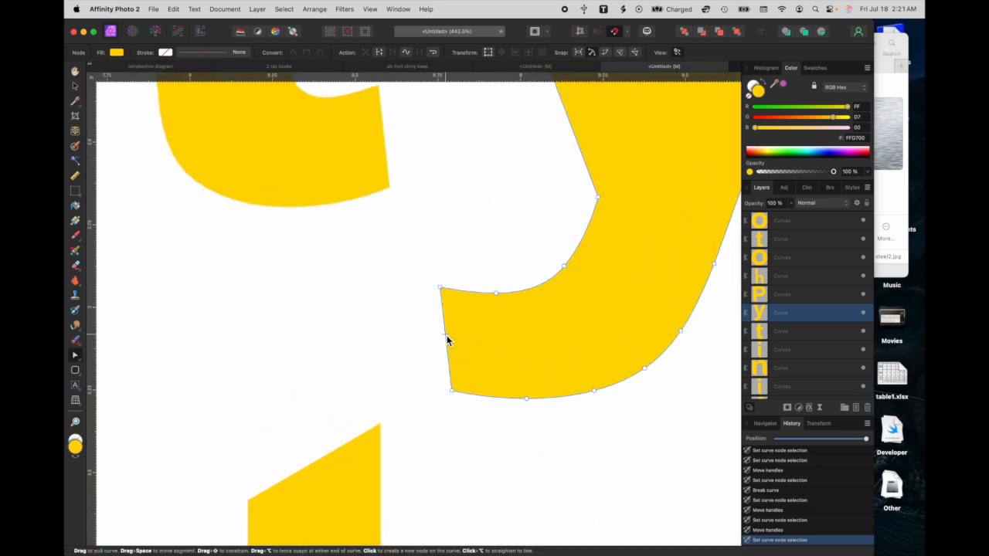
pyautogui.moveTo(446, 336); pyautogui.dragTo(366, 340)
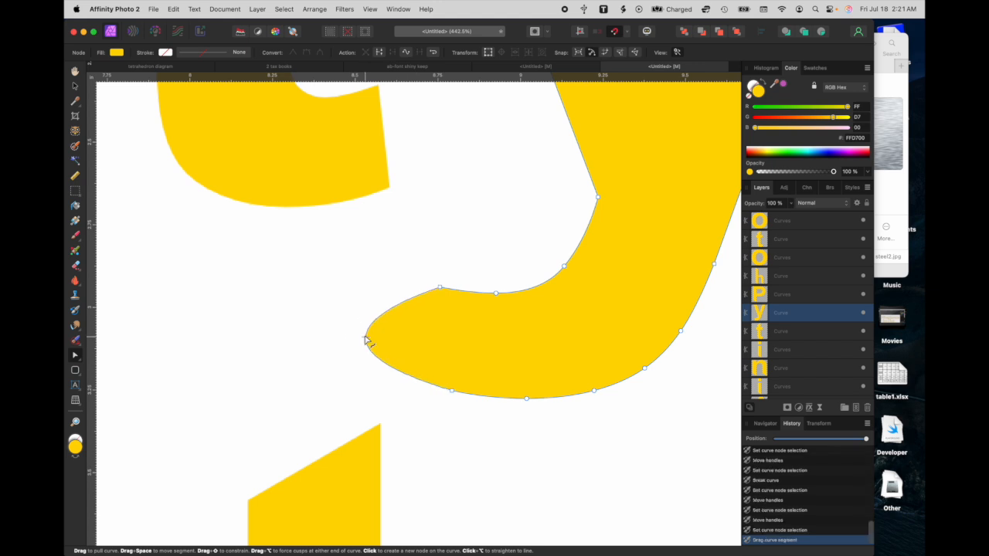
pyautogui.press('super+z')
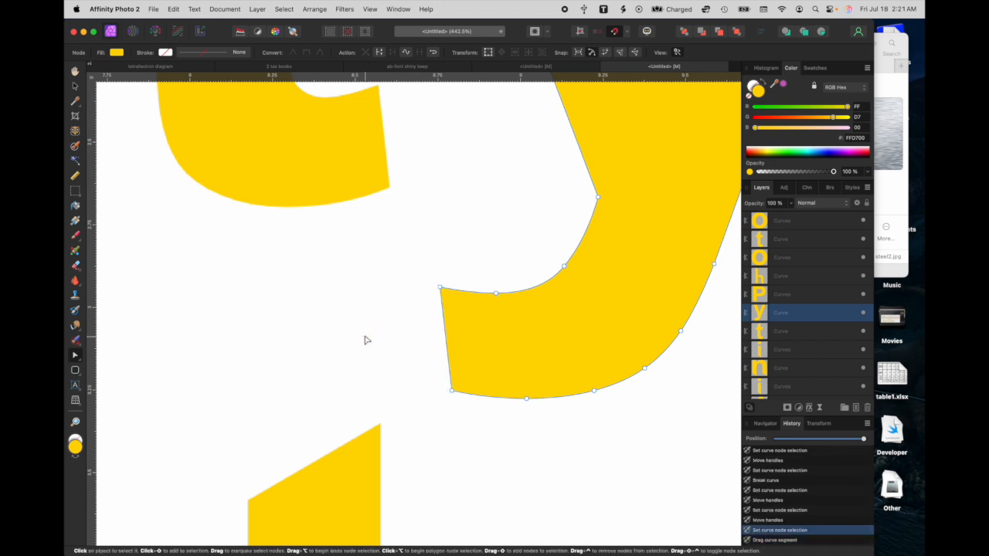
# - Add two nodes to the end of the y's tail and move them onto the slanted top corners of the first t in Photo
pyautogui.click(445, 340)
pyautogui.moveTo(445, 340); pyautogui.dragTo(242, 356)
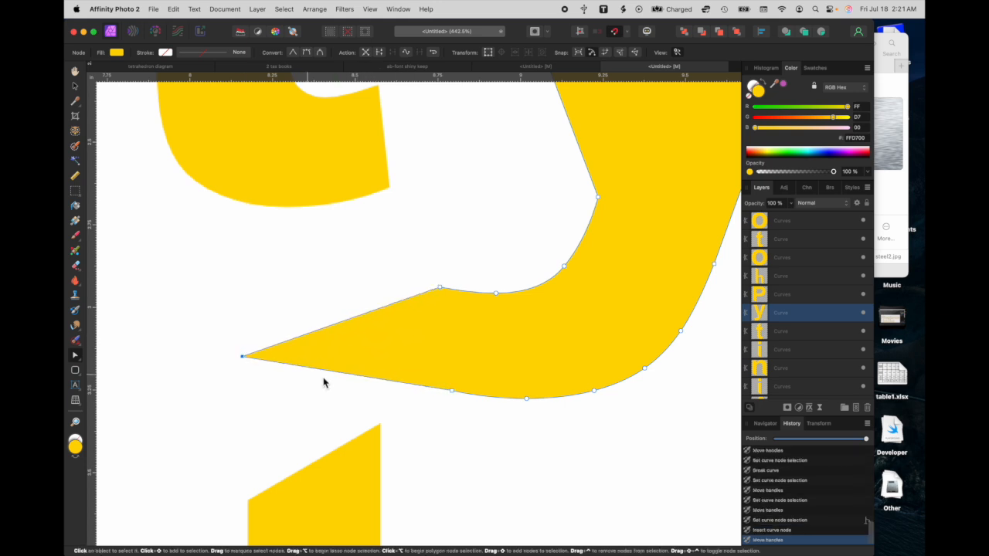
pyautogui.click(377, 380)
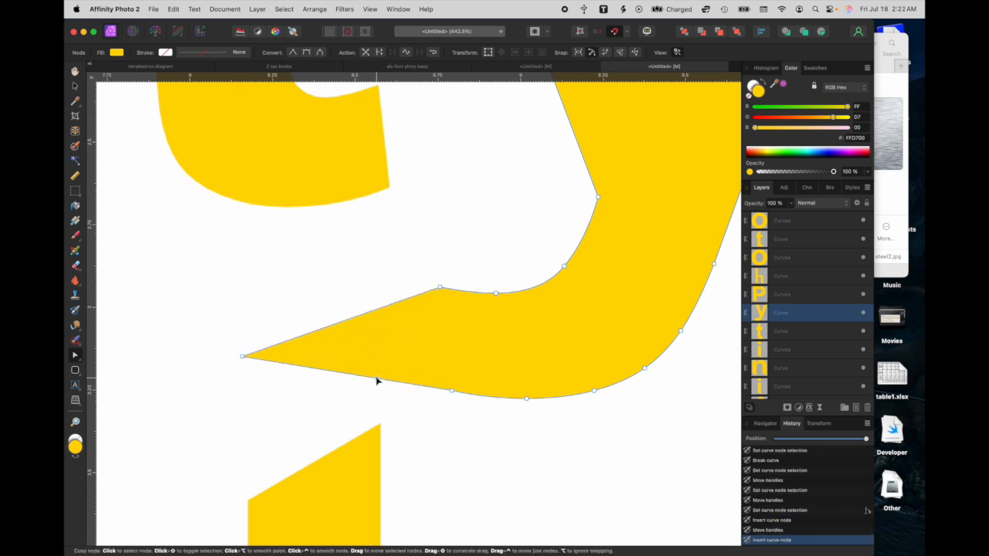
pyautogui.moveTo(377, 381); pyautogui.dragTo(380, 424)
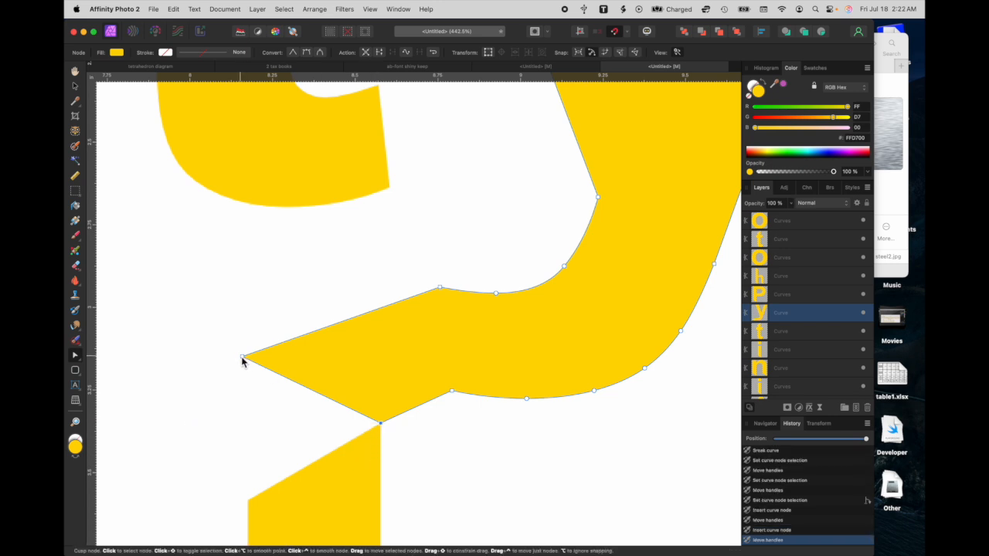
pyautogui.moveTo(242, 357); pyautogui.dragTo(250, 503)
# - Merge the y and the t below it into one curve with the Add geometry operation
pyautogui.scroll(-5, 432, 367)
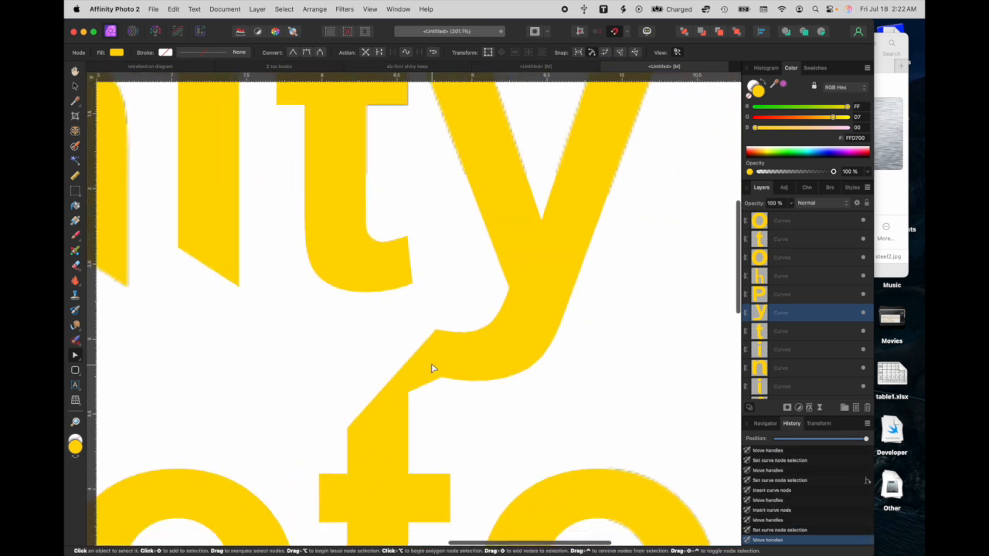
pyautogui.scroll(-1, 433, 368)
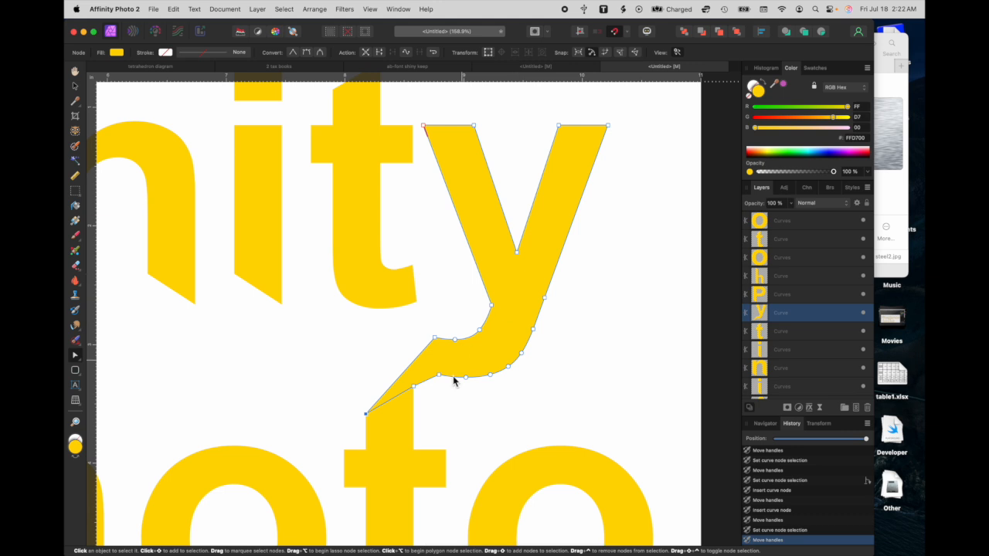
pyautogui.keyDown('shift'); pyautogui.click(393, 461); pyautogui.keyUp('shift')
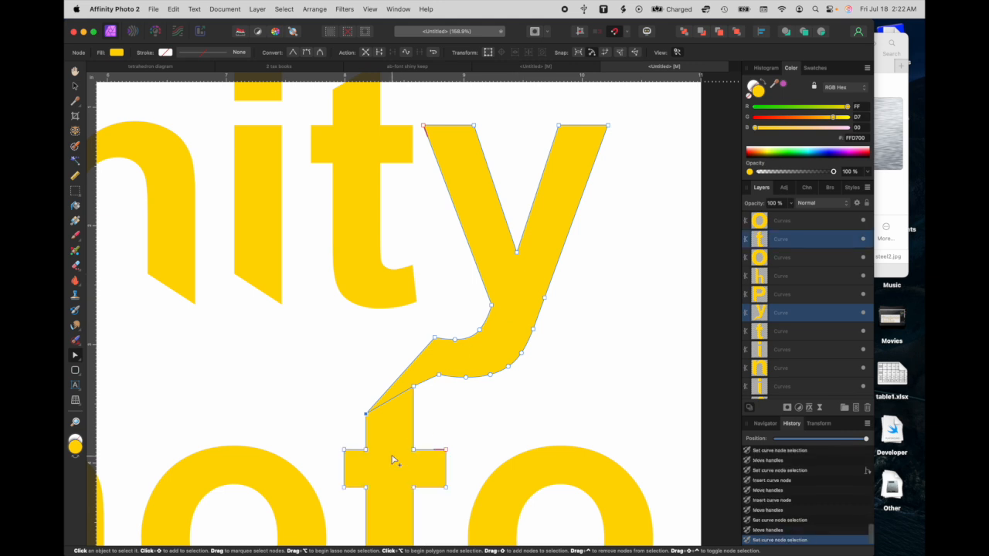
pyautogui.rightClick(450, 355)
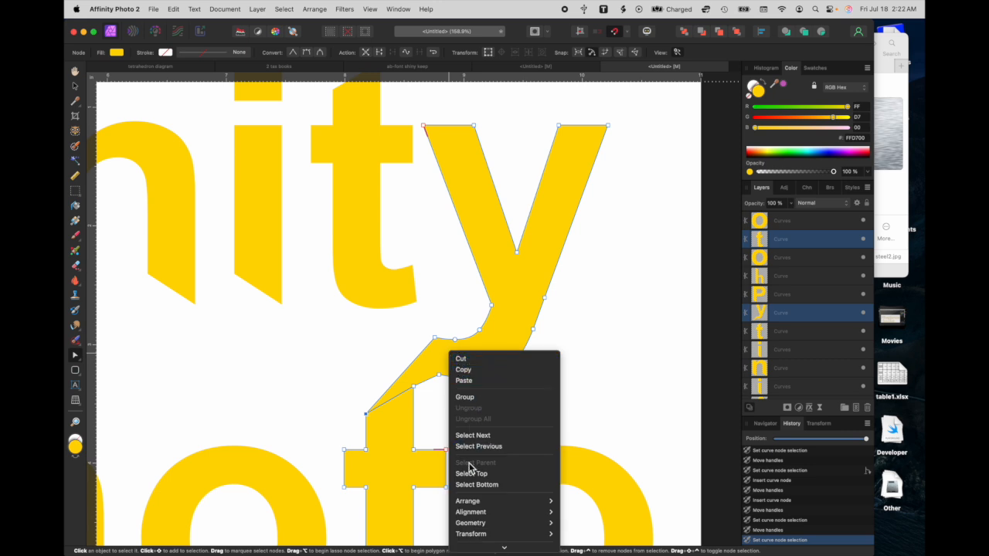
pyautogui.moveTo(469, 515)
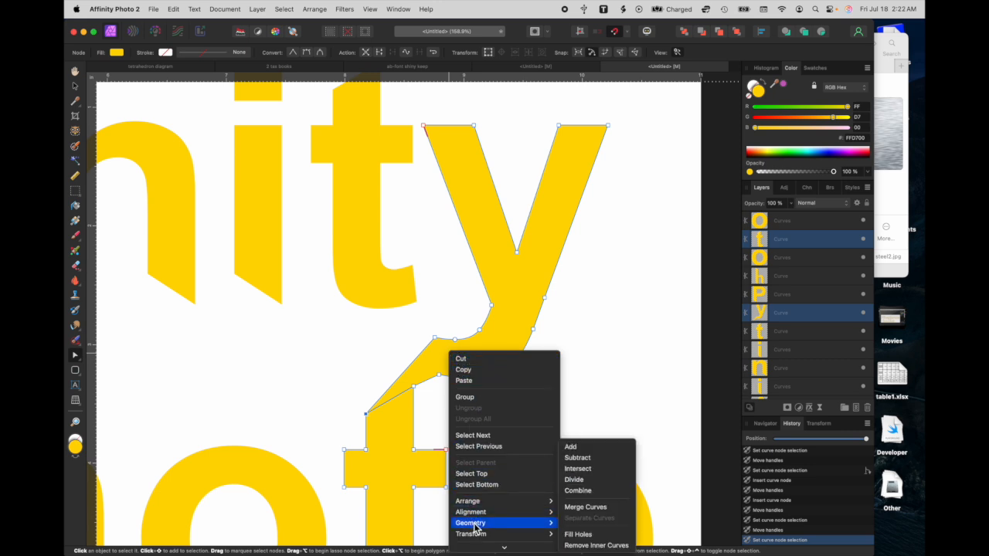
pyautogui.click(580, 448)
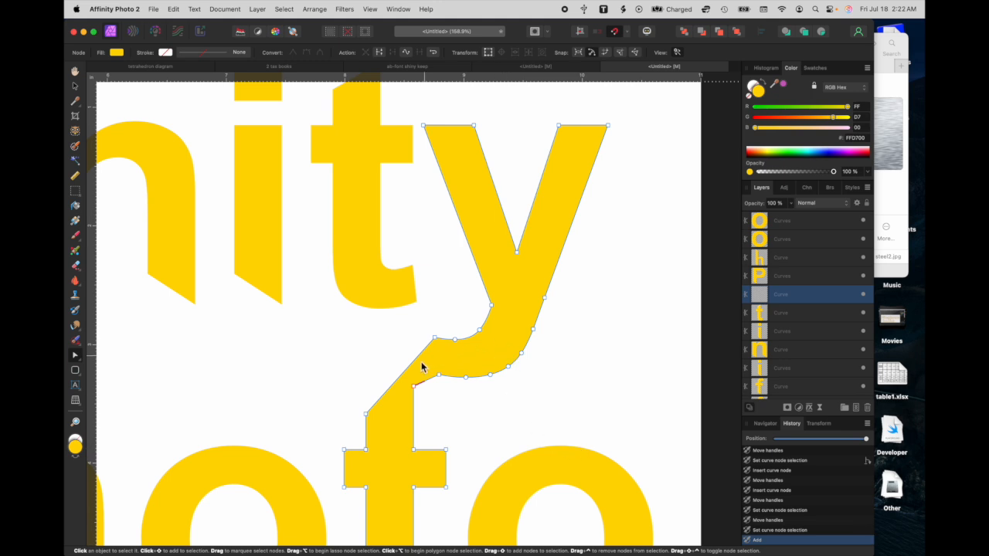
# - Merge the two f's of Affinity into one curve with the Add geometry operation
pyautogui.hscroll(-10, 393, 461)
pyautogui.scroll(5, 394, 462)
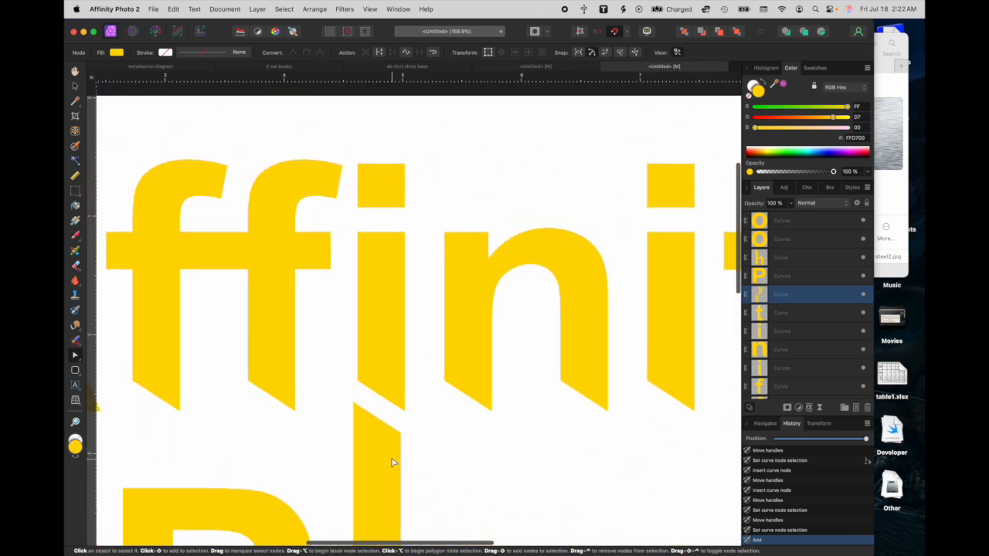
pyautogui.scroll(-3, 393, 462)
pyautogui.hscroll(-4, 393, 462)
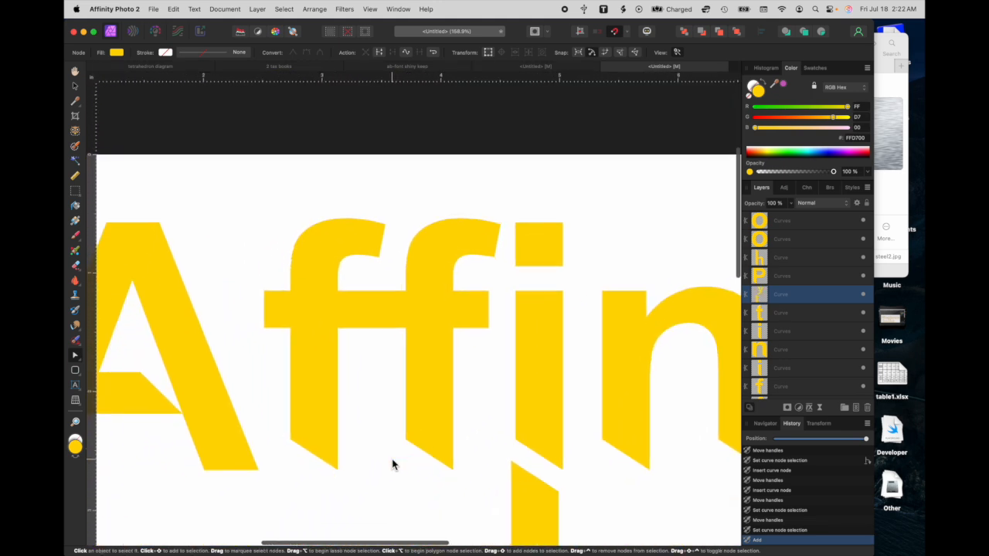
pyautogui.click(429, 309)
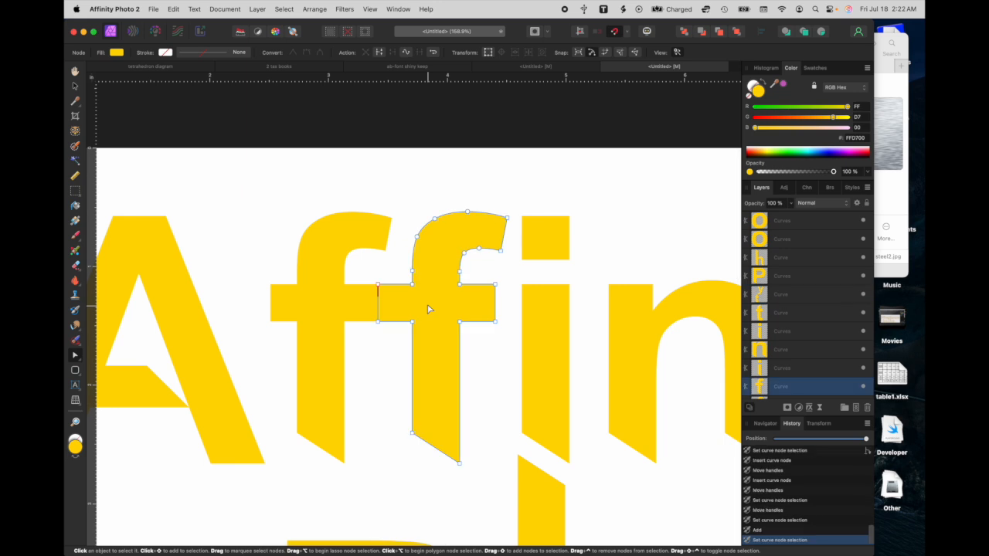
pyautogui.keyDown('shift'); pyautogui.click(341, 307); pyautogui.keyUp('shift')
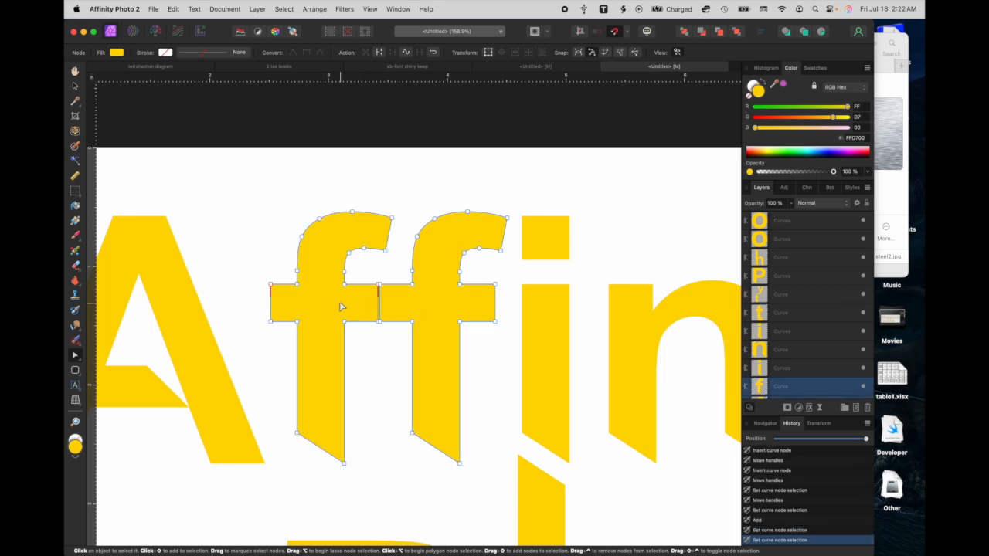
pyautogui.rightClick(341, 308)
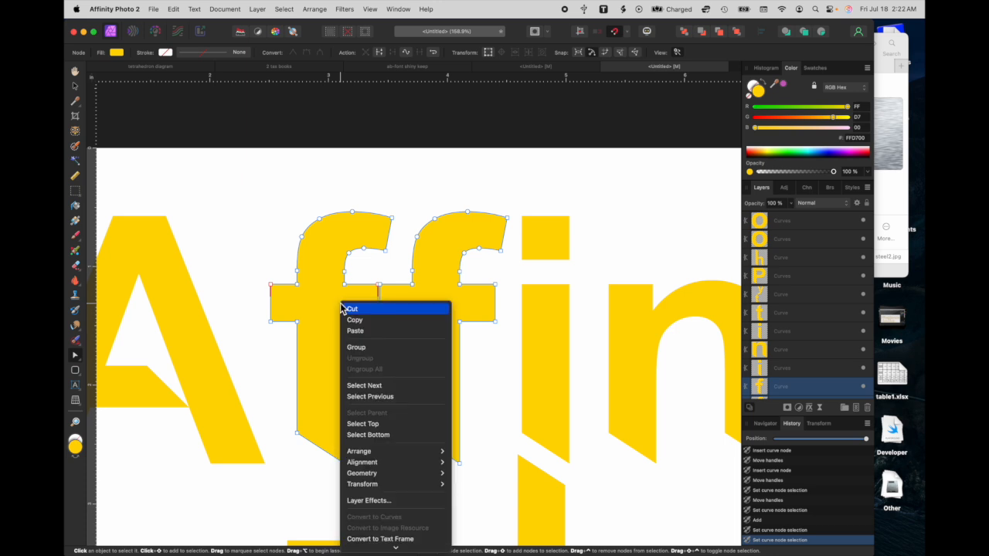
pyautogui.moveTo(359, 474)
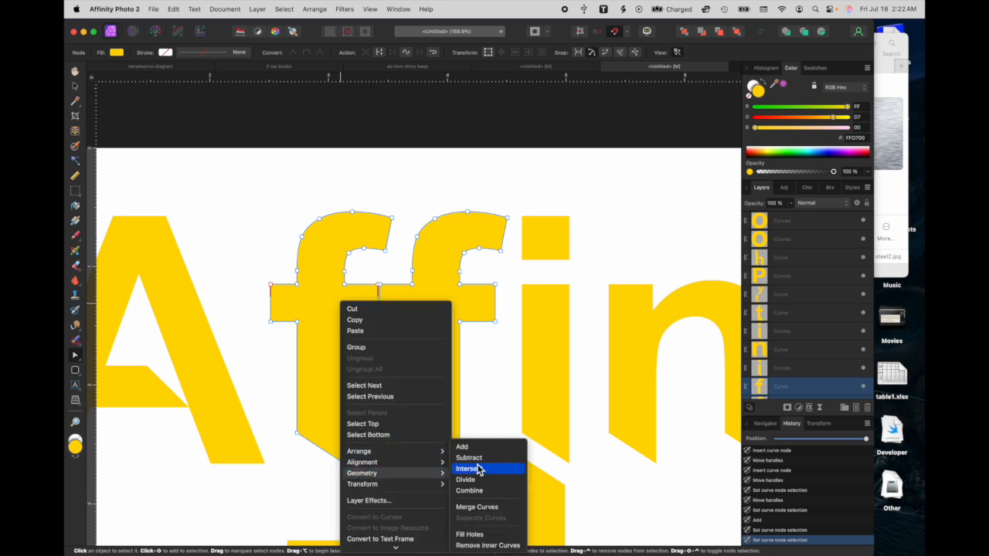
pyautogui.click(469, 448)
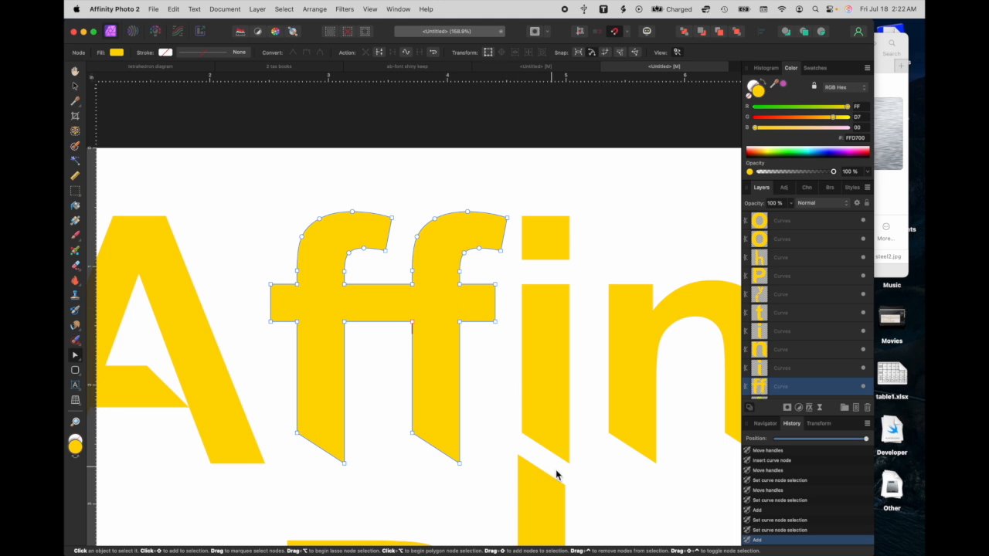
# - Convert the upper-left corner node of the t joined to the y into a smart node and point its upper handle straight up
pyautogui.scroll(5, 546, 446)
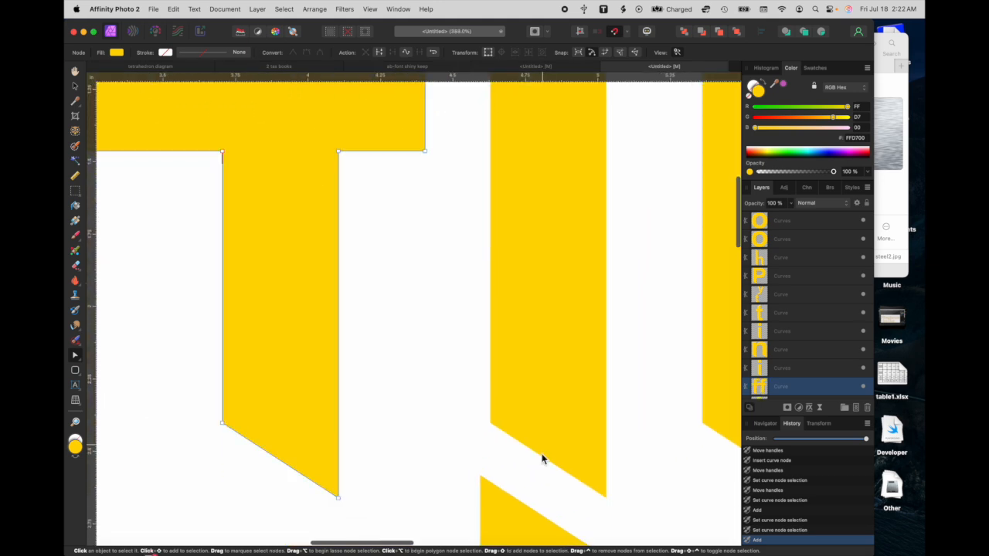
pyautogui.scroll(-5, 544, 541)
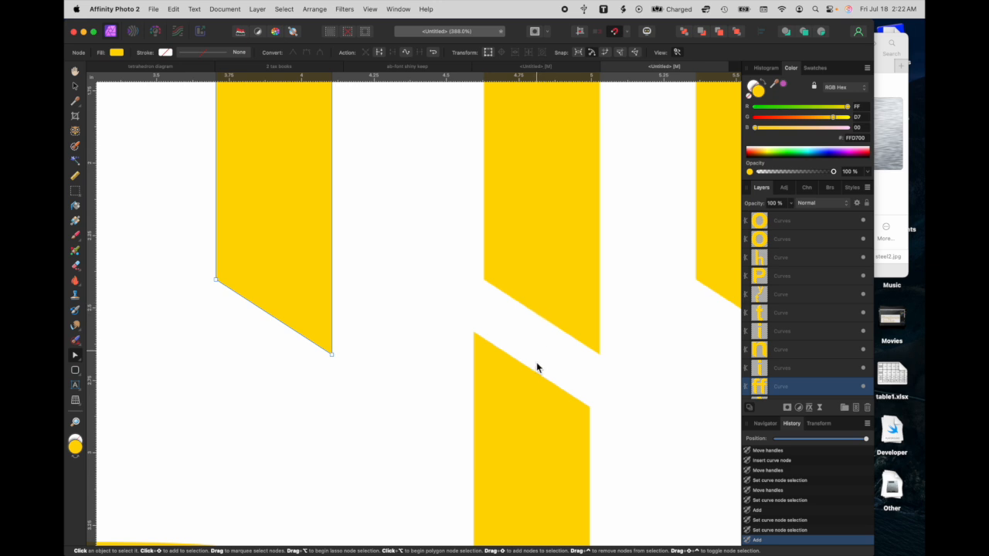
pyautogui.scroll(-8, 541, 361)
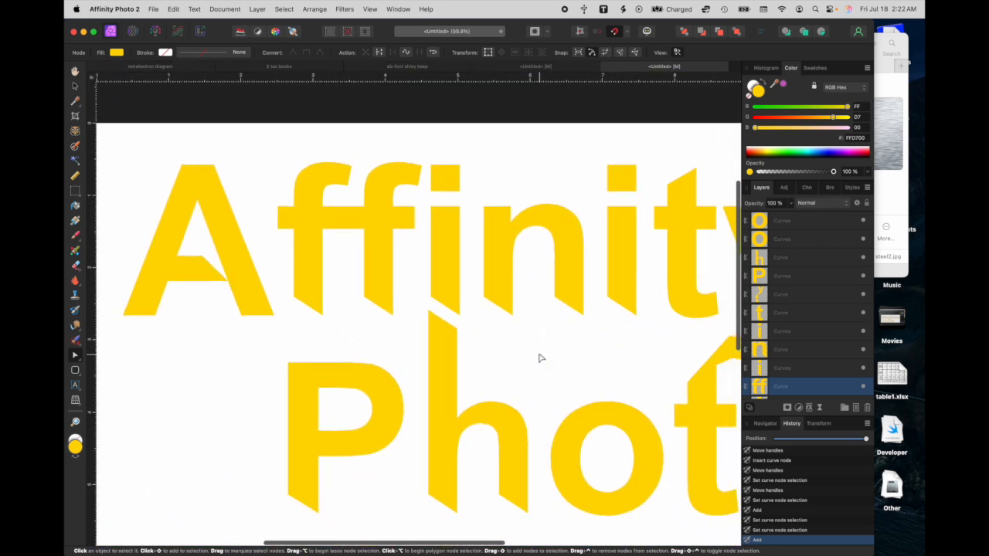
pyautogui.scroll(3, 541, 358)
pyautogui.scroll(-2, 540, 358)
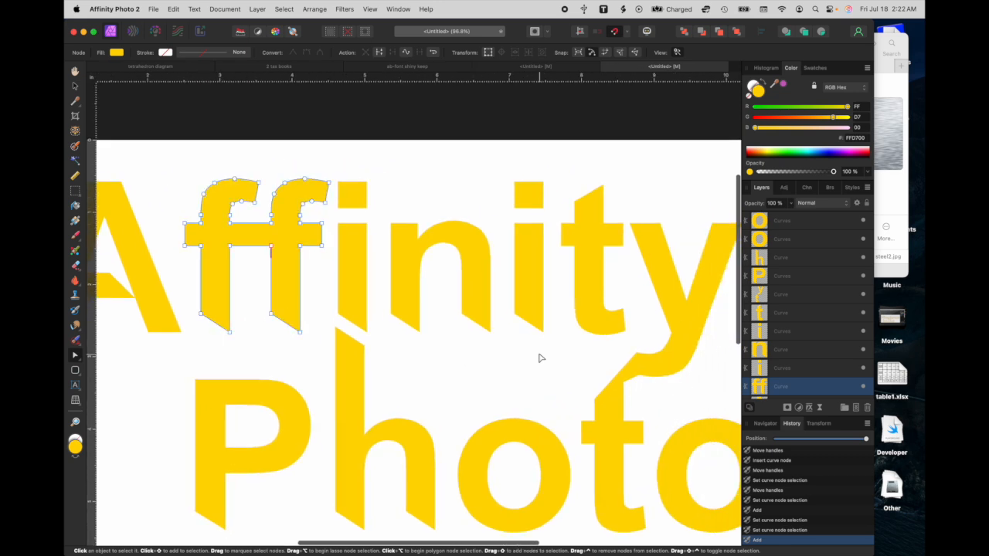
pyautogui.scroll(8, 603, 376)
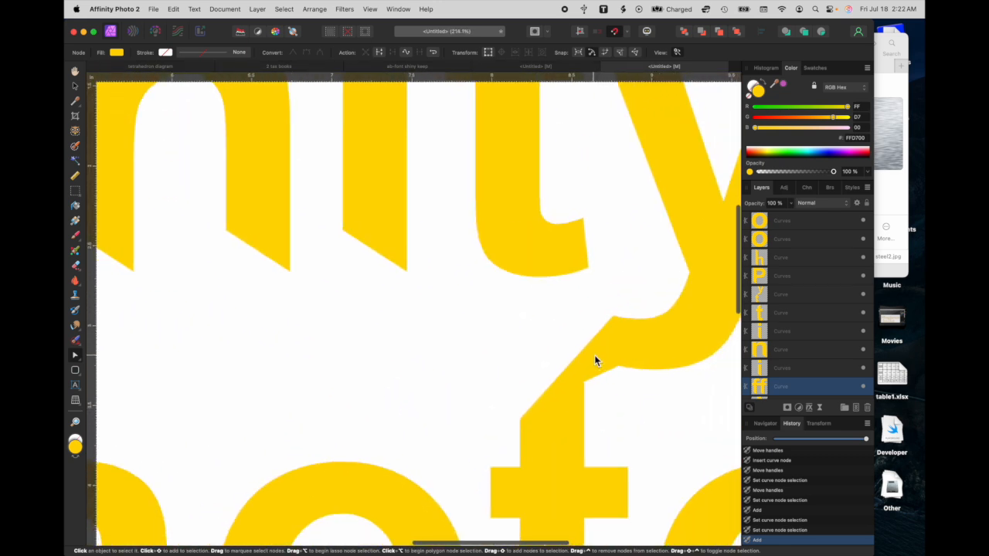
pyautogui.click(520, 422)
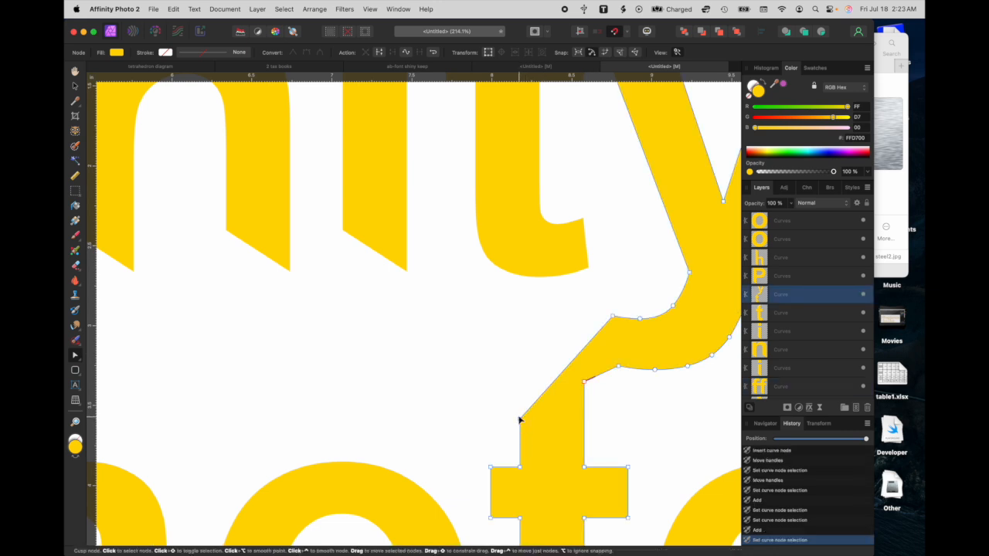
pyautogui.rightClick(519, 420)
pyautogui.click(546, 445)
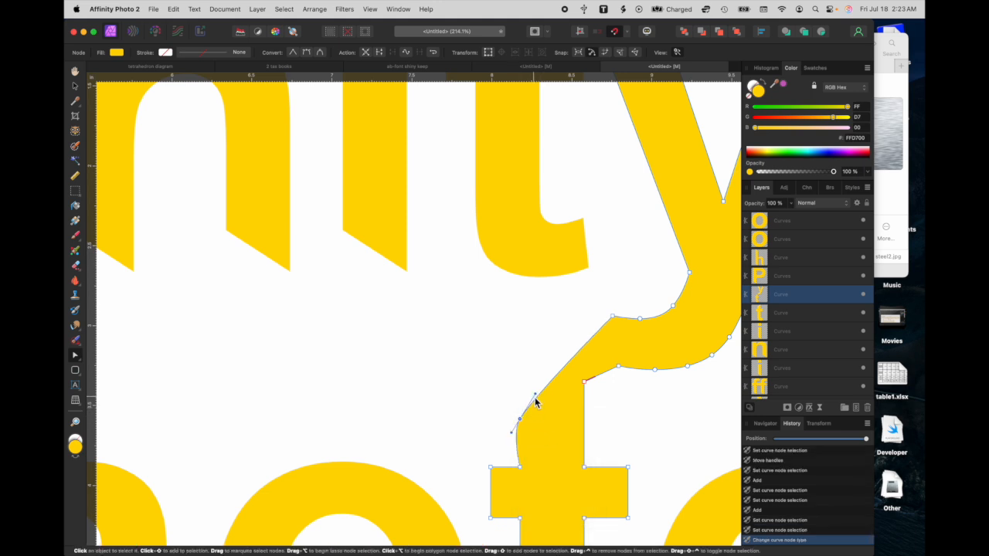
pyautogui.moveTo(537, 396); pyautogui.dragTo(520, 369)
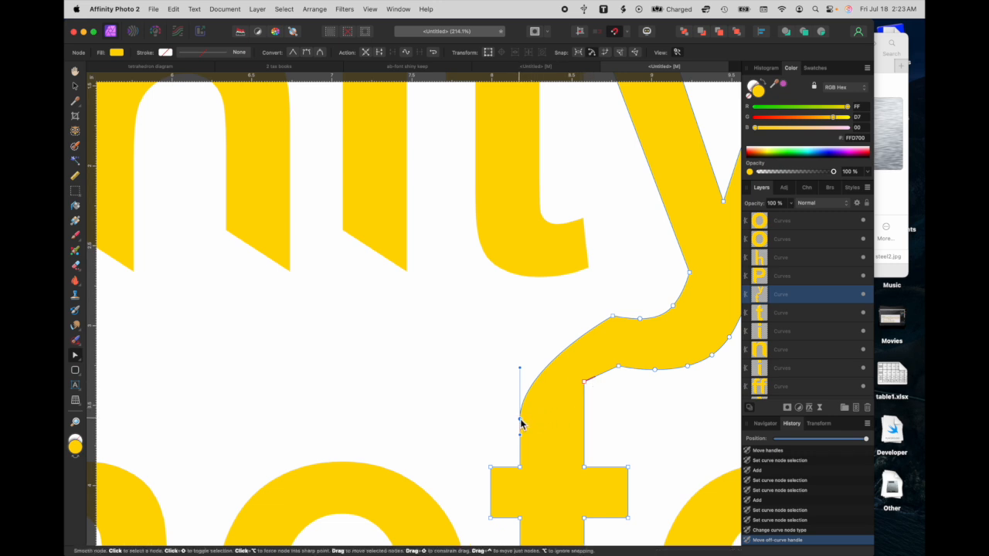
# - Raise that smoothed node straight up the t's stem to just above the inner corner's height, giving the outer bend a tighter curve
pyautogui.moveTo(519, 418); pyautogui.dragTo(518, 377)
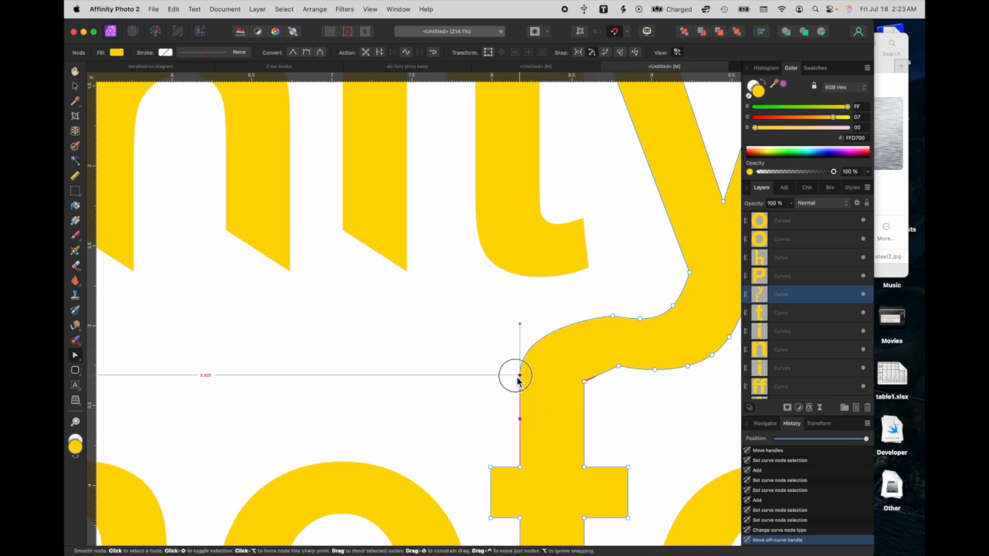
pyautogui.moveTo(517, 376); pyautogui.dragTo(518, 374)
pyautogui.moveTo(517, 377); pyautogui.dragTo(516, 375)
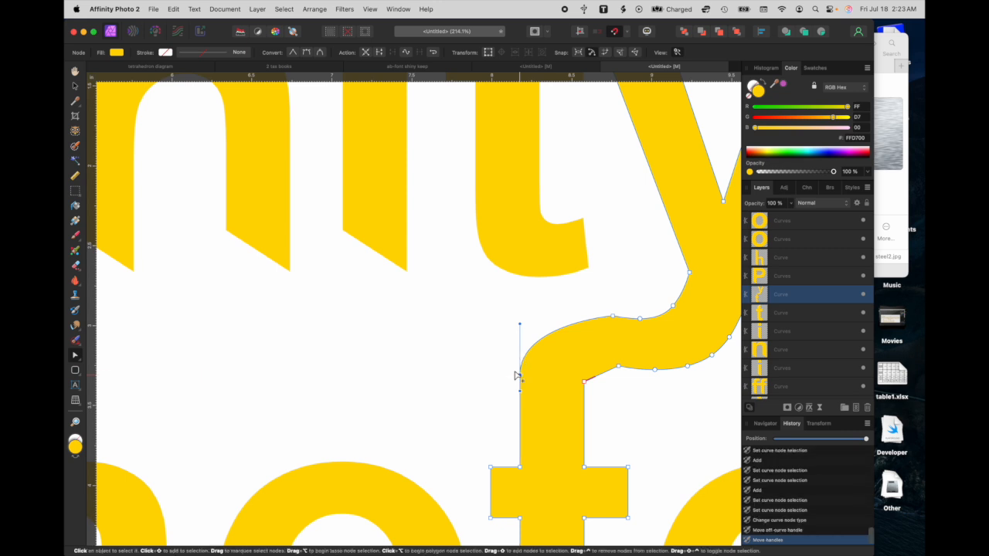
# - Convert the inner corner node where the t's right side meets the y's tail to smart and align its handles vertically
pyautogui.click(585, 382)
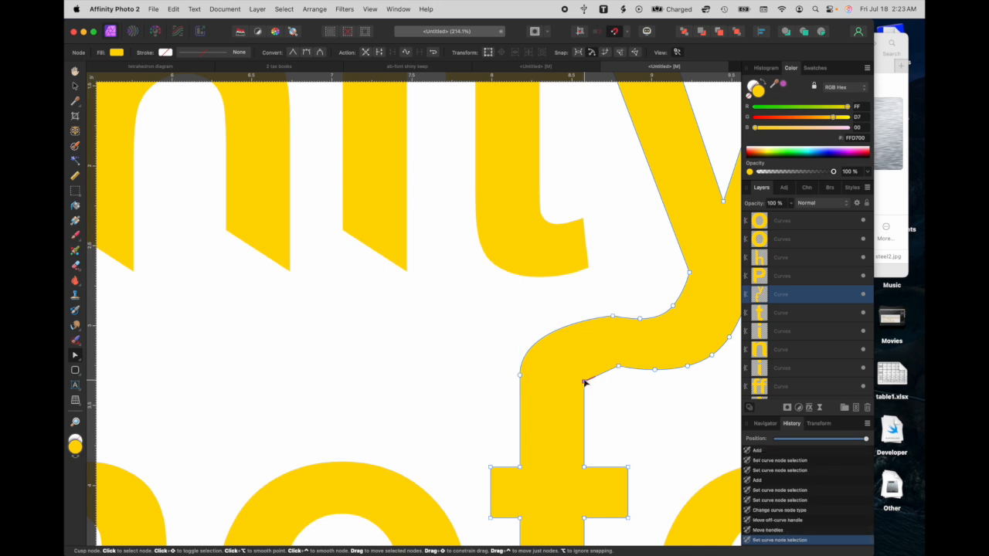
pyautogui.rightClick(584, 381)
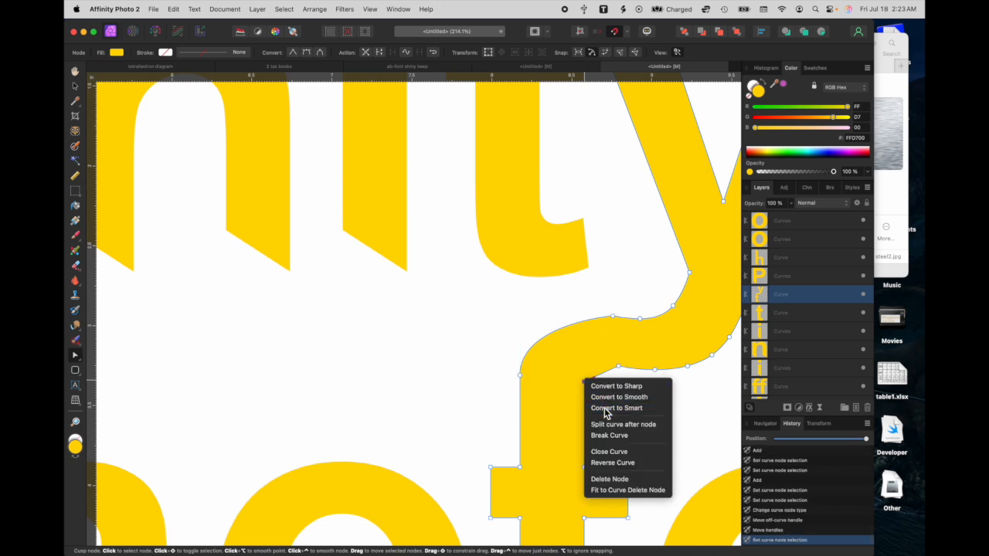
pyautogui.click(606, 410)
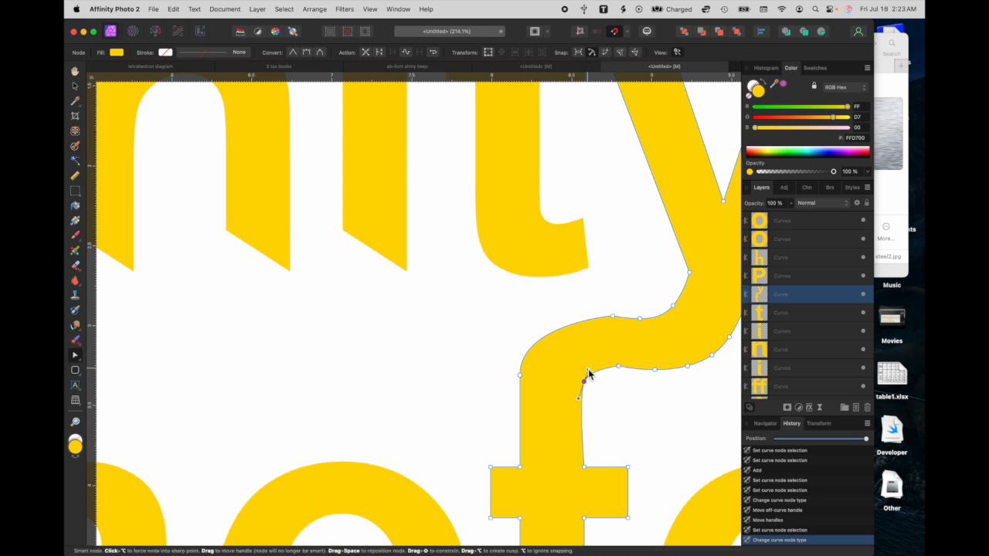
pyautogui.moveTo(588, 374); pyautogui.dragTo(582, 368)
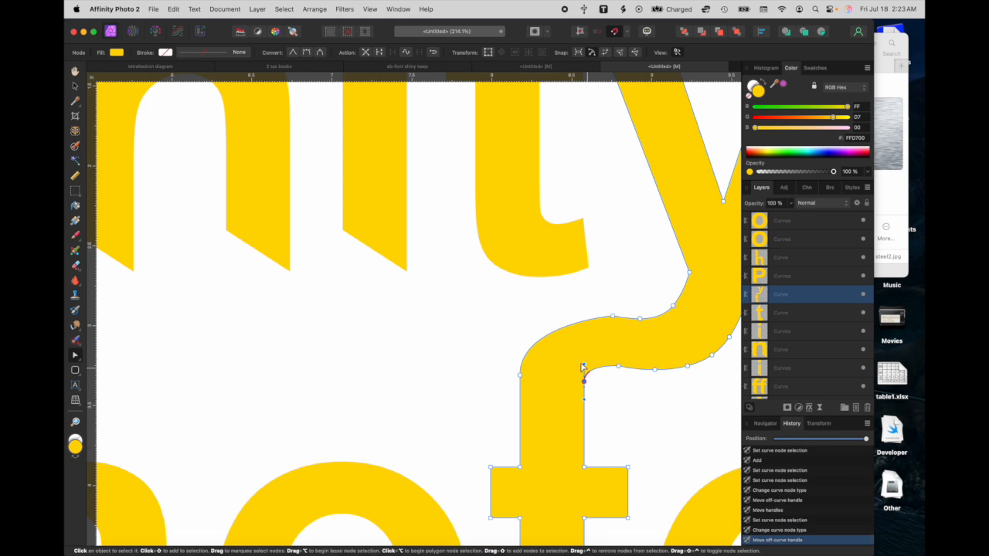
# - Convert the adjacent node on the underside of the y's tail to smart and level its left handle to smooth the inner bend
pyautogui.click(618, 372)
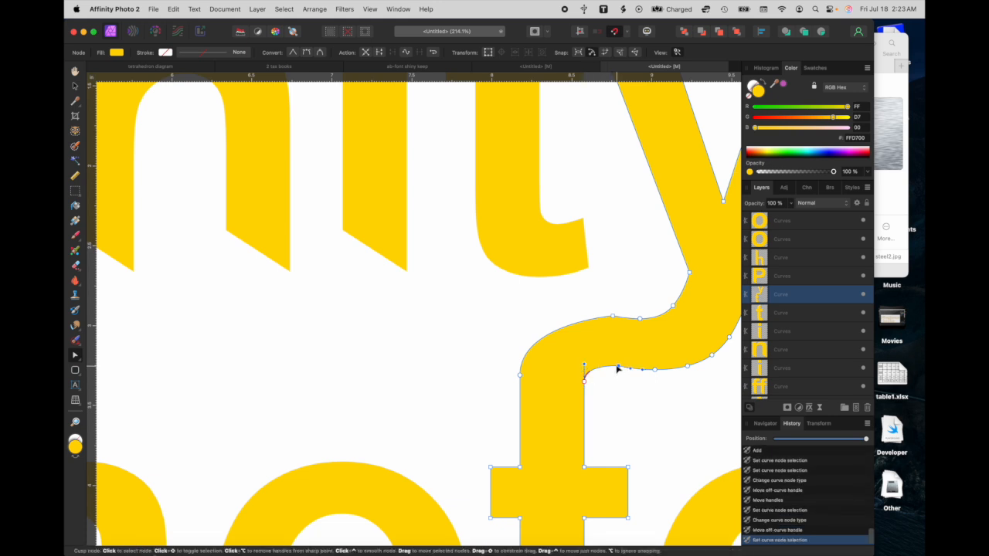
pyautogui.rightClick(618, 372)
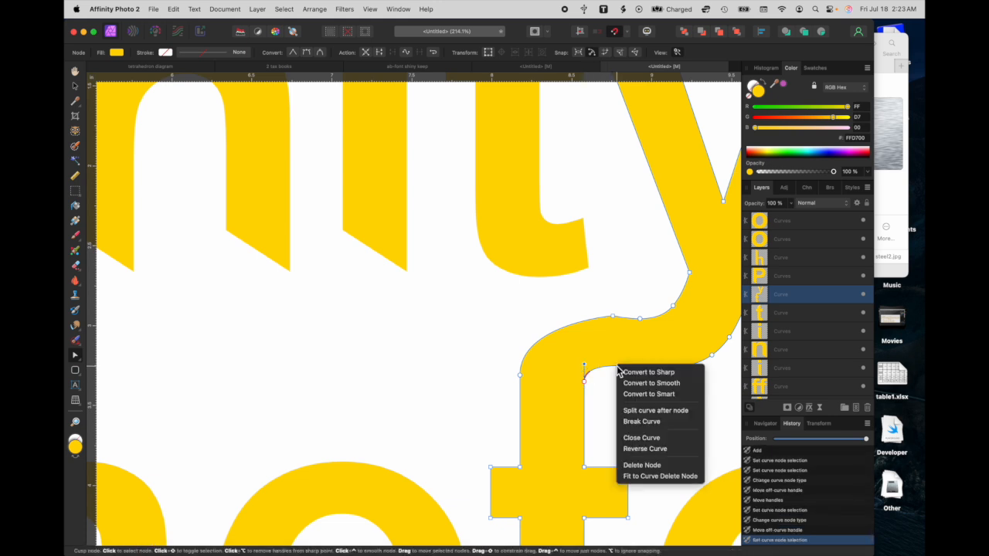
pyautogui.click(635, 394)
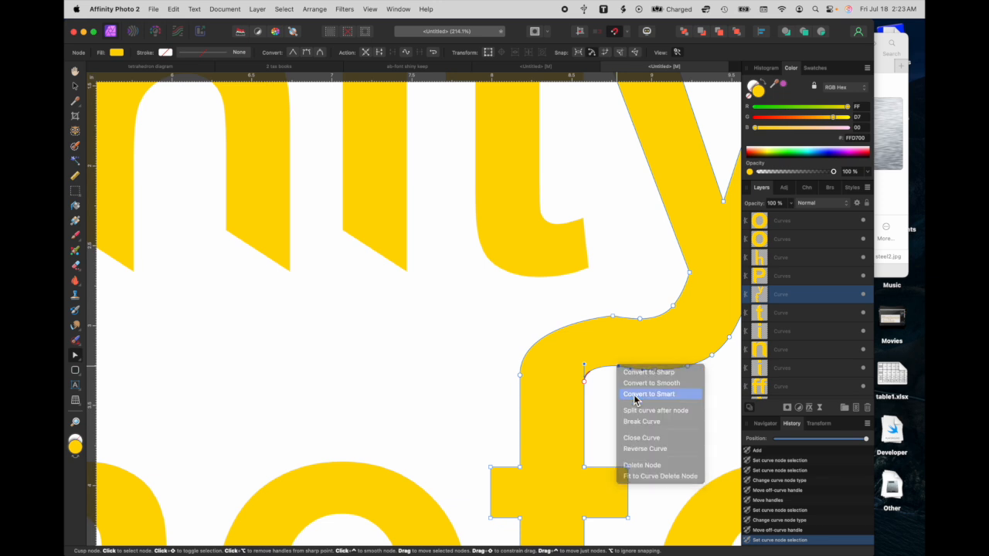
pyautogui.moveTo(607, 369); pyautogui.dragTo(604, 365)
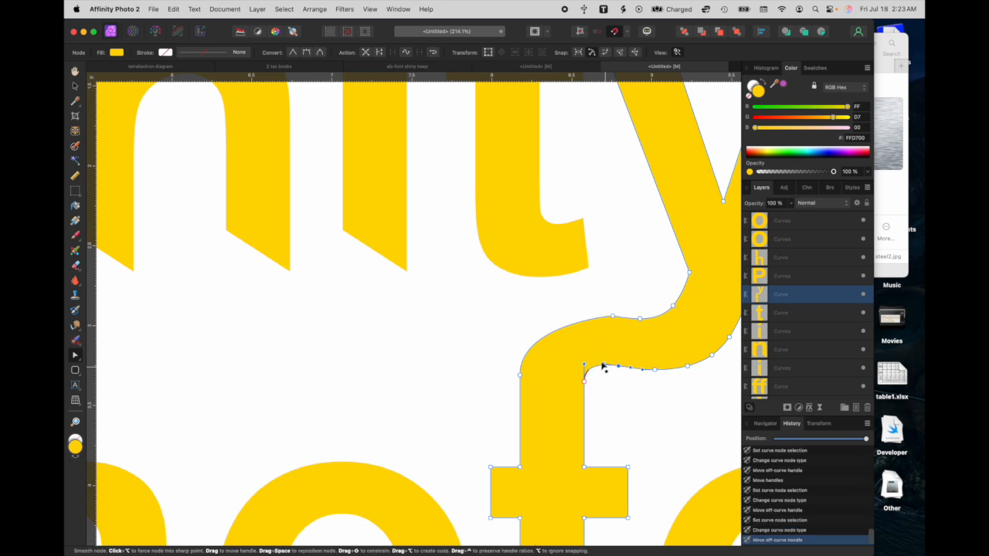
# - Convert the node atop the bend between the y's tail and the t to smart, nearly level its handles and shift it slightly left
pyautogui.click(612, 317)
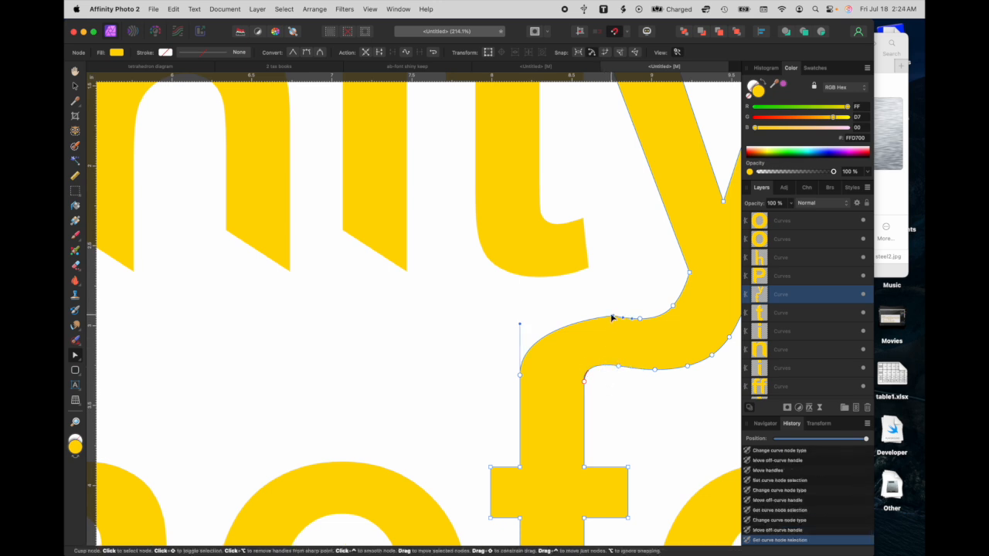
pyautogui.rightClick(611, 317)
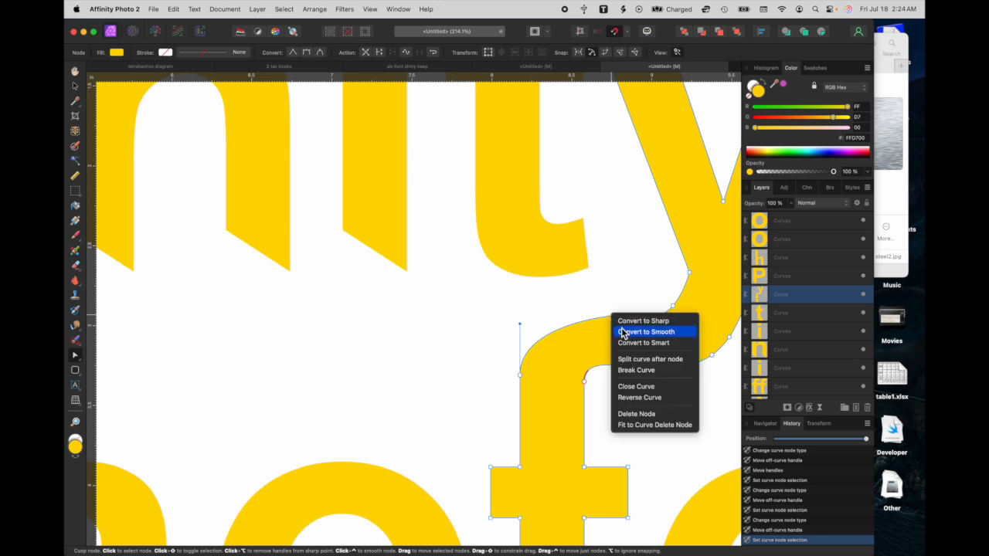
pyautogui.click(626, 344)
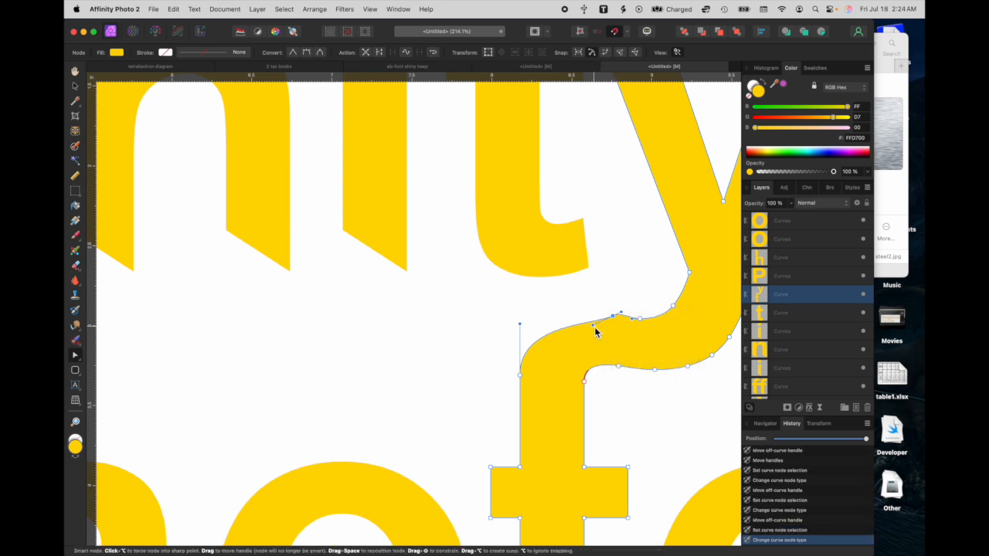
pyautogui.moveTo(593, 326); pyautogui.dragTo(616, 322)
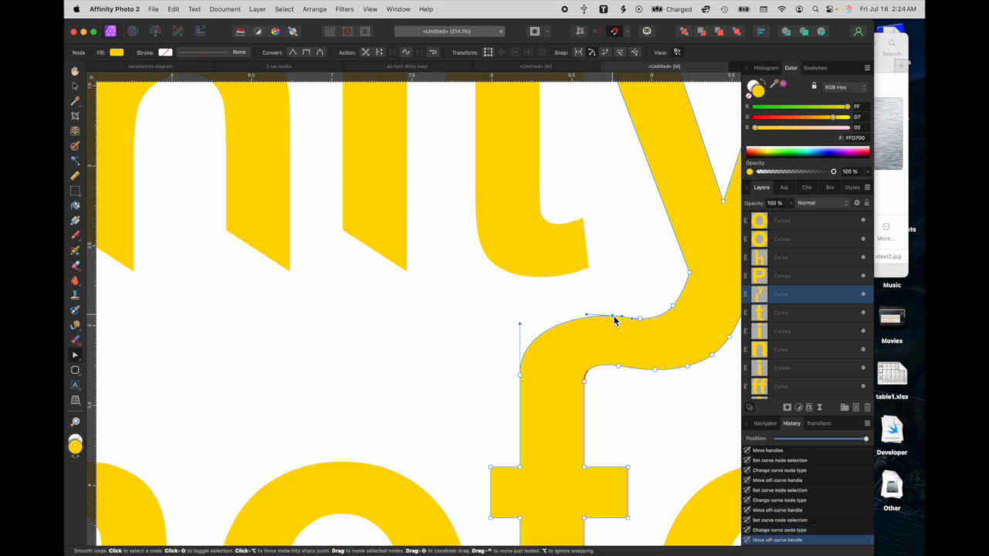
pyautogui.moveTo(615, 318); pyautogui.dragTo(605, 317)
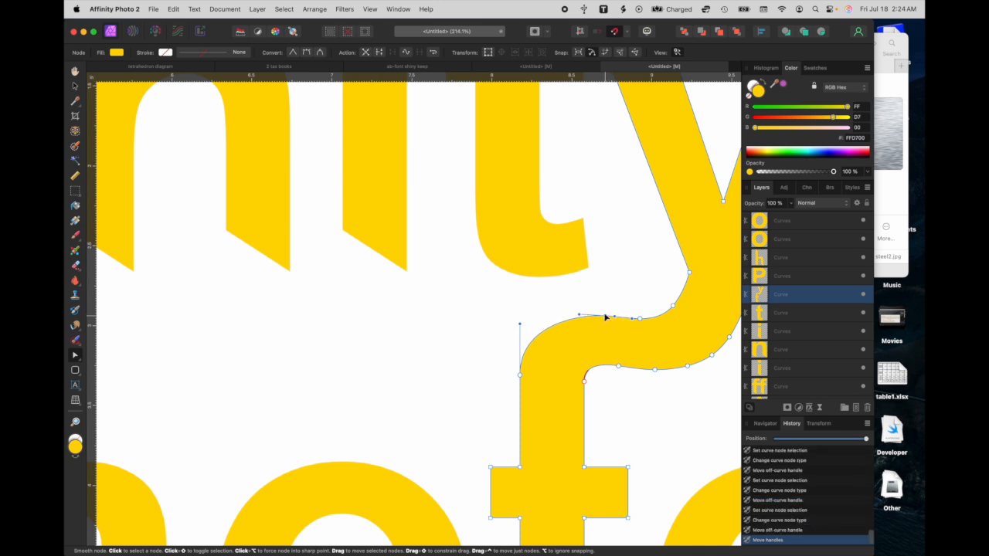
# - Lengthen the left handle of the node on the underside of the y's tail slightly toward the t's stem
pyautogui.click(619, 365)
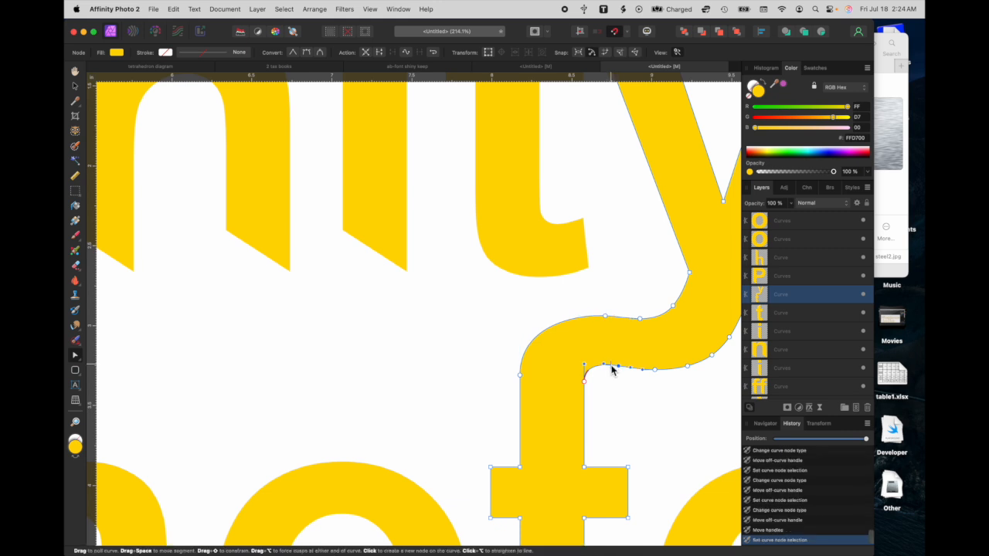
pyautogui.click(605, 364)
pyautogui.moveTo(607, 368); pyautogui.dragTo(601, 366)
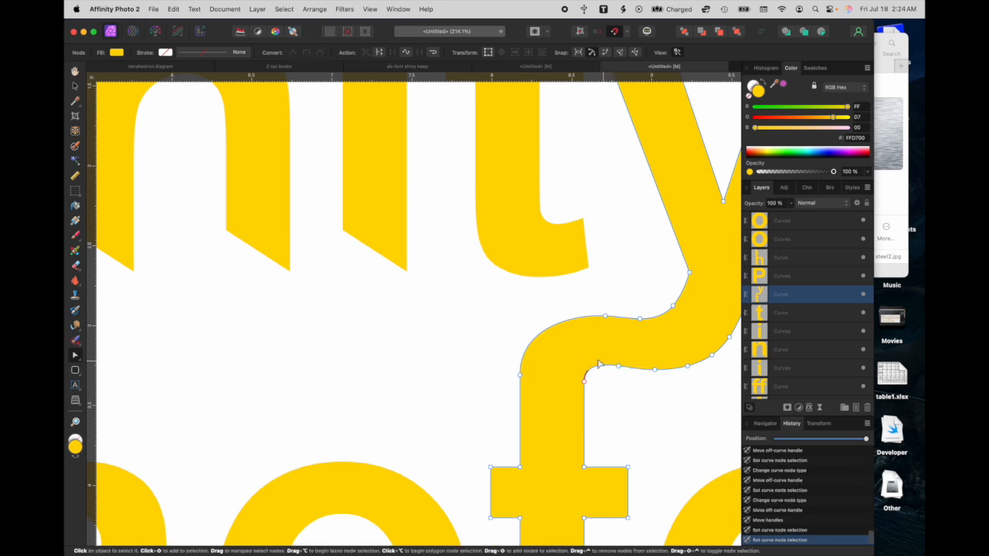
pyautogui.click(619, 366)
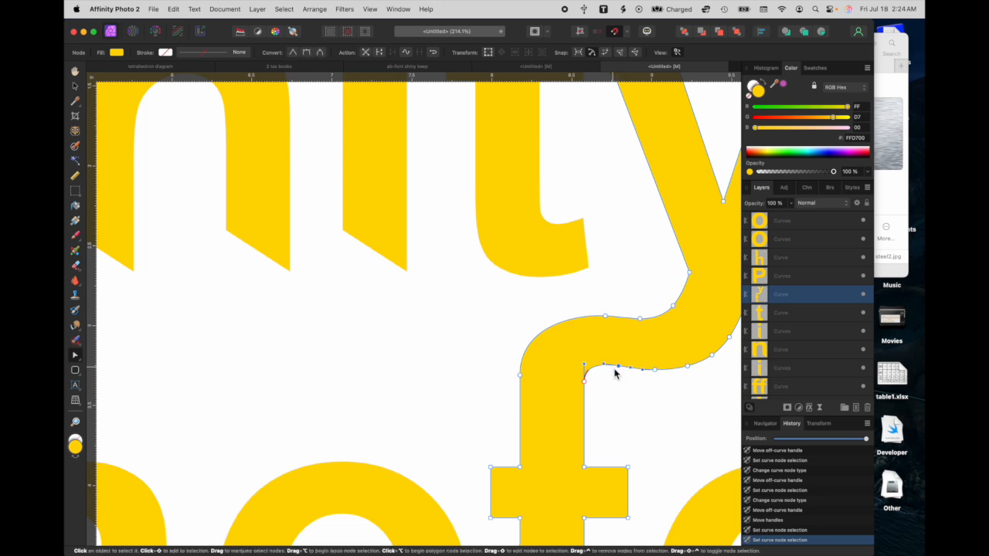
pyautogui.moveTo(604, 370); pyautogui.dragTo(593, 387)
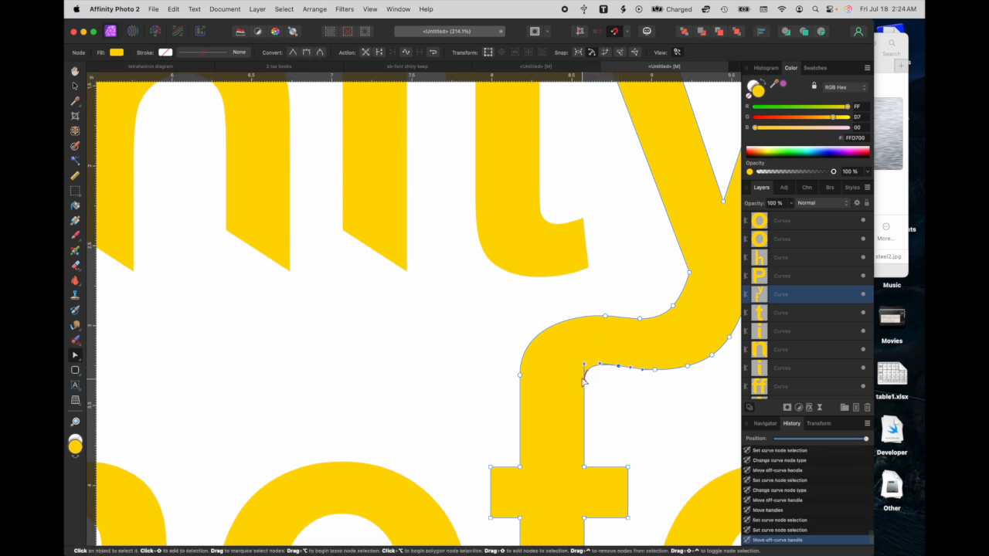
# - Move the inner corner node on the t's right side slightly down to widen the inner bend, and deselect the curve
pyautogui.click(585, 380)
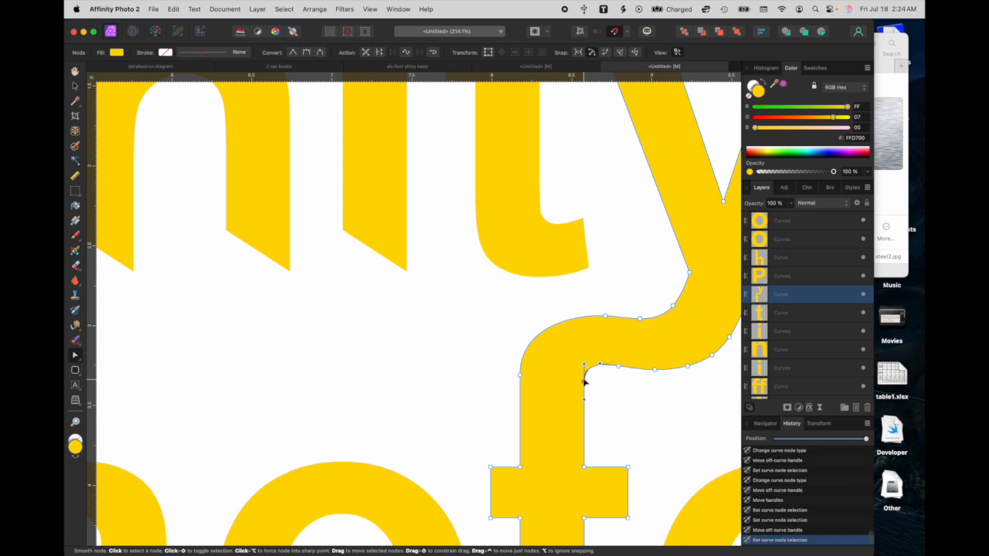
pyautogui.moveTo(584, 383); pyautogui.dragTo(585, 386)
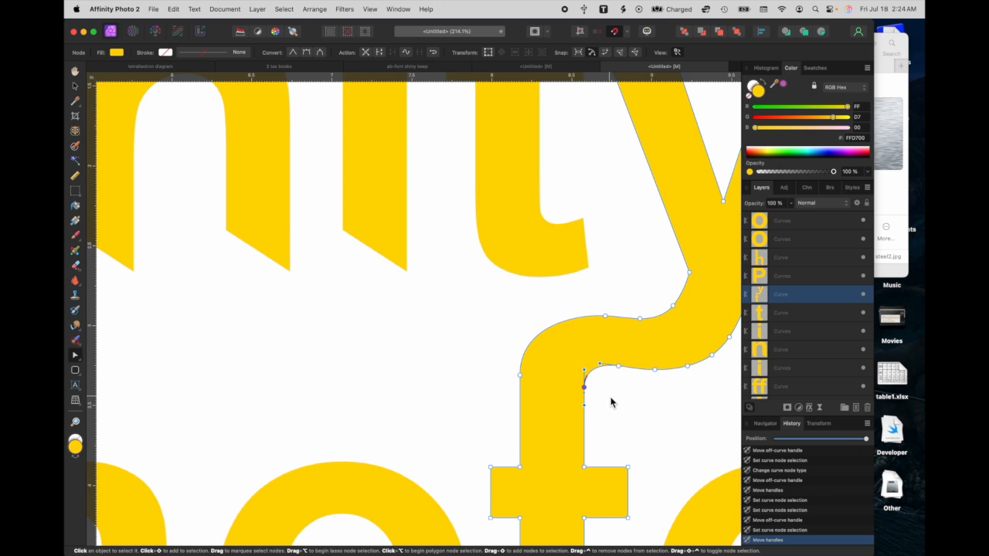
pyautogui.click(618, 402)
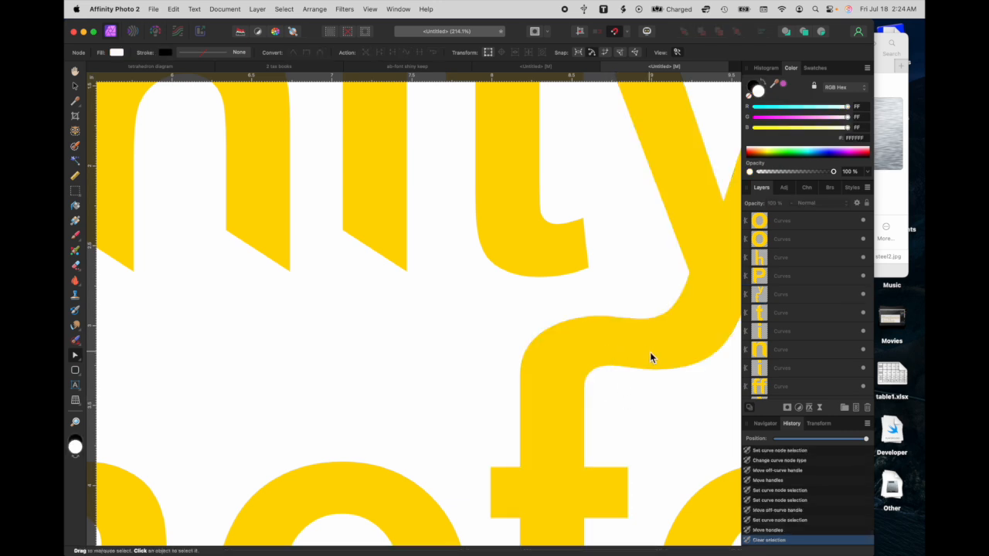
# - Select all the letter curve layers, from the final o through the A
pyautogui.scroll(-5, 650, 351)
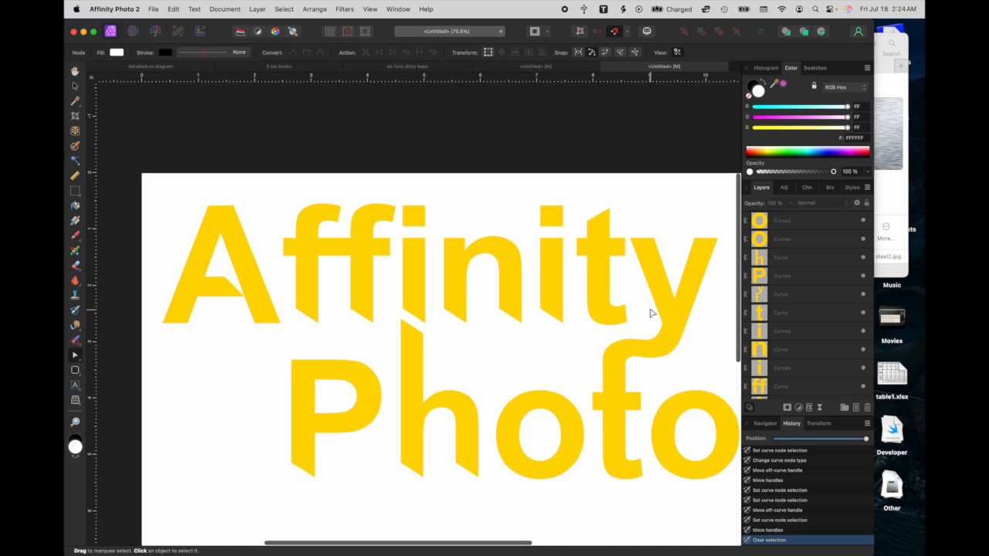
pyautogui.scroll(-2, 651, 316)
pyautogui.scroll(-2, 814, 348)
pyautogui.scroll(2, 814, 348)
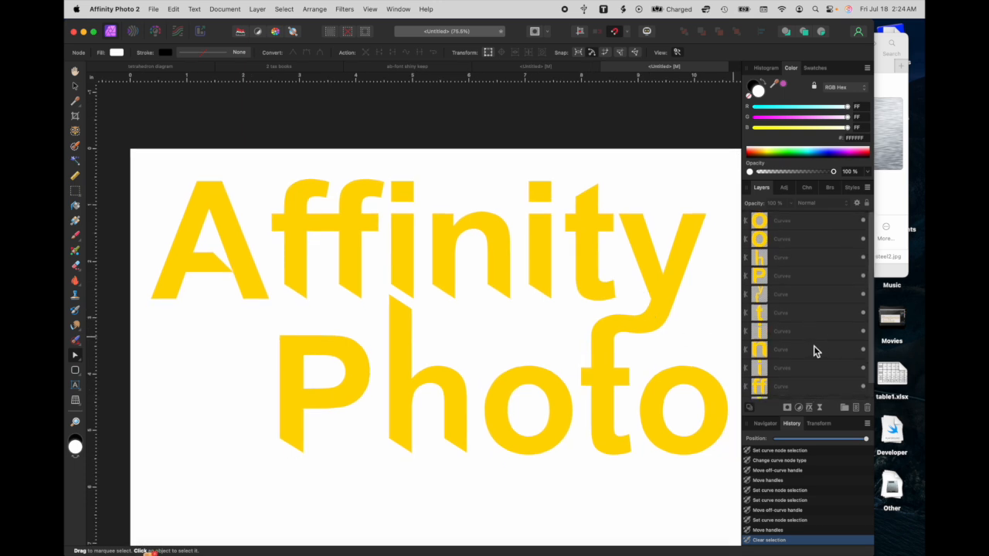
pyautogui.click(803, 220)
pyautogui.scroll(-1, 803, 220)
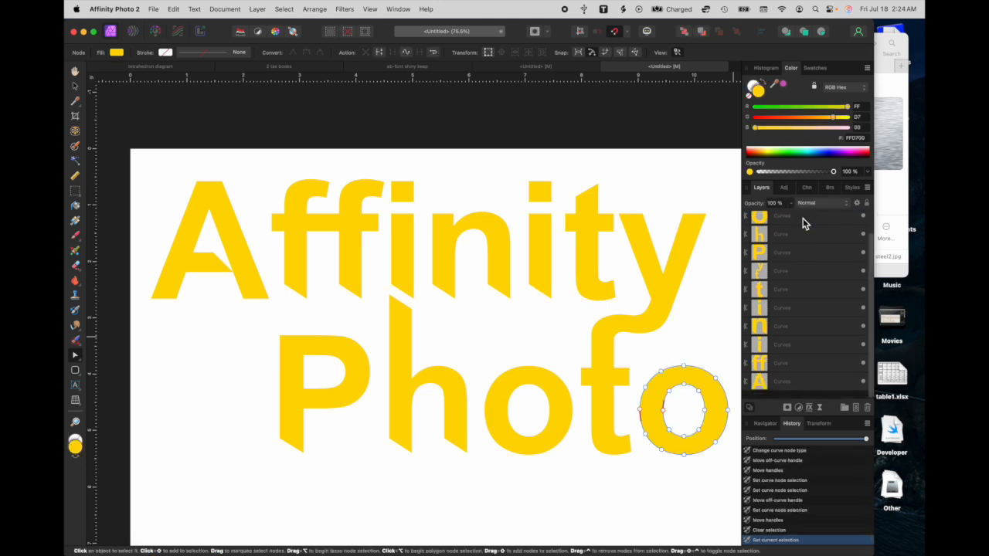
pyautogui.keyDown('shift'); pyautogui.click(807, 390); pyautogui.keyUp('shift')
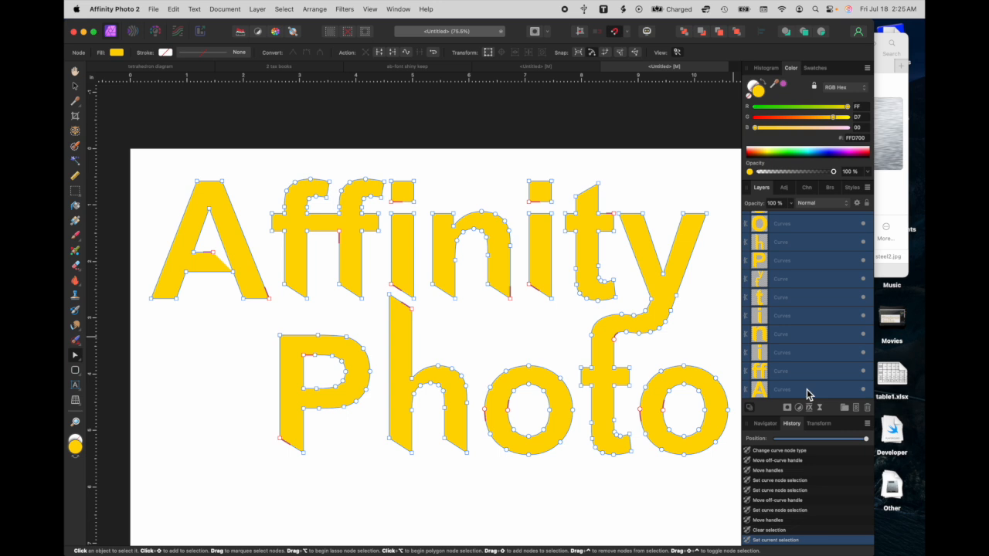
# - Try to rasterize the selected letter curves as separate layers
pyautogui.rightClick(807, 389)
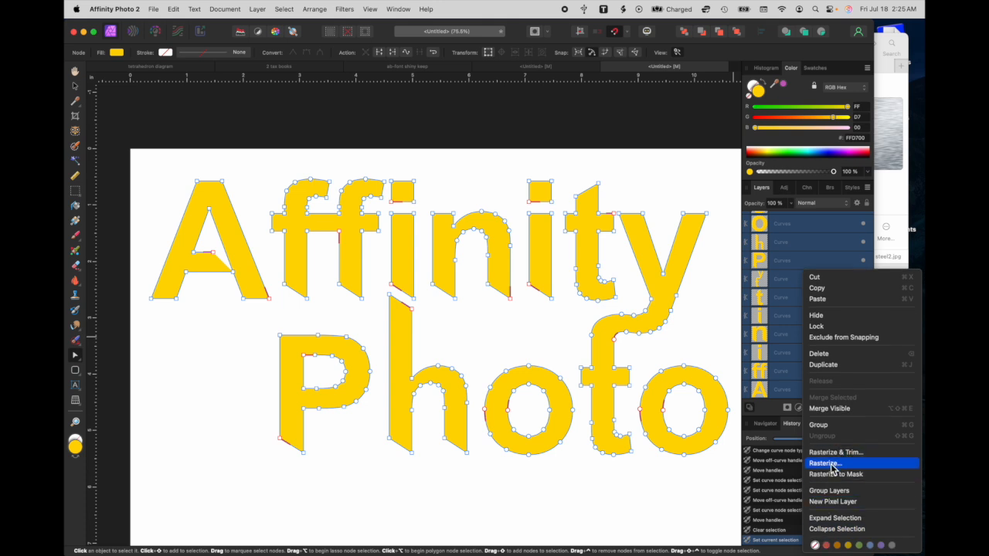
pyautogui.click(830, 464)
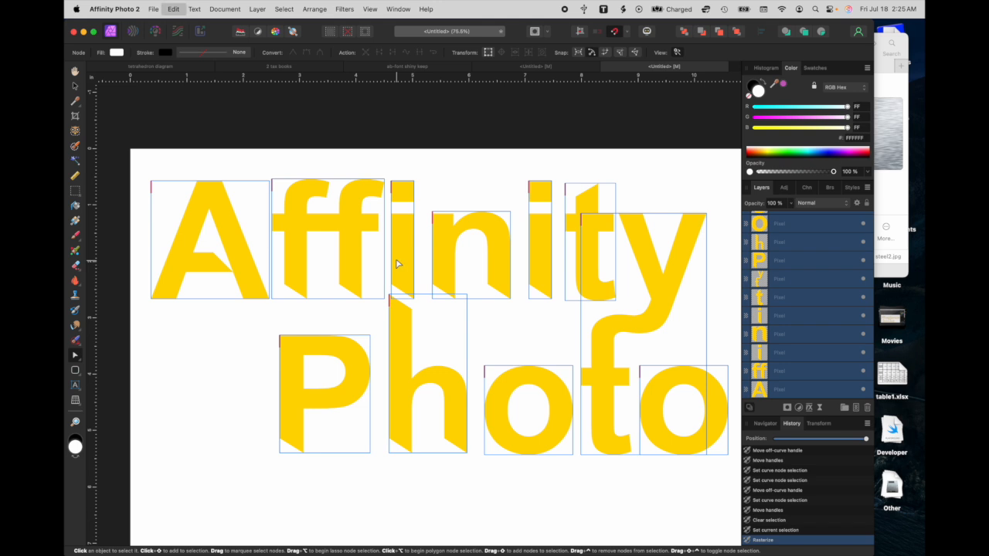
pyautogui.press('super+z')
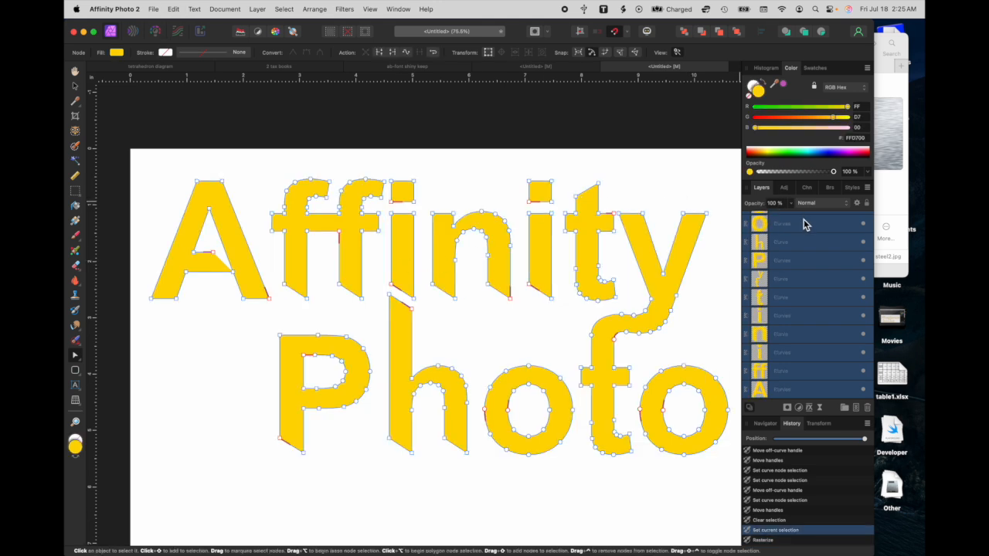
# - Group all the selected letter curves under the name x
pyautogui.rightClick(804, 224)
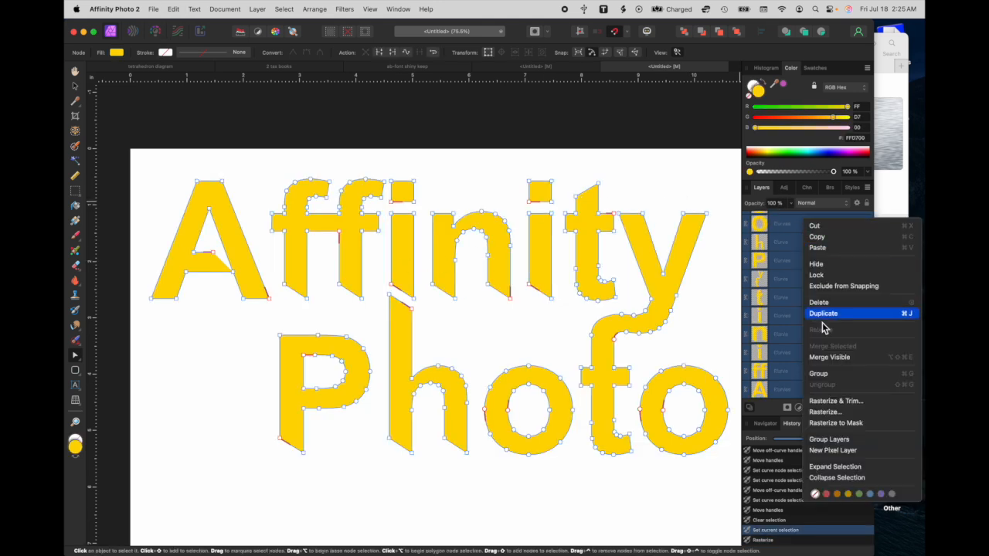
pyautogui.click(820, 373)
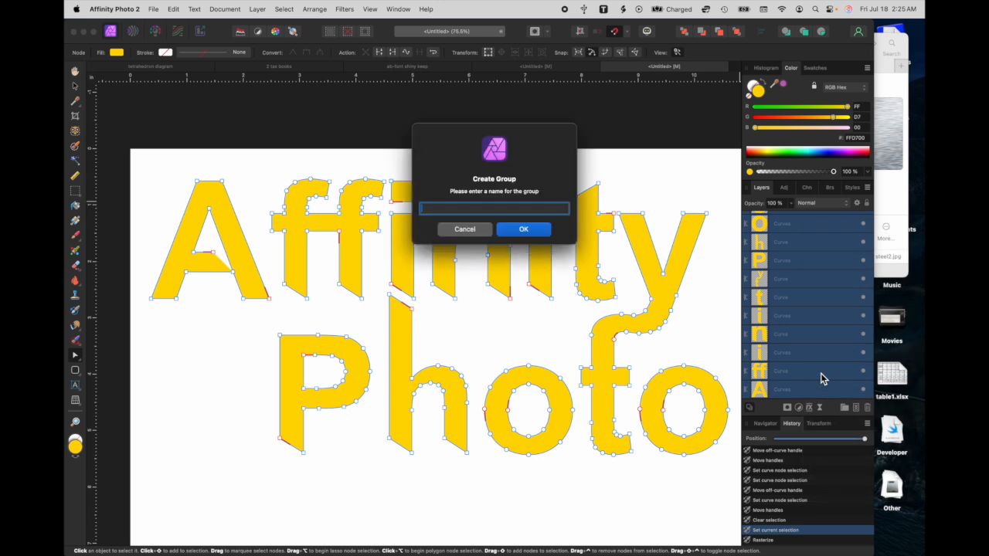
pyautogui.write('x')
pyautogui.press('Return')
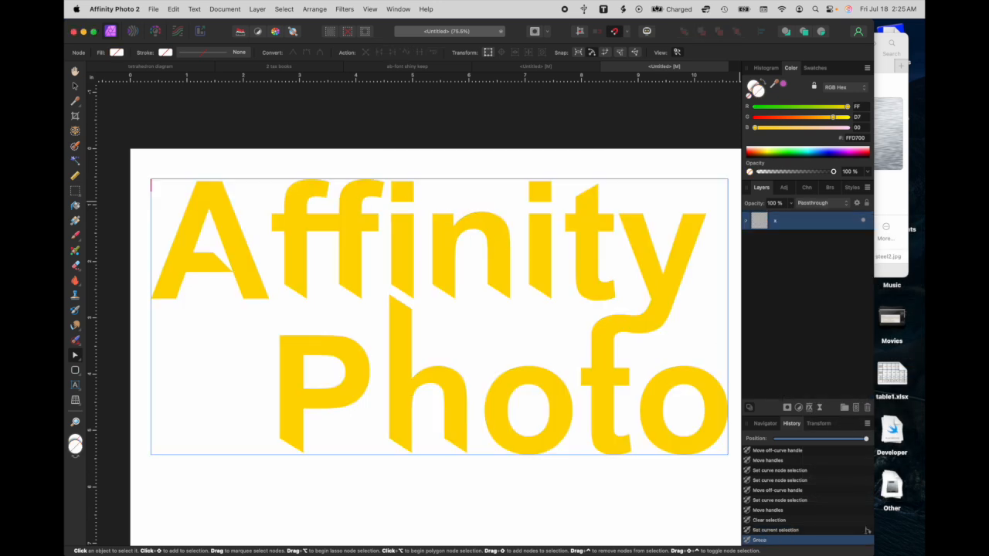
# - Rasterize the lettering group into a single pixel layer and duplicate that layer
pyautogui.rightClick(795, 224)
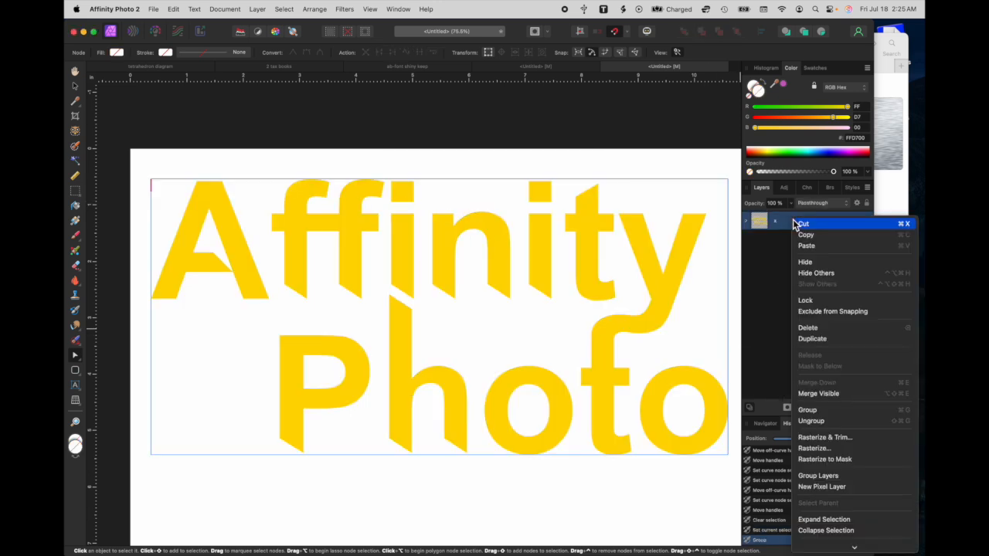
pyautogui.click(808, 449)
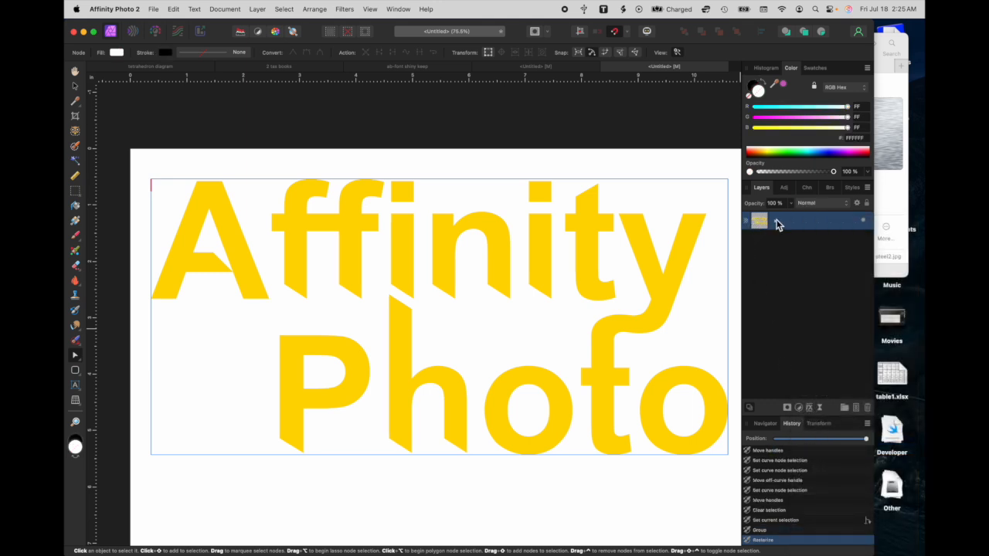
pyautogui.rightClick(830, 222)
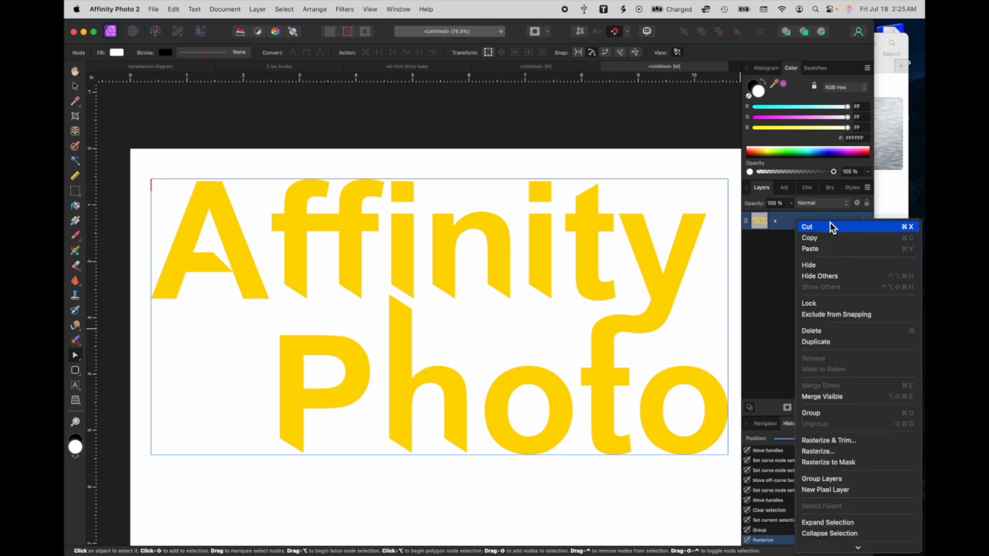
pyautogui.click(814, 342)
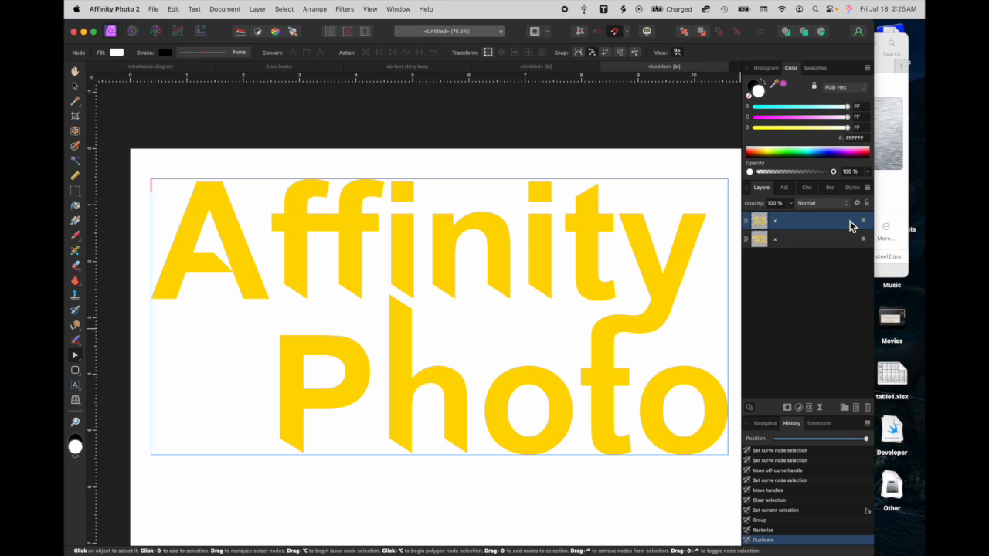
# - Add an Outline layer effect with Inside alignment to the duplicated lettering layer
pyautogui.click(808, 408)
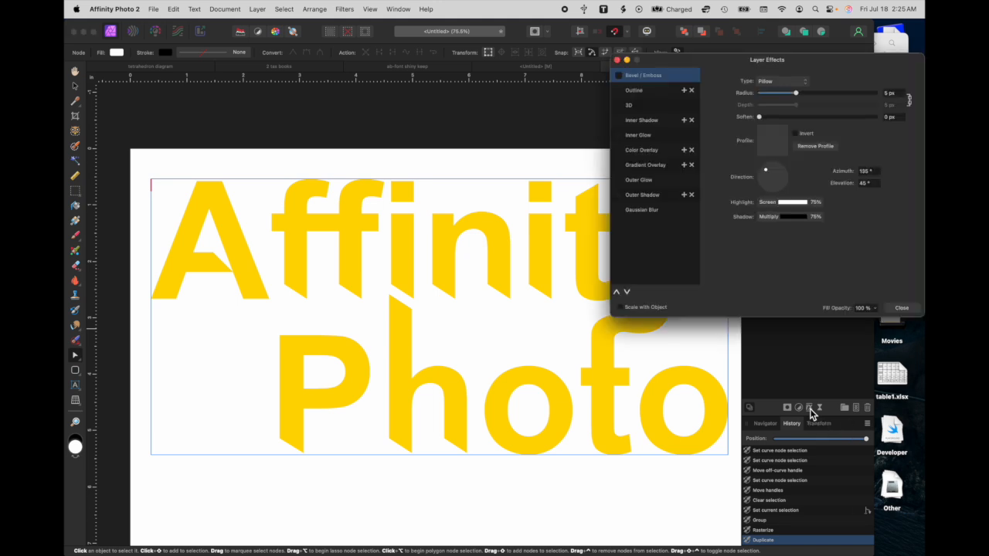
pyautogui.click(633, 92)
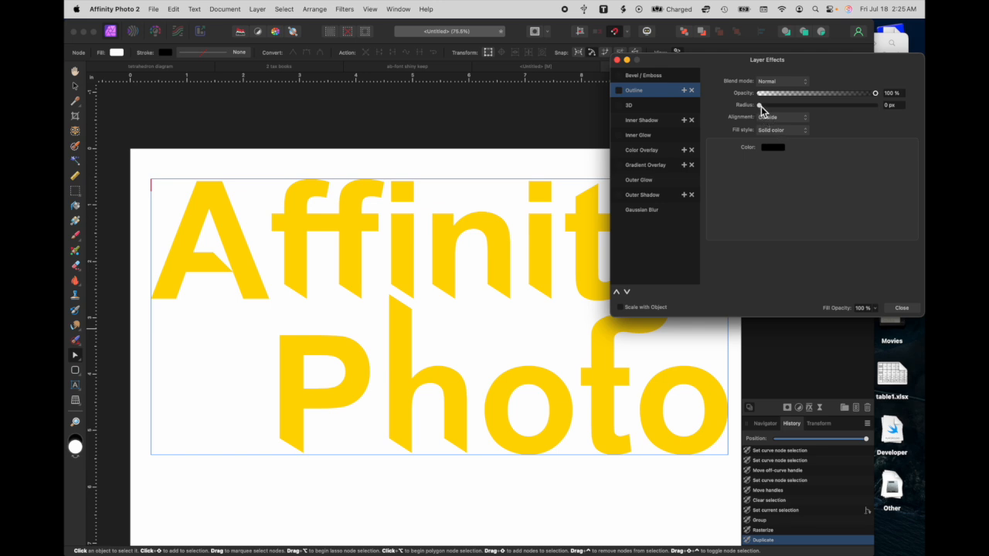
pyautogui.click(777, 117)
pyautogui.click(771, 138)
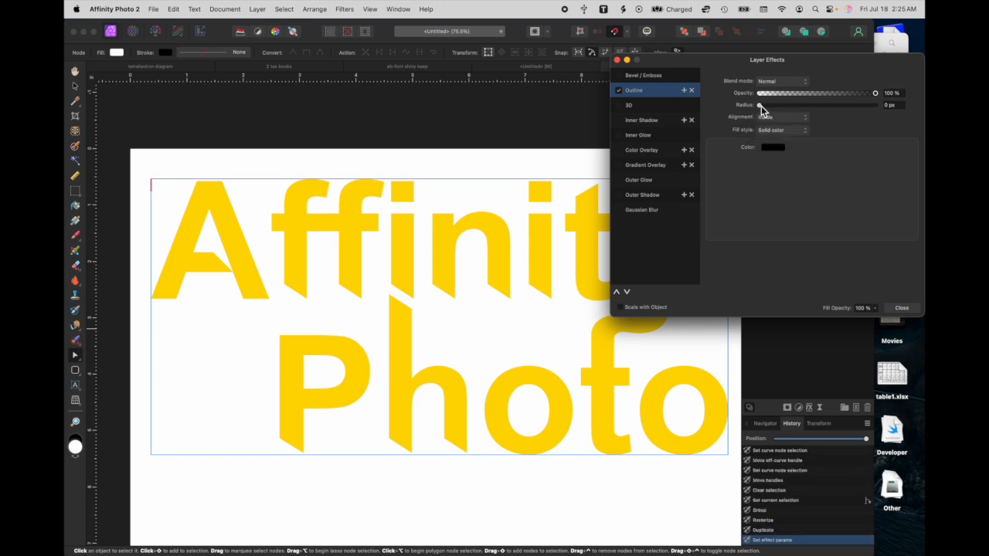
# - Set the outline effect's radius to 18 px and close the layer effects
pyautogui.moveTo(761, 105); pyautogui.dragTo(836, 108)
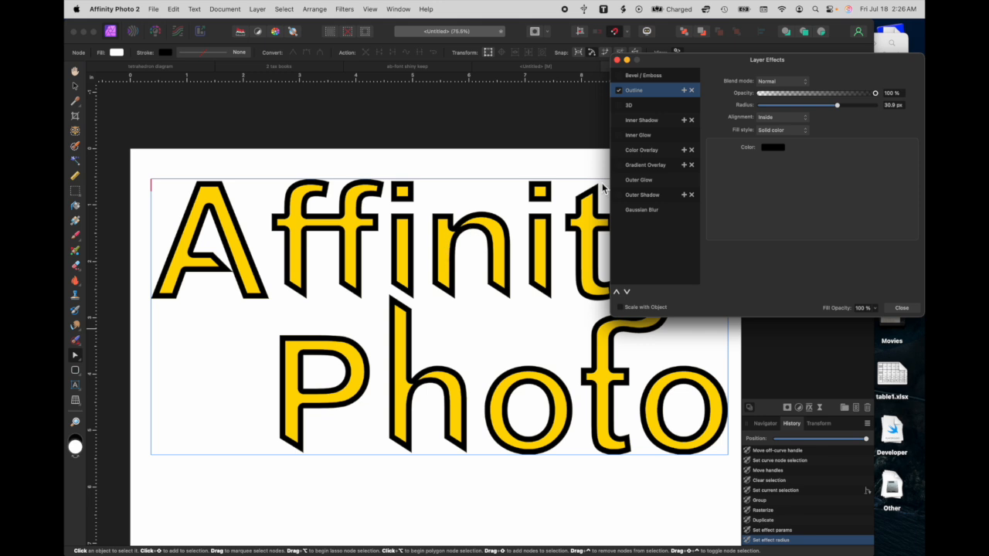
pyautogui.moveTo(839, 105); pyautogui.dragTo(822, 114)
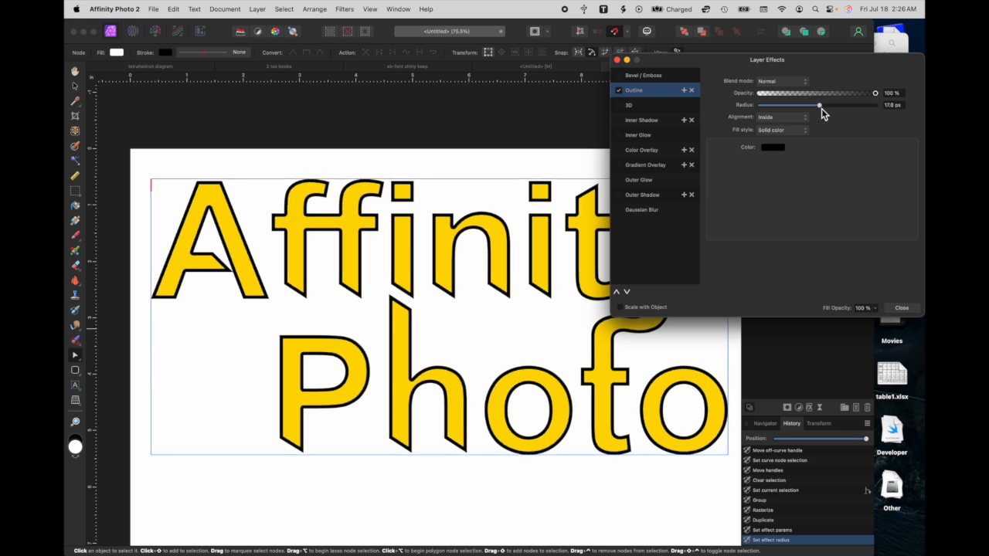
pyautogui.click(888, 105)
pyautogui.write('1')
pyautogui.press('Return')
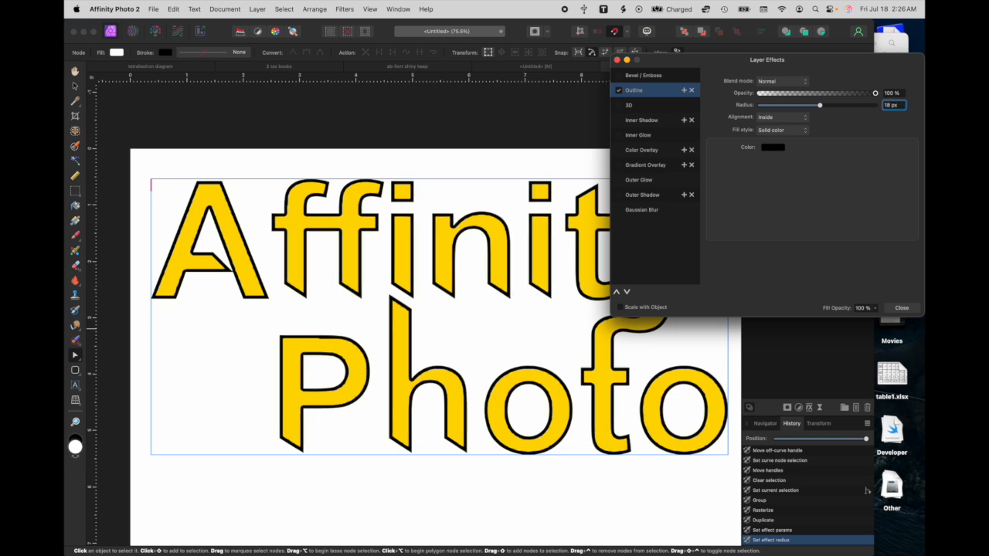
pyautogui.click(618, 60)
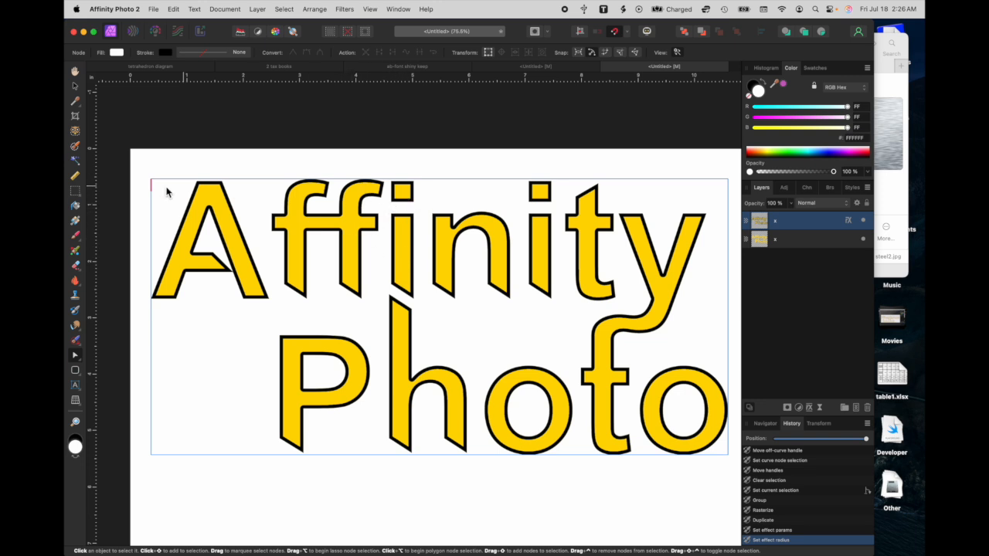
pyautogui.click(76, 164)
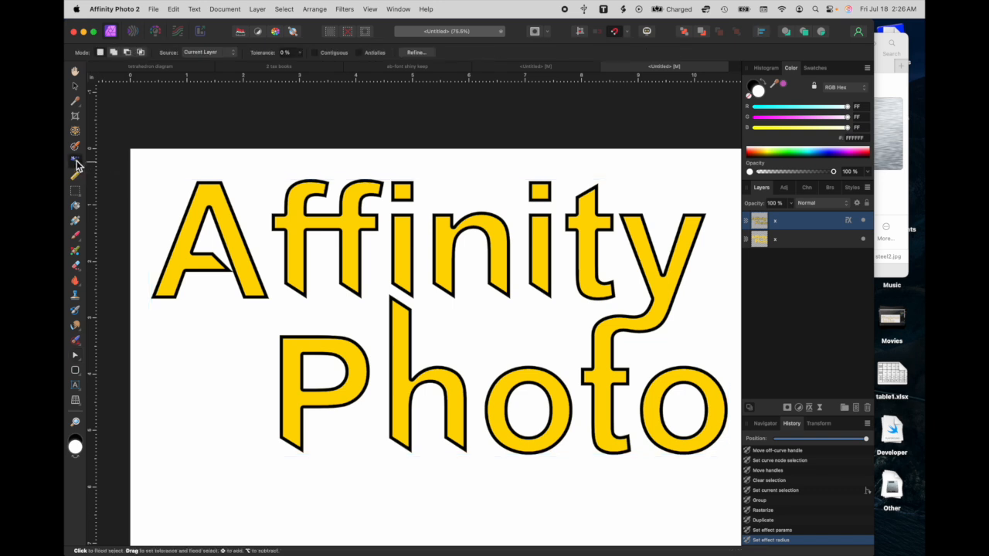
pyautogui.click(402, 253)
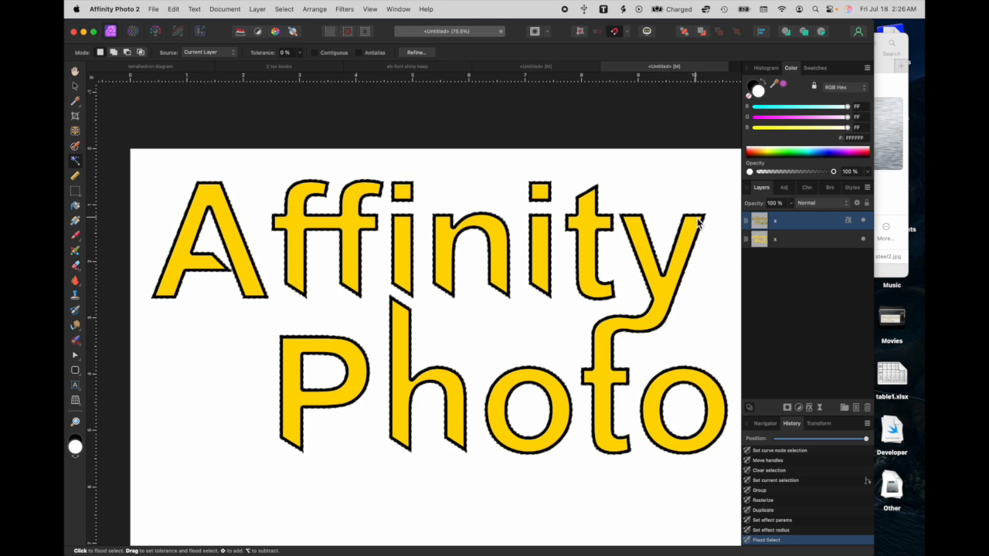
pyautogui.press('super+d')
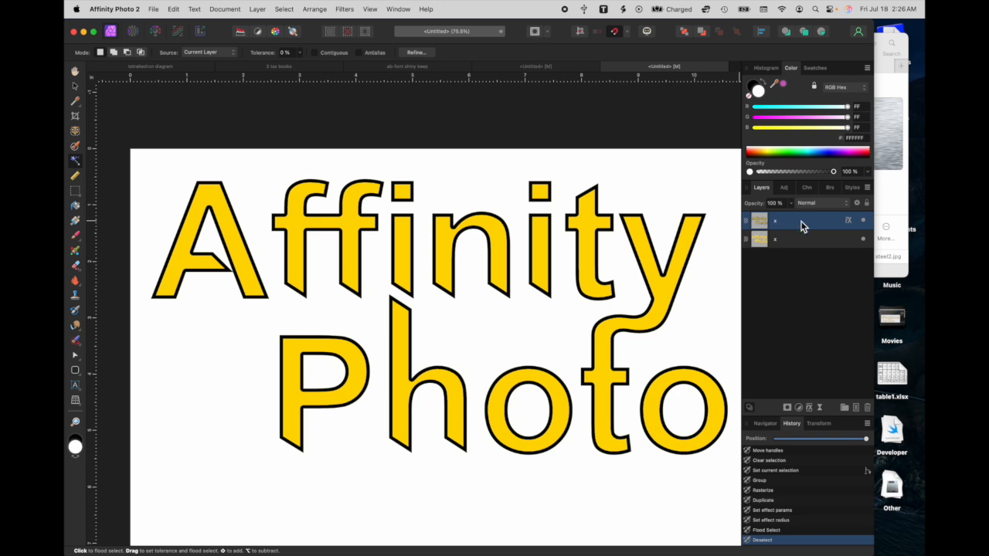
# - Rasterize the outlined lettering layer without preserving its layer effects
pyautogui.rightClick(802, 225)
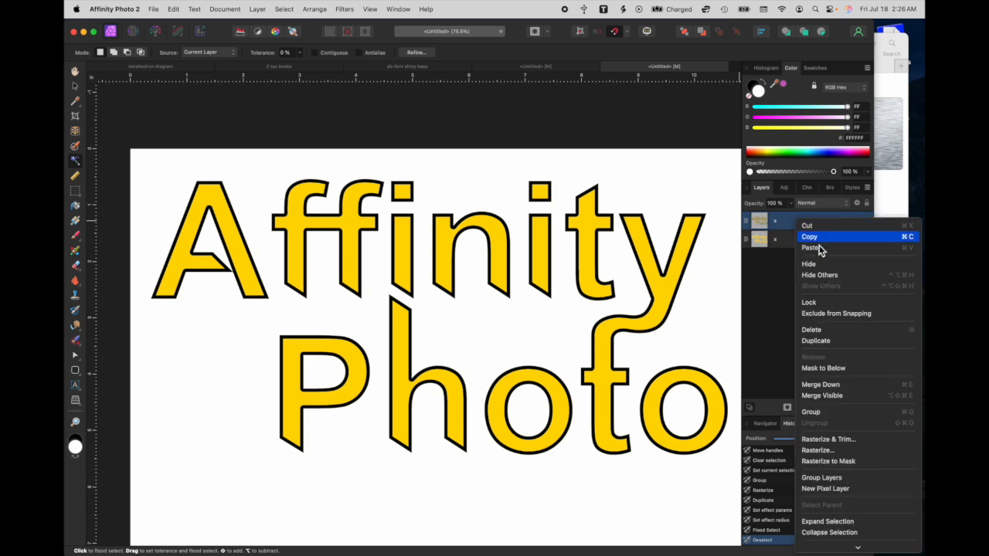
pyautogui.click(821, 452)
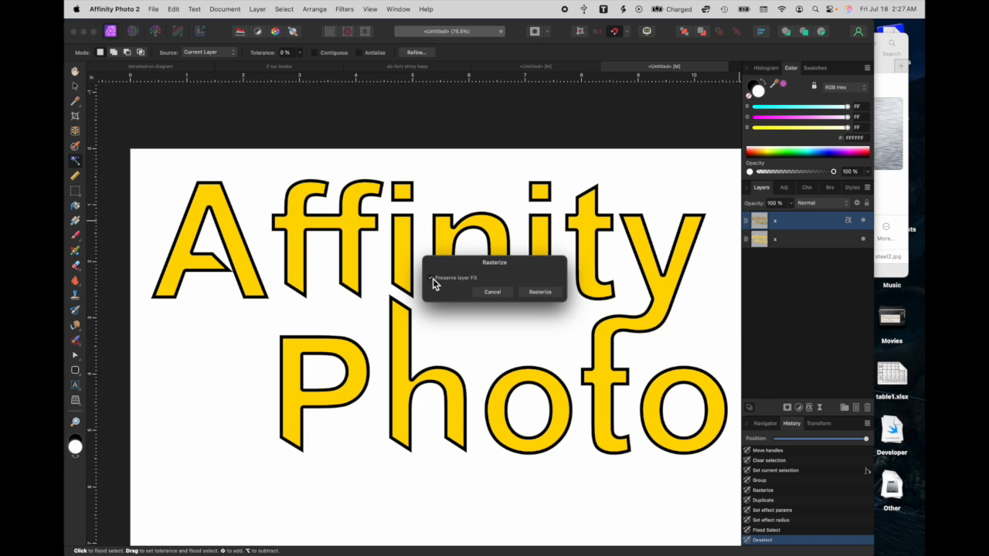
pyautogui.click(545, 295)
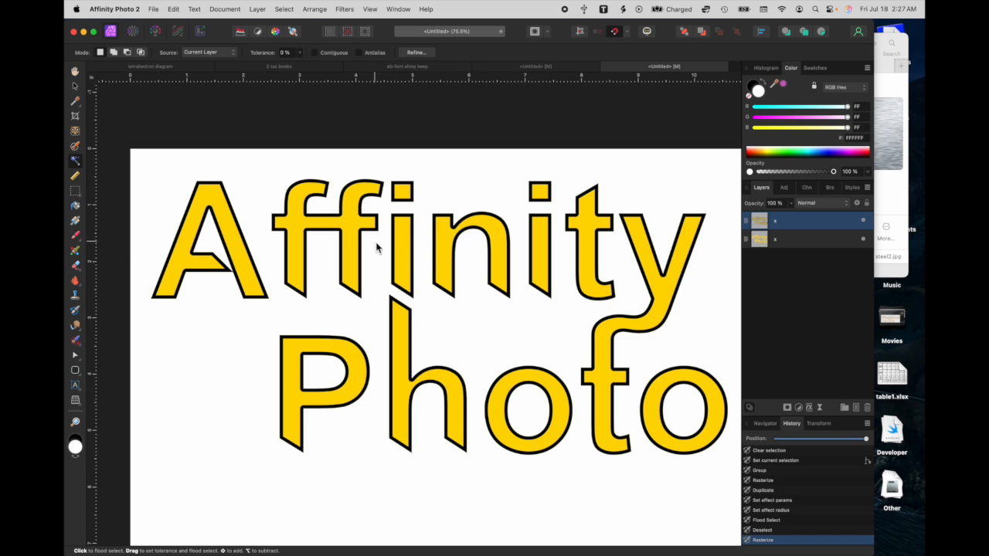
# - Flood Select the yellow faces inside the black outlines, add a mask from that selection, and delete the outlined layer
pyautogui.press('w')
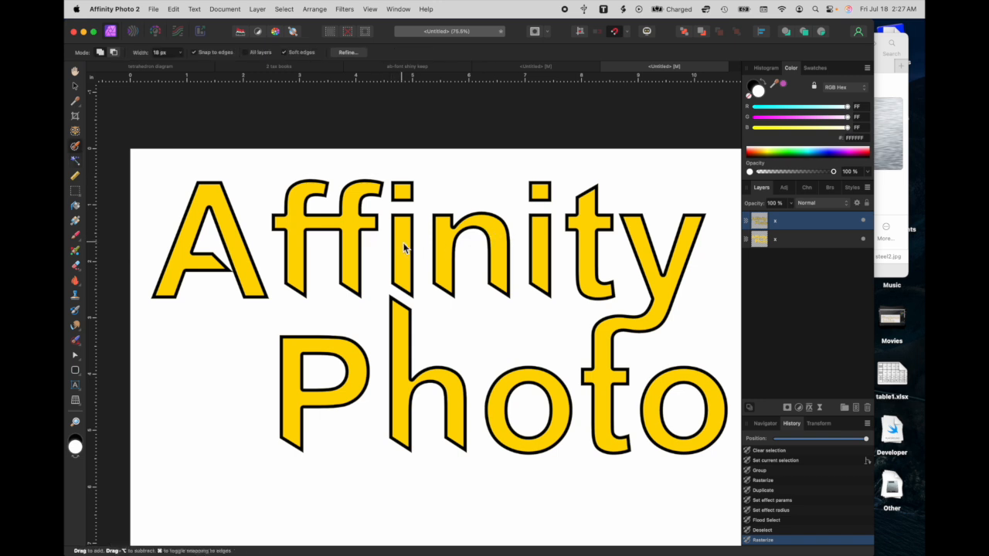
pyautogui.press('w')
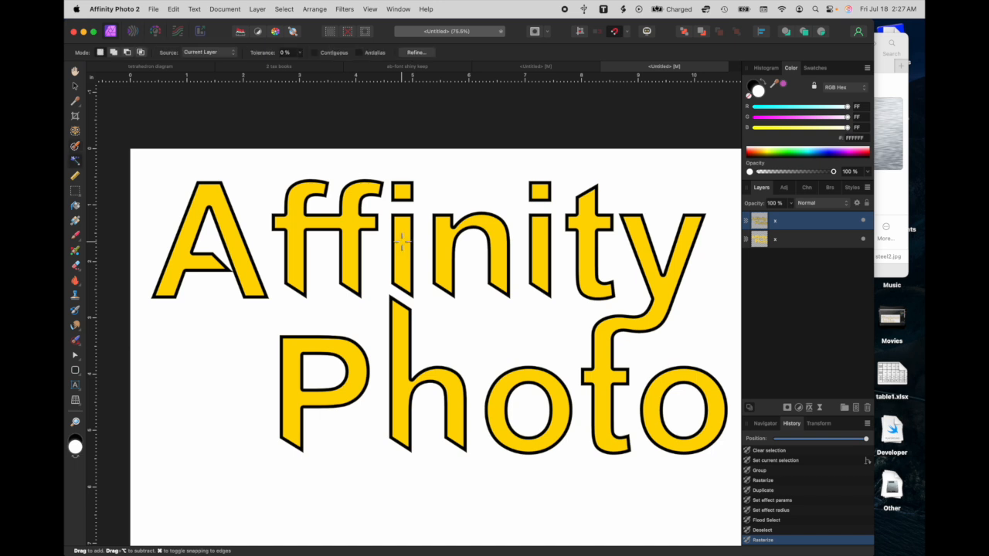
pyautogui.click(403, 245)
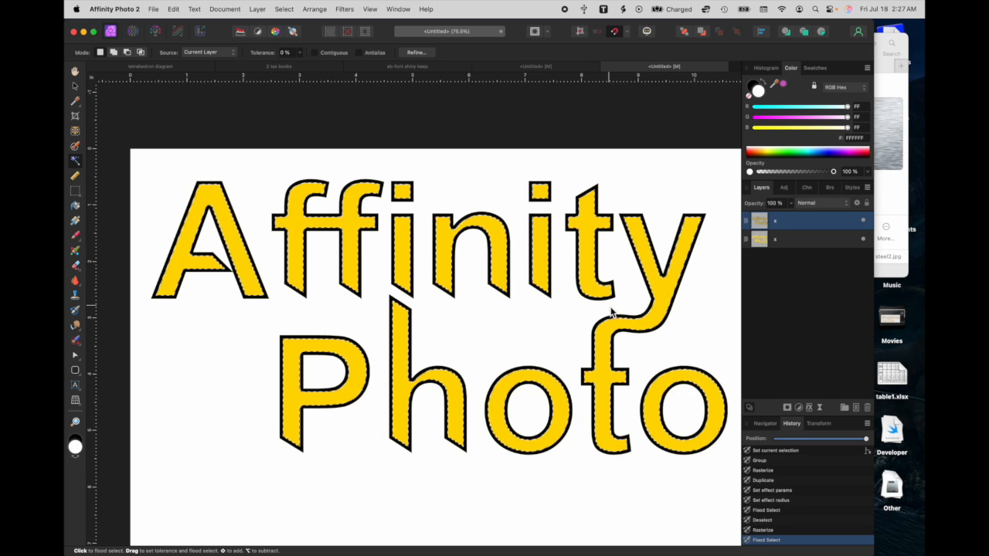
pyautogui.click(787, 408)
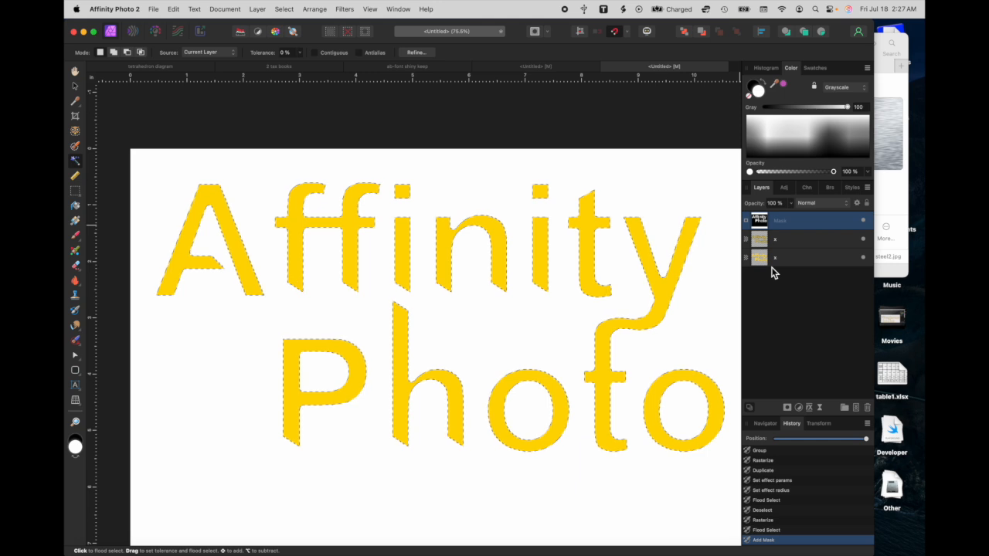
pyautogui.press('super+d')
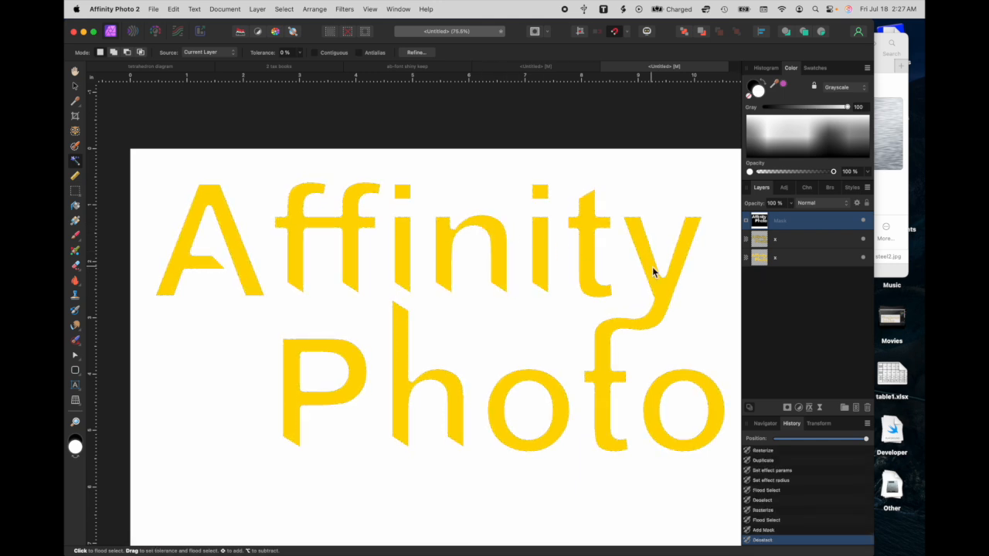
pyautogui.click(766, 243)
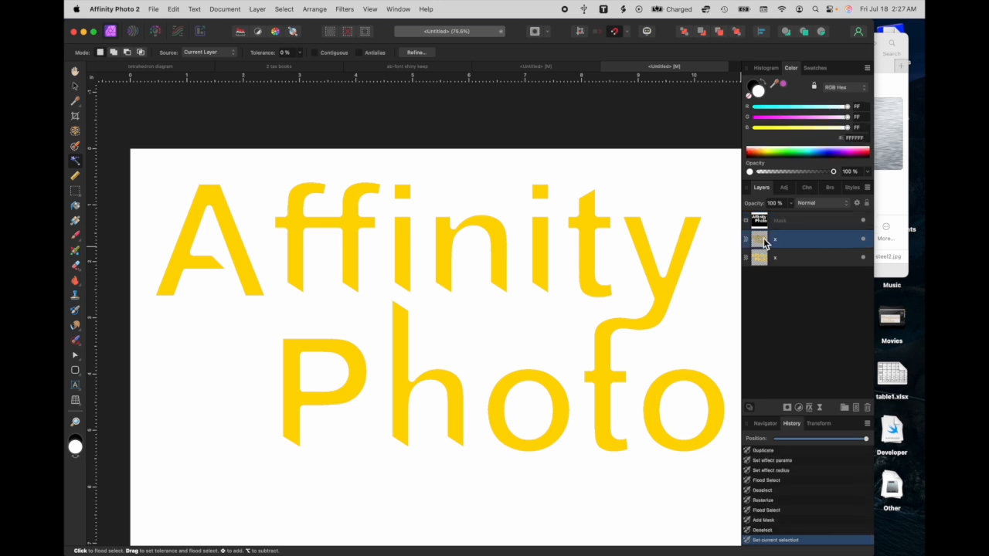
pyautogui.press('Delete')
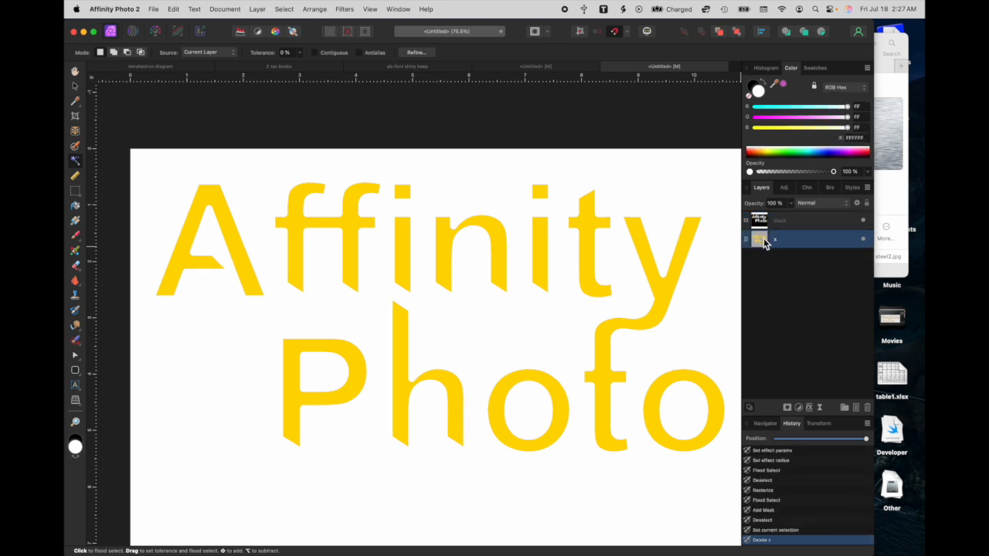
# - Switch to Finder, preview the background patterns folder, and place mottled pattern.jpg in the document
pyautogui.click(894, 186)
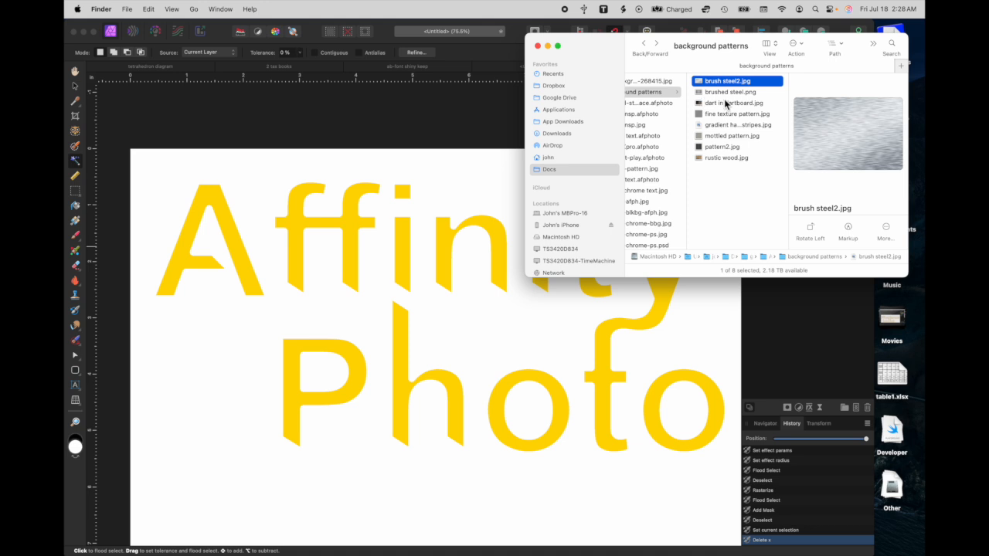
pyautogui.click(702, 93)
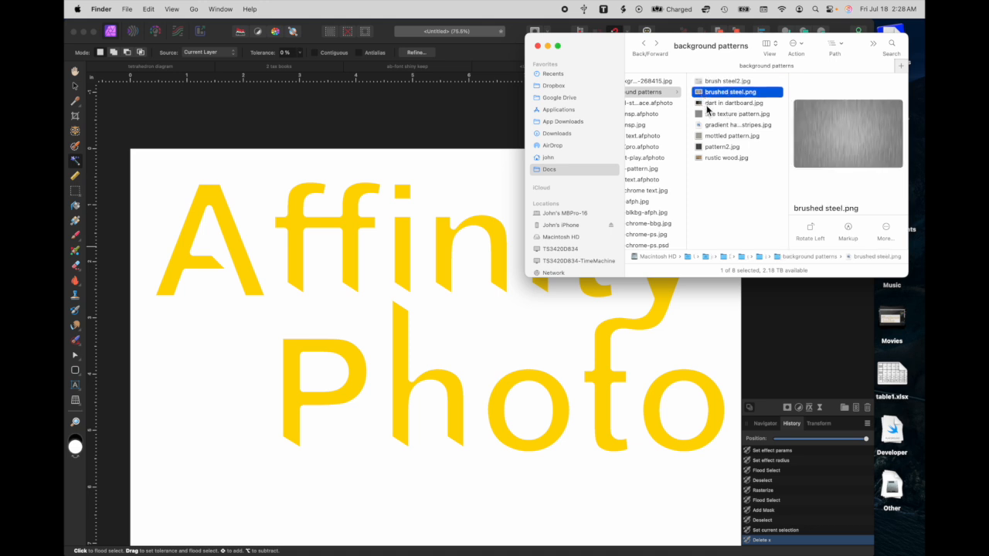
pyautogui.click(700, 116)
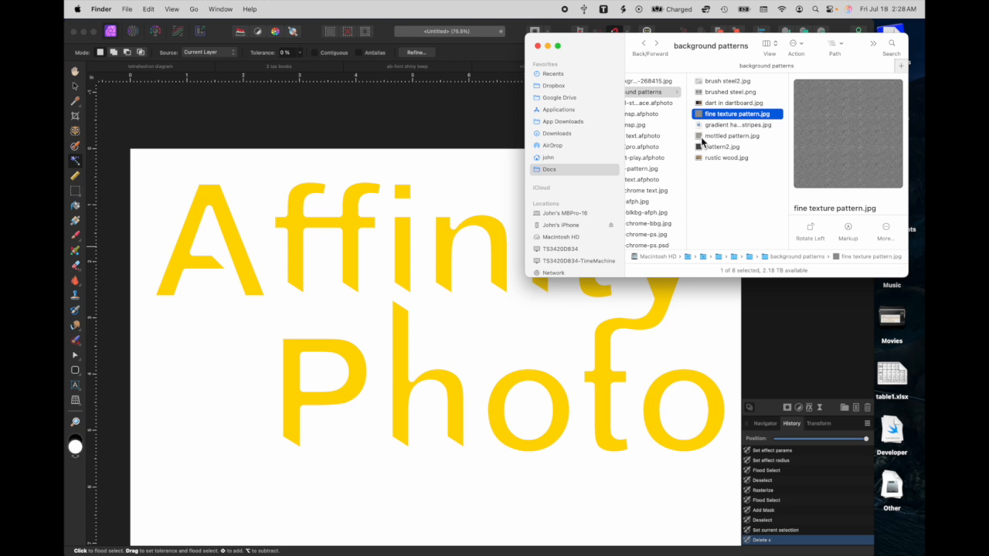
pyautogui.click(701, 148)
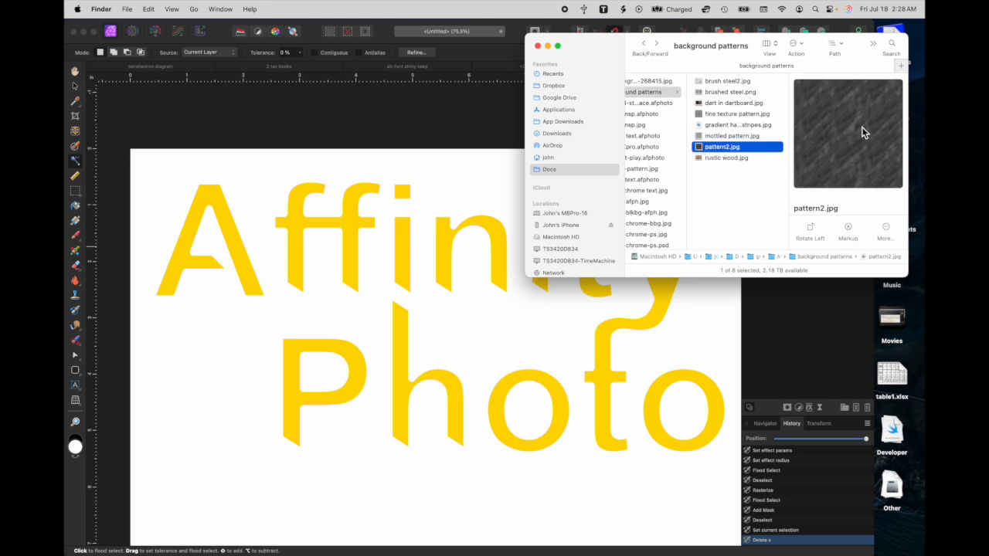
pyautogui.click(702, 136)
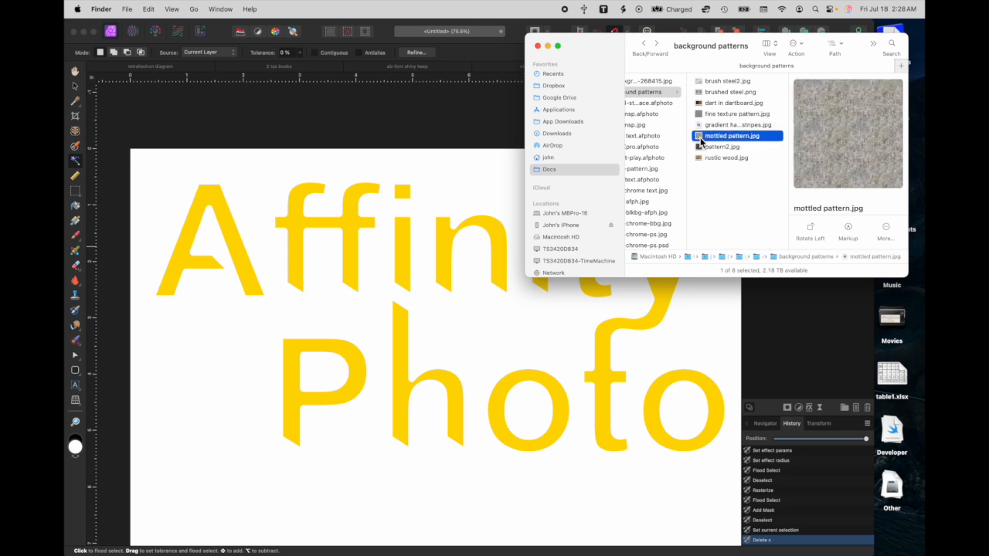
pyautogui.moveTo(702, 140); pyautogui.dragTo(465, 304)
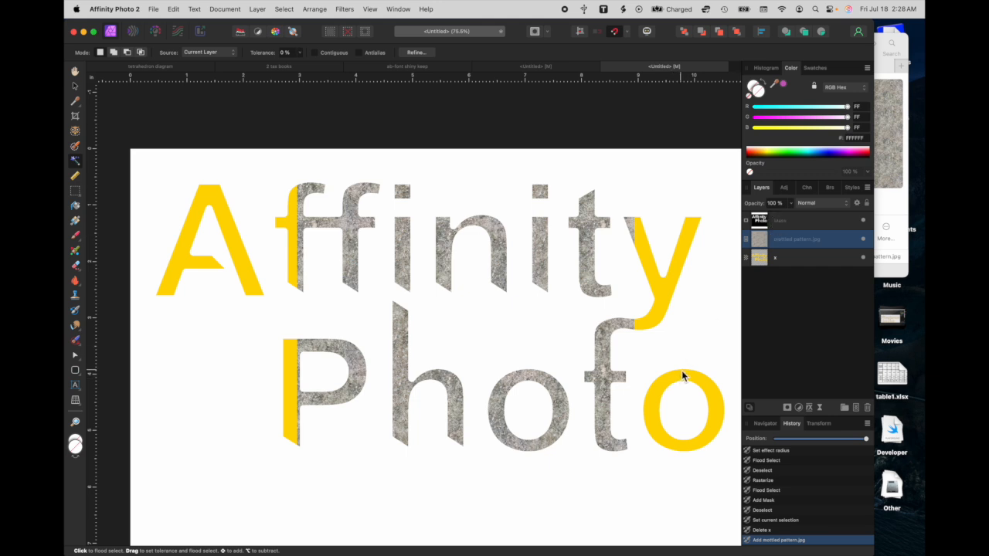
# - Move the mottled pattern image to the lettering's left edge and stretch it to cover all the letters
pyautogui.press('v')
pyautogui.moveTo(576, 461); pyautogui.dragTo(434, 502)
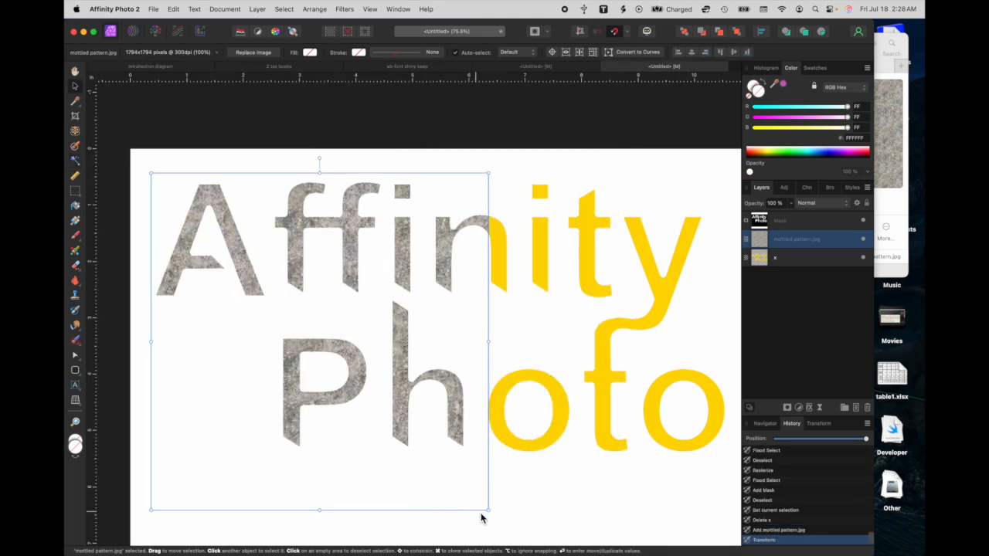
pyautogui.moveTo(489, 515); pyautogui.dragTo(636, 477)
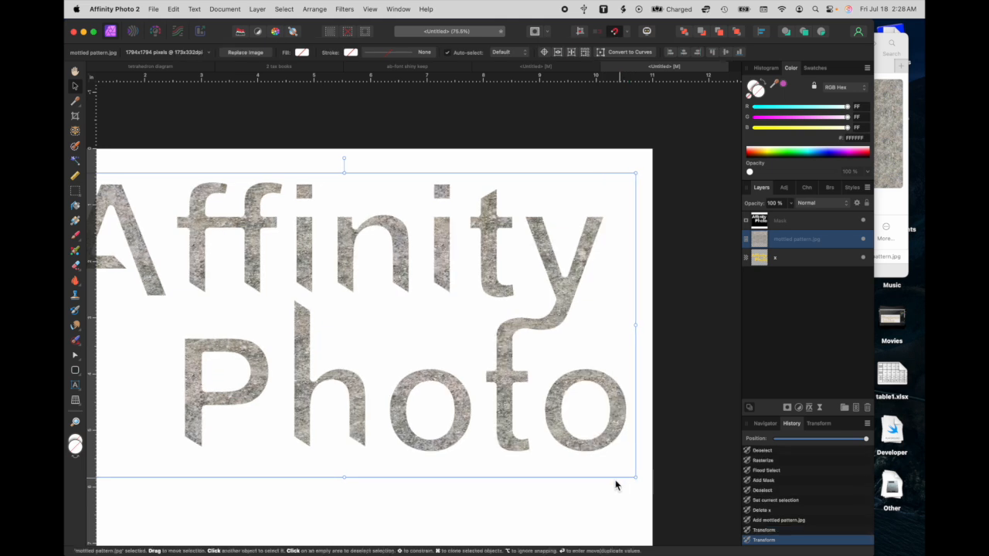
pyautogui.hscroll(-5, 461, 456)
pyautogui.scroll(2, 461, 457)
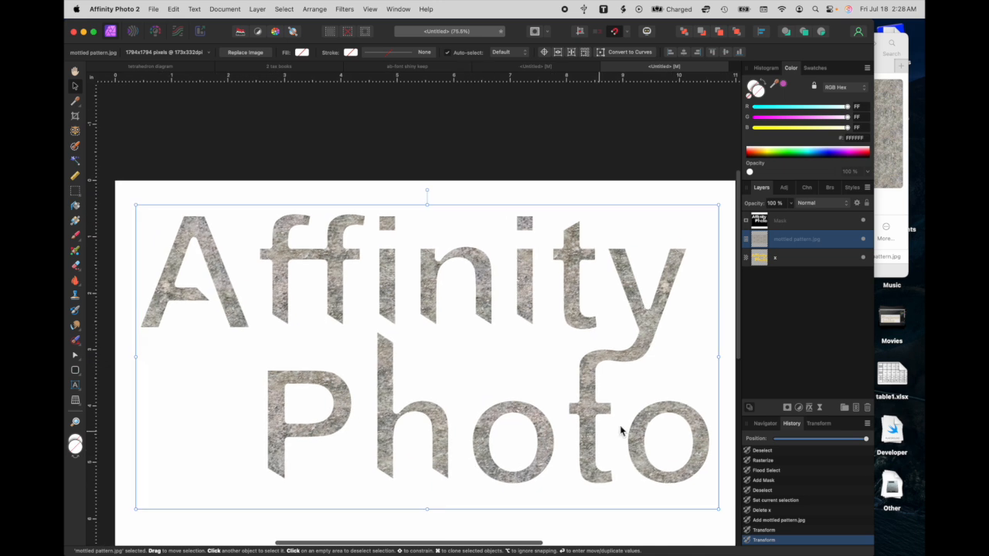
# - Group the mask and the mottled pattern layer under the name face group
pyautogui.keyDown('shift'); pyautogui.click(798, 224); pyautogui.keyUp('shift')
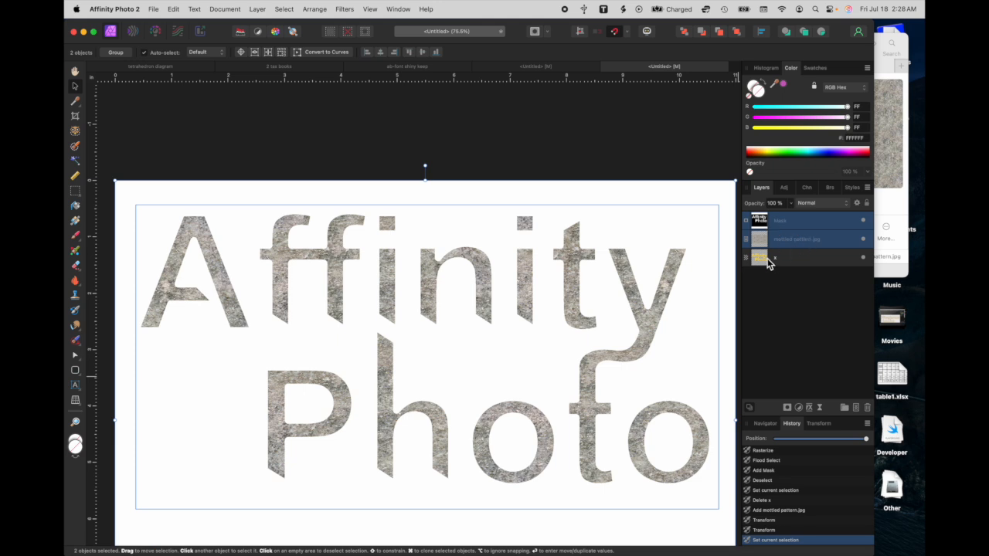
pyautogui.rightClick(800, 221)
pyautogui.click(815, 374)
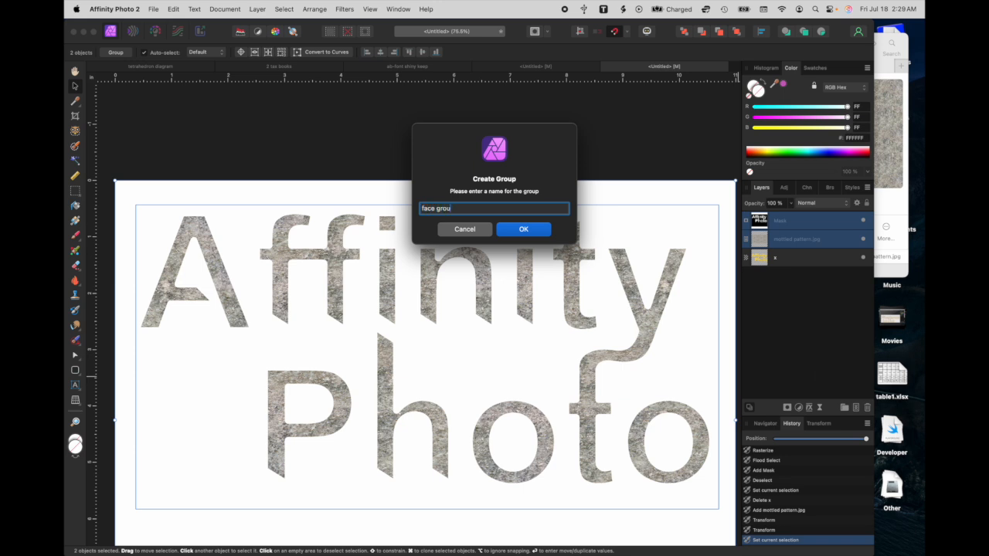
pyautogui.press('Return')
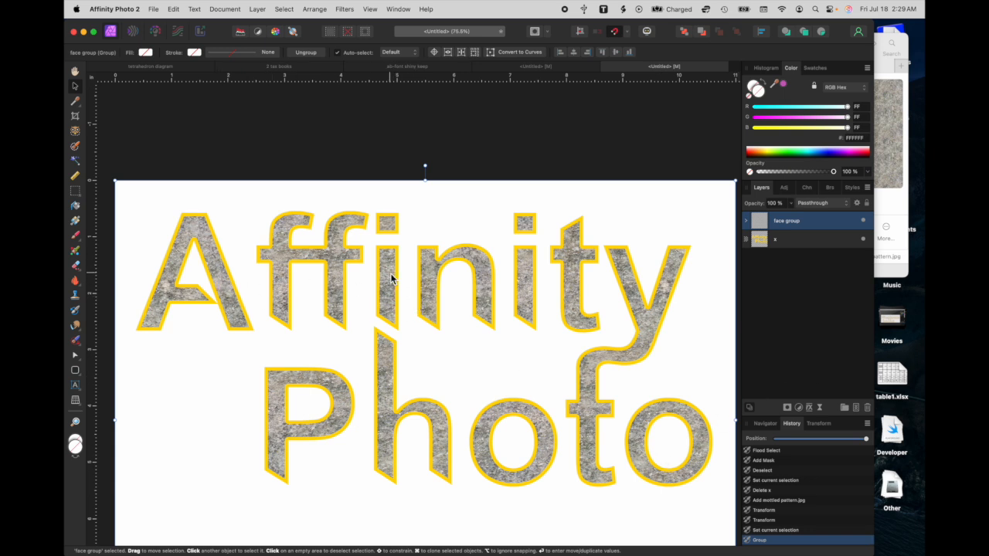
# - Add a Recolor adjustment directly above the mottled pattern inside the face group
pyautogui.click(746, 222)
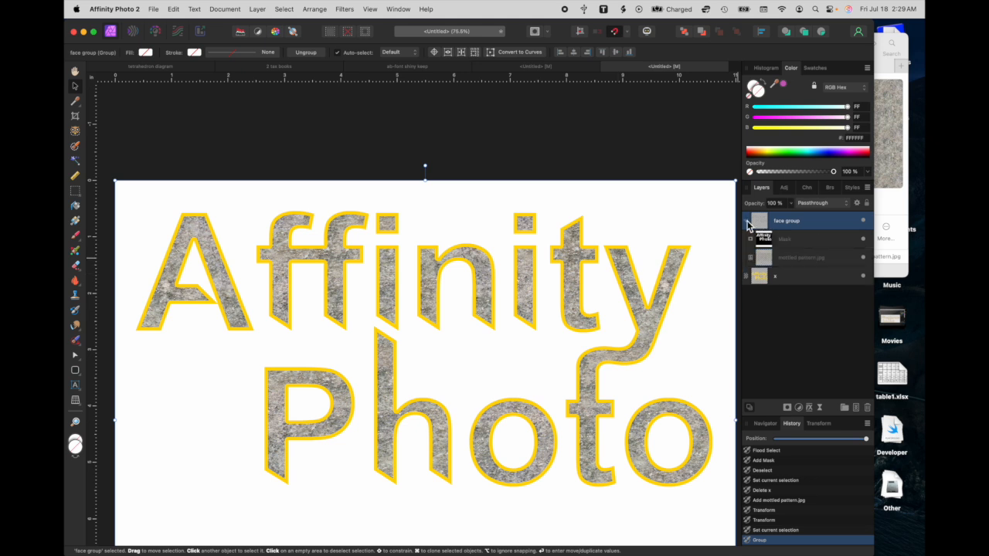
pyautogui.click(767, 260)
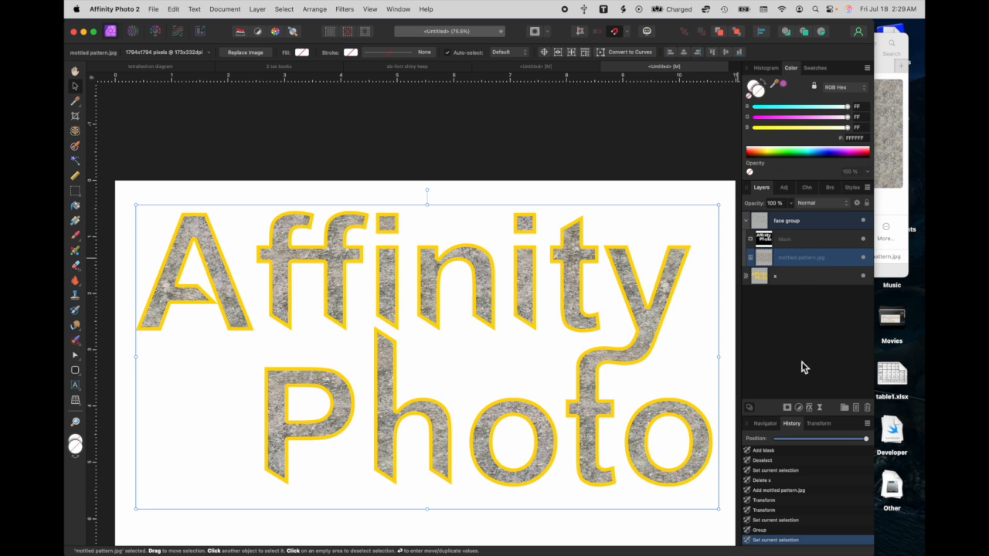
pyautogui.click(798, 407)
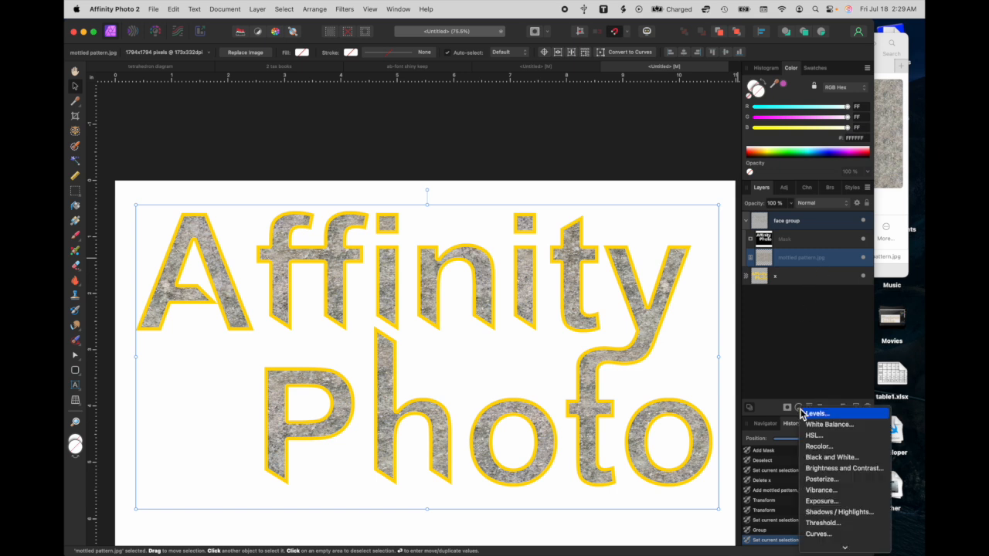
pyautogui.click(820, 447)
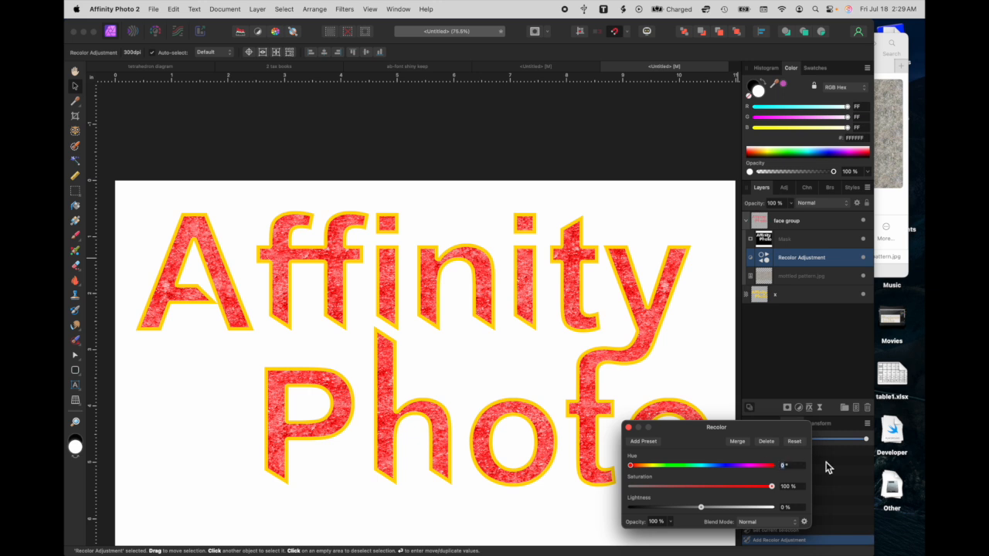
# - Set the Recolor adjustment's hue to 51°, fine-tune its lightness and saturation, and close its settings
pyautogui.write('51')
pyautogui.press('Return')
pyautogui.scroll(-5, 647, 368)
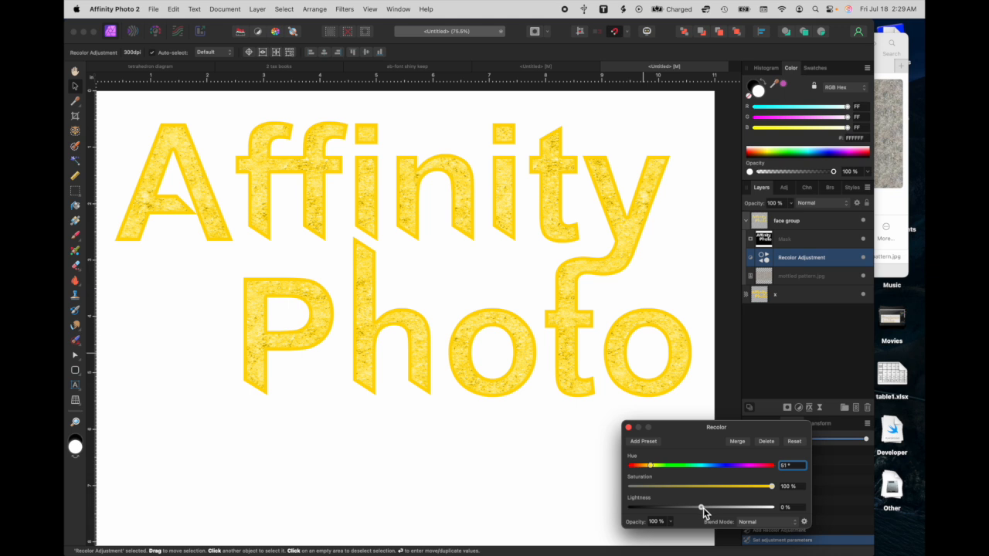
pyautogui.moveTo(703, 508)
pyautogui.mouseDown()
pyautogui.moveTo(734, 509)
pyautogui.moveTo(699, 510)
pyautogui.mouseUp()
pyautogui.moveTo(774, 485)
pyautogui.mouseDown()
pyautogui.moveTo(748, 490)
pyautogui.moveTo(788, 482)
pyautogui.mouseUp()
pyautogui.moveTo(697, 508); pyautogui.dragTo(703, 508)
pyautogui.click(628, 427)
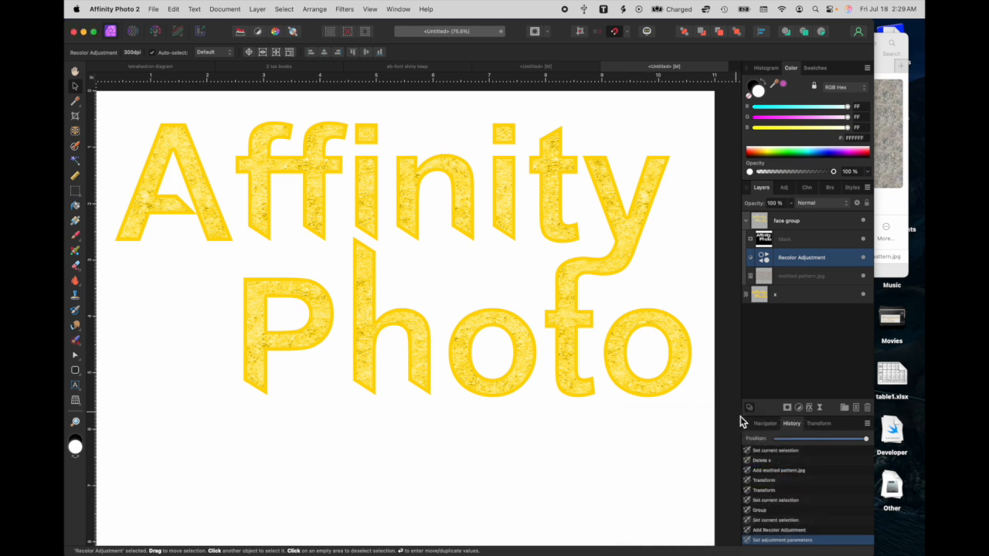
# - Add a Curves adjustment above the Recolor adjustment, brighten it with points at about (0.722, 0.95) and (0.302, 0.451), and close its settings
pyautogui.click(799, 408)
pyautogui.click(818, 535)
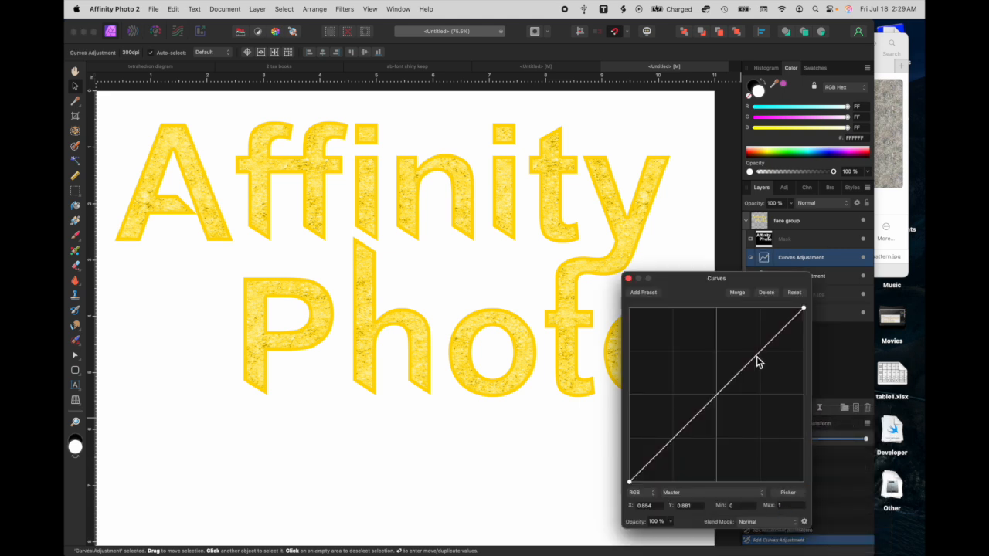
pyautogui.moveTo(757, 361); pyautogui.dragTo(755, 319)
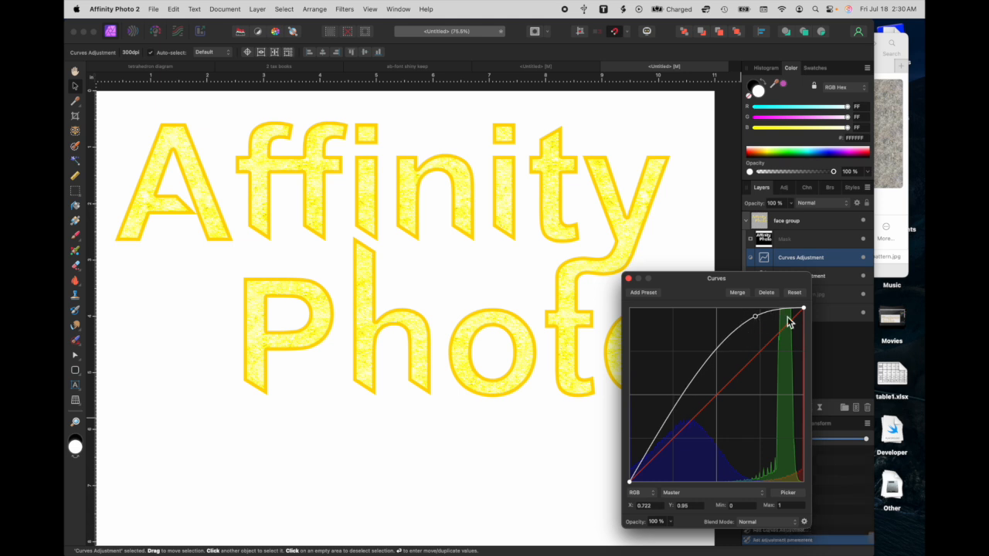
pyautogui.click(682, 403)
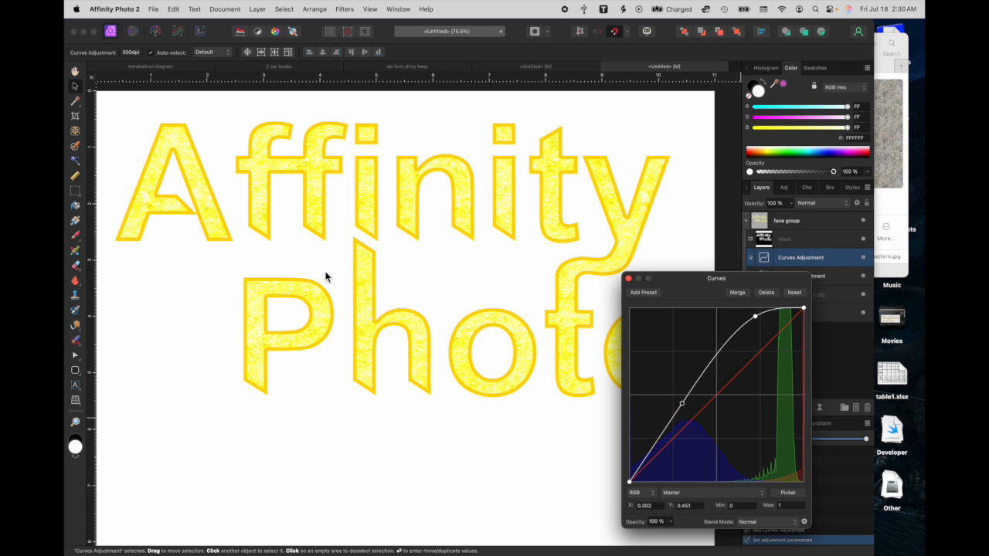
pyautogui.scroll(5, 325, 276)
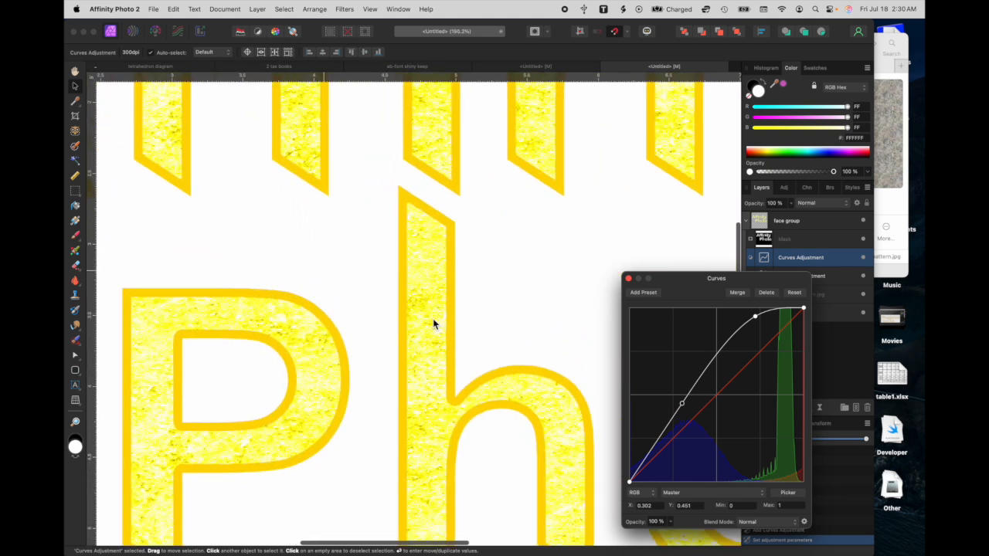
pyautogui.scroll(-3, 433, 319)
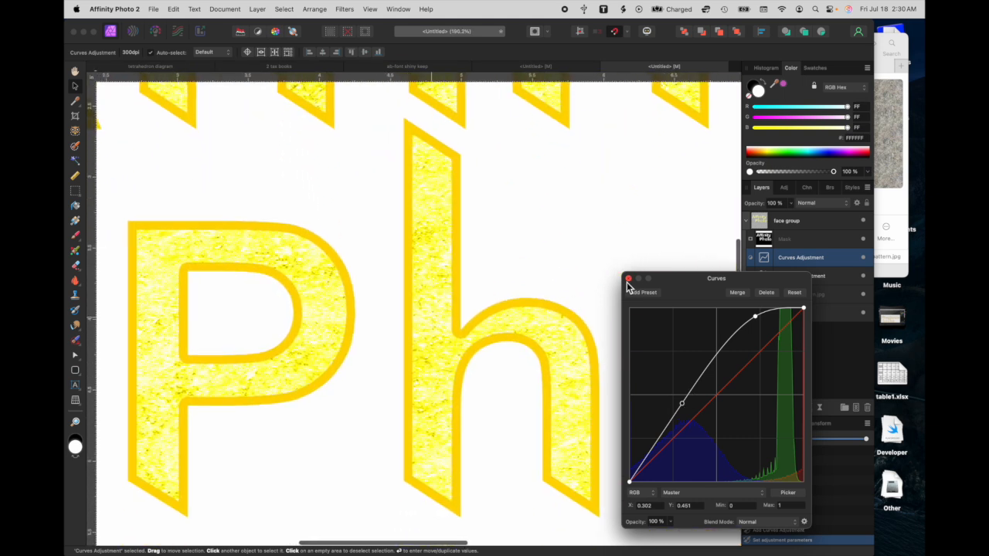
pyautogui.click(628, 279)
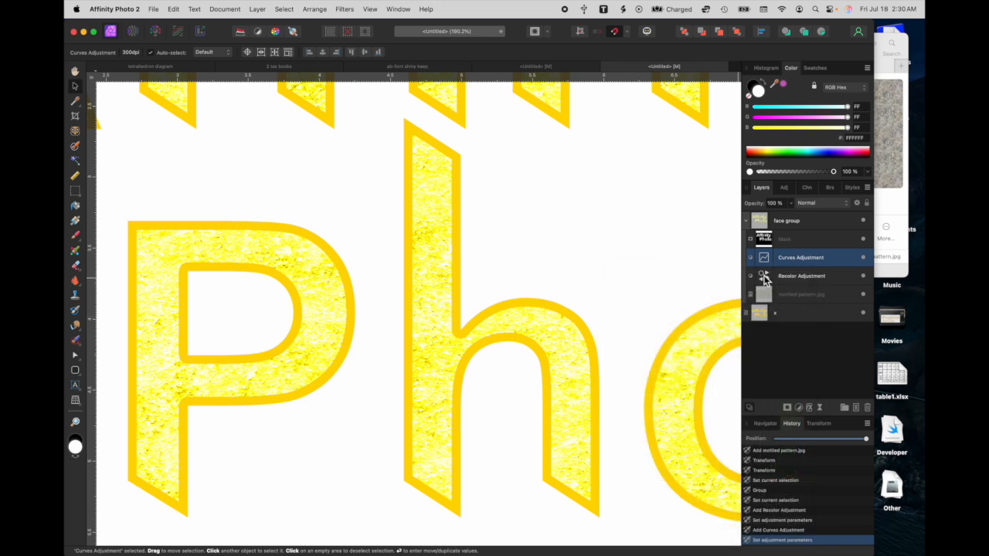
# - Reopen the Recolor adjustment, reduce its saturation to 75%, fine-tune its lightness to about 0%, and close its settings
pyautogui.doubleClick(765, 279)
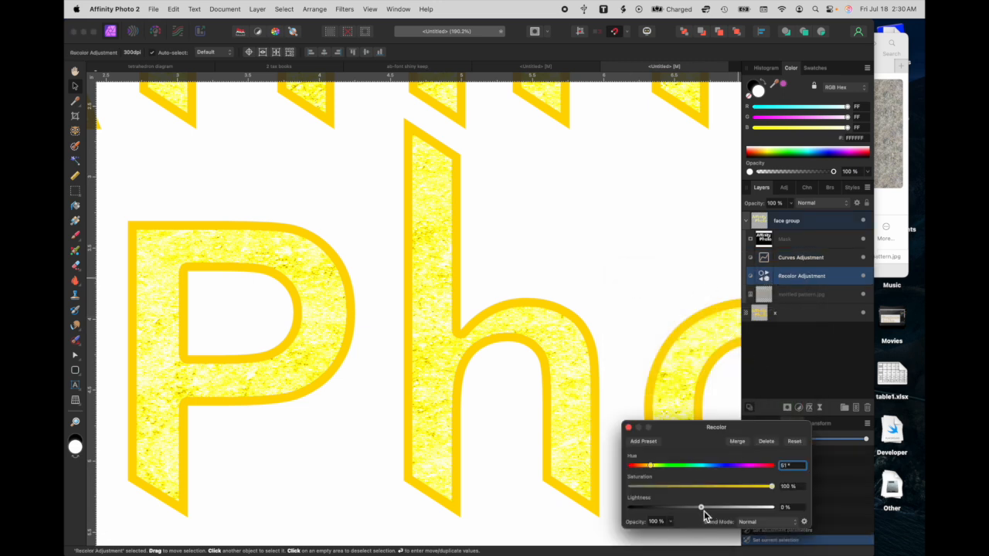
pyautogui.moveTo(702, 511); pyautogui.dragTo(692, 509)
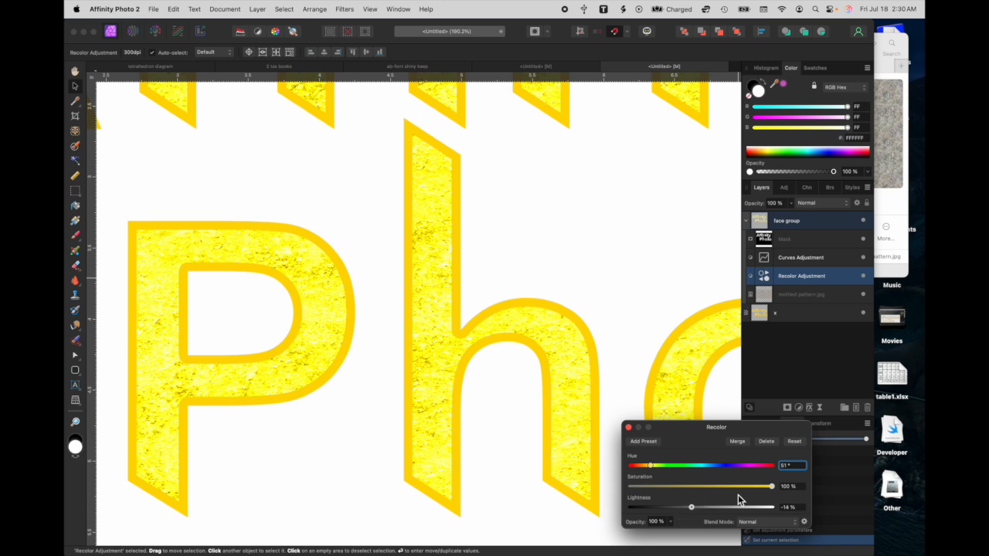
pyautogui.moveTo(771, 487); pyautogui.dragTo(704, 512)
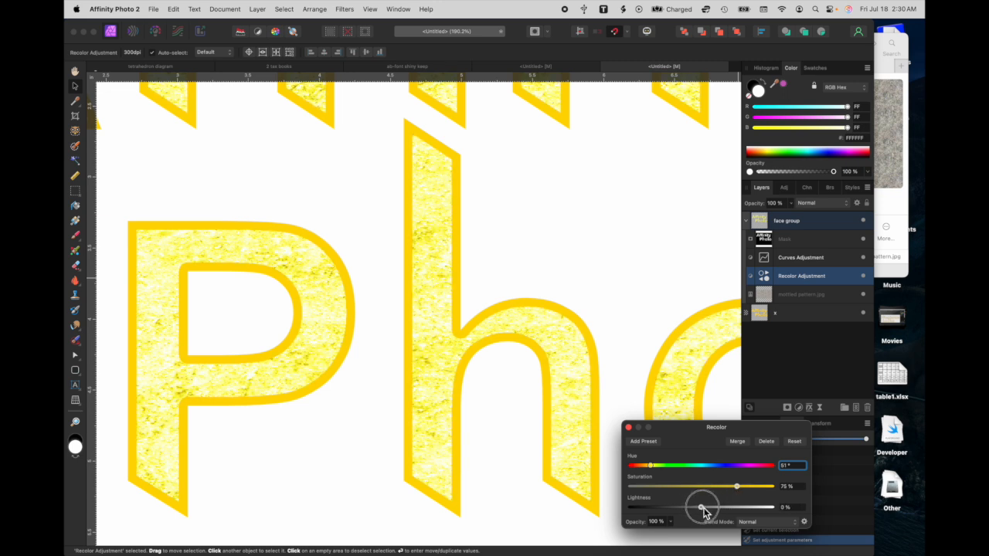
pyautogui.moveTo(703, 509); pyautogui.dragTo(705, 509)
pyautogui.click(630, 428)
pyautogui.scroll(-5, 504, 340)
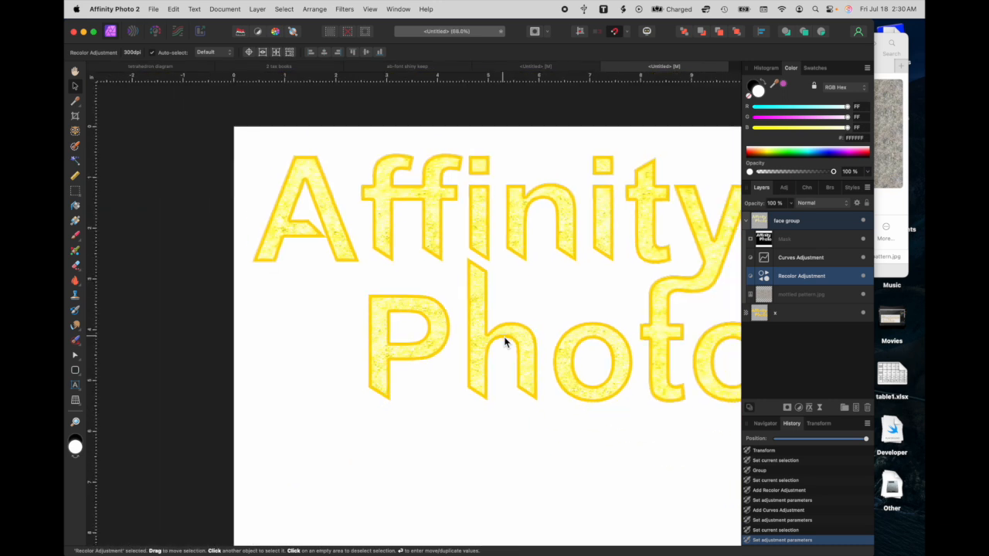
pyautogui.hscroll(3, 504, 339)
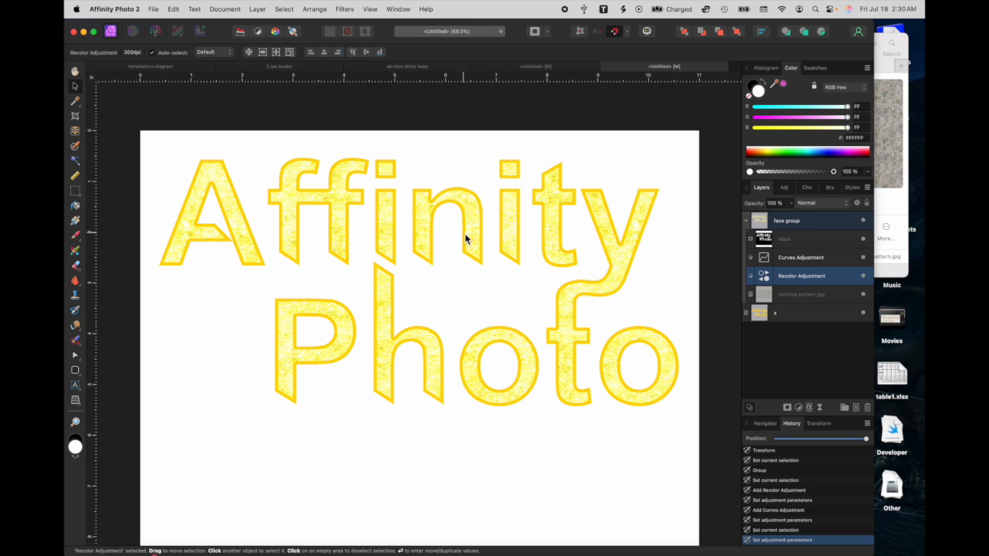
# - Place fine texture pattern.jpg from the Finder's background patterns folder over the lettering in the face group
pyautogui.click(898, 207)
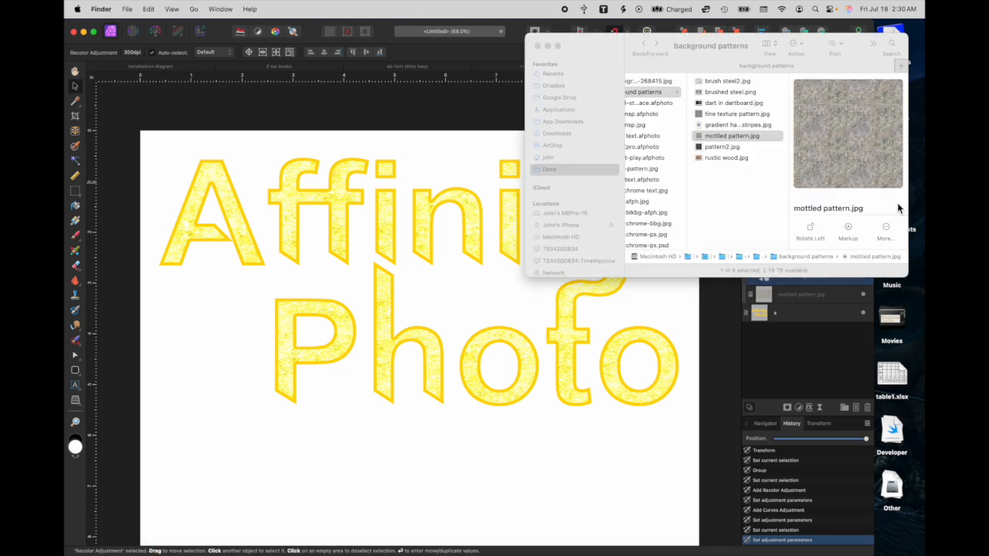
pyautogui.moveTo(701, 115); pyautogui.dragTo(445, 303)
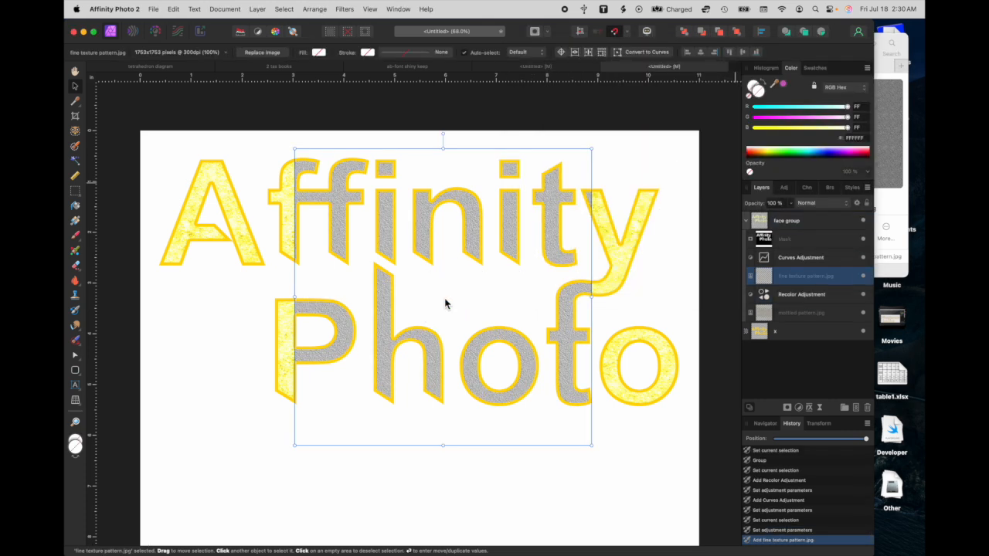
pyautogui.scroll(5, 417, 242)
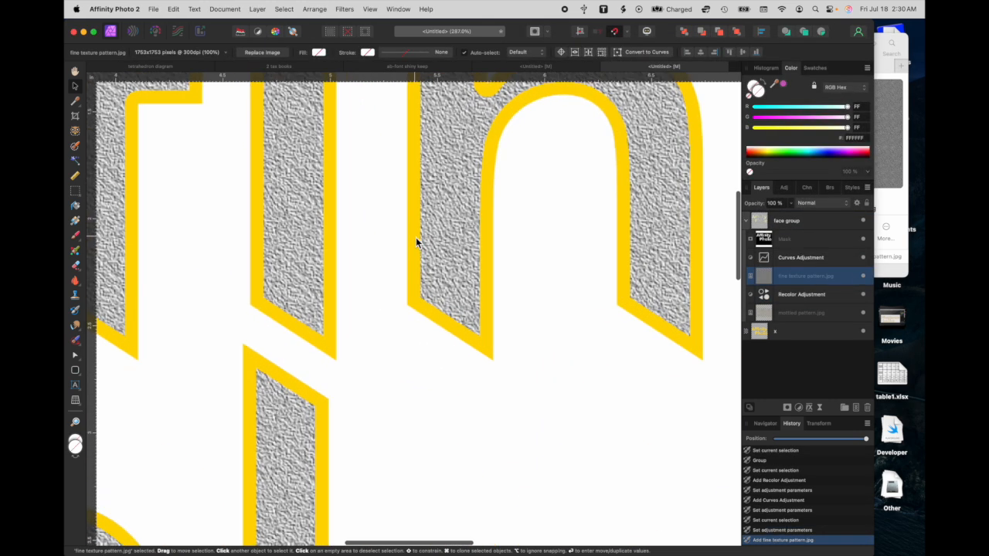
pyautogui.scroll(-5, 415, 238)
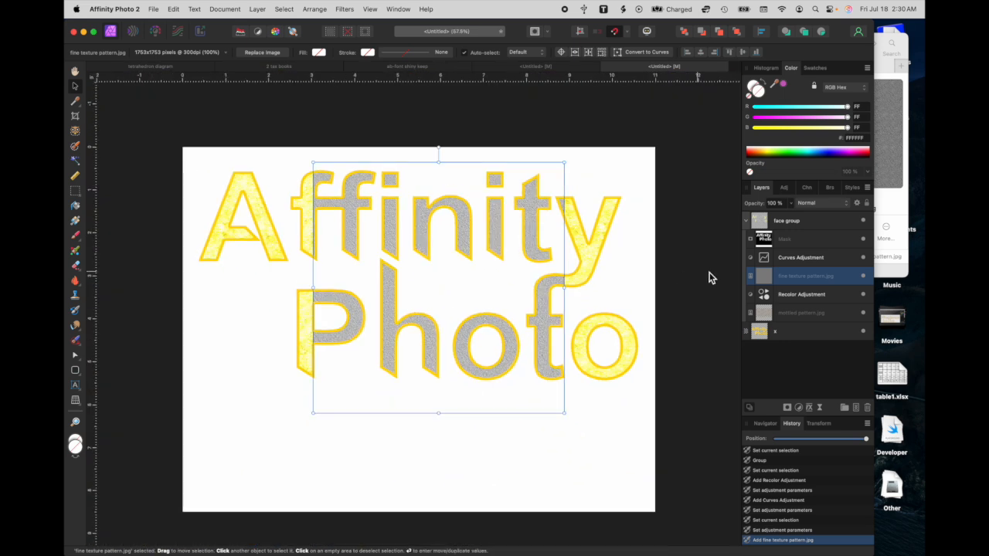
# - Try the fine texture pattern beneath the Recolor adjustment in the face group, and delete that pattern layer
pyautogui.moveTo(761, 281); pyautogui.dragTo(766, 309)
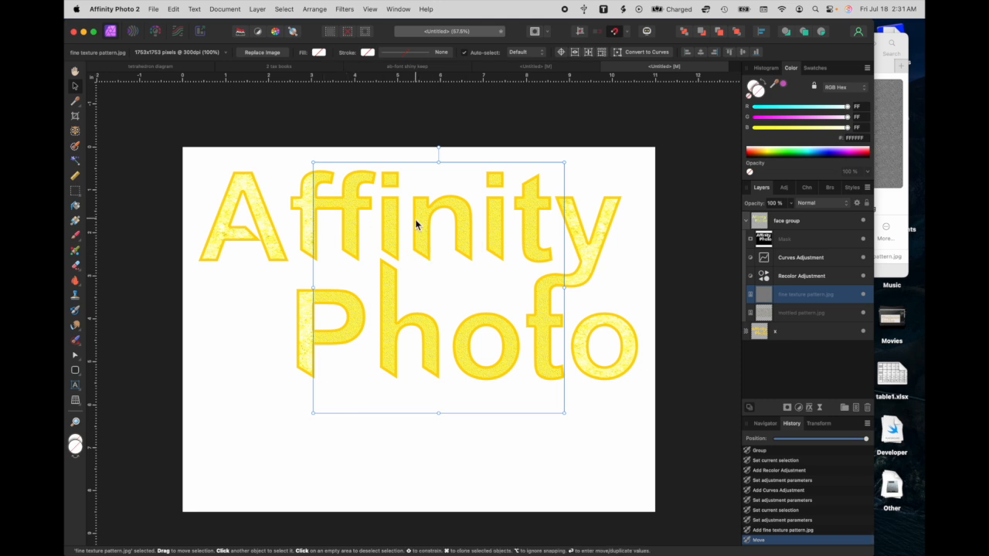
pyautogui.click(763, 301)
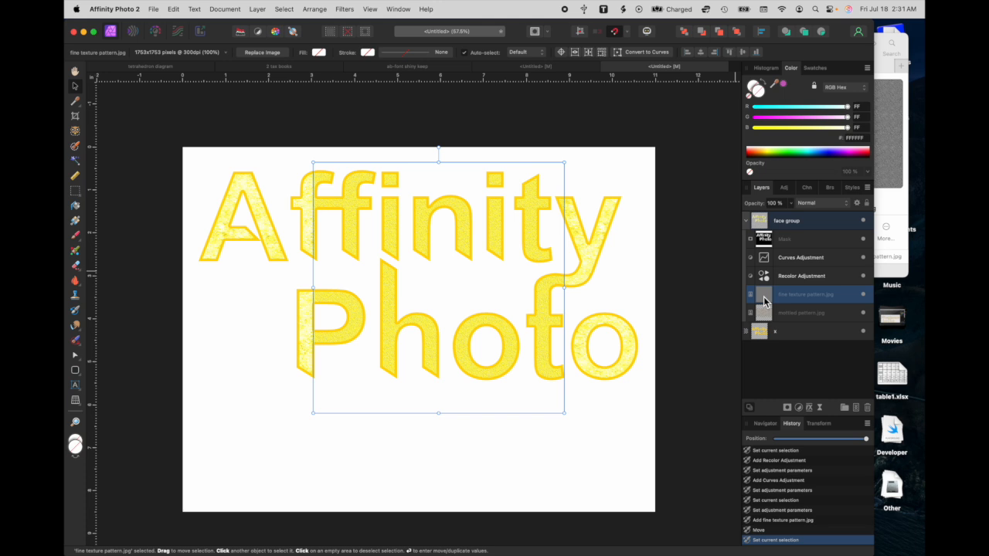
pyautogui.press('Delete')
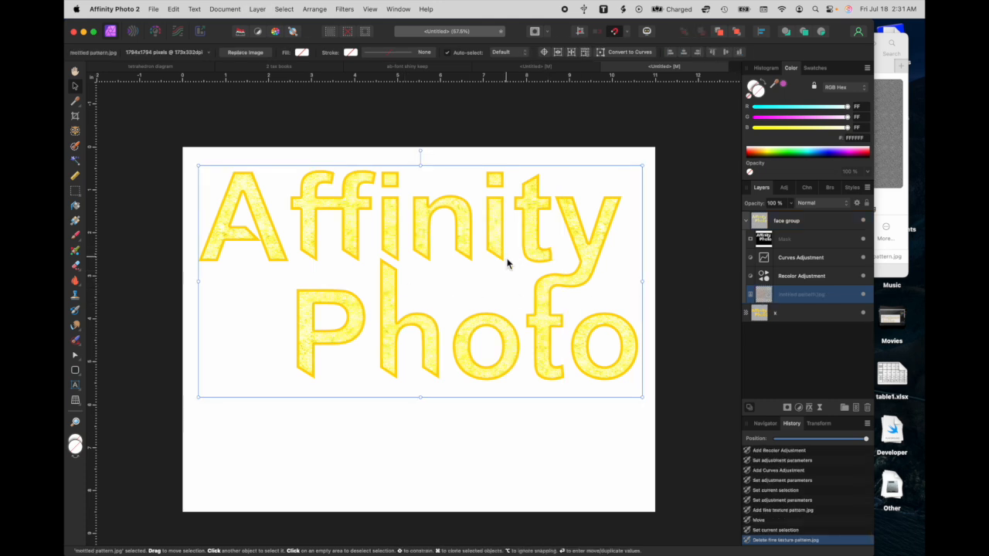
# - Open the layer effects of the border layer x and enable Bevel / Emboss on it
pyautogui.click(762, 315)
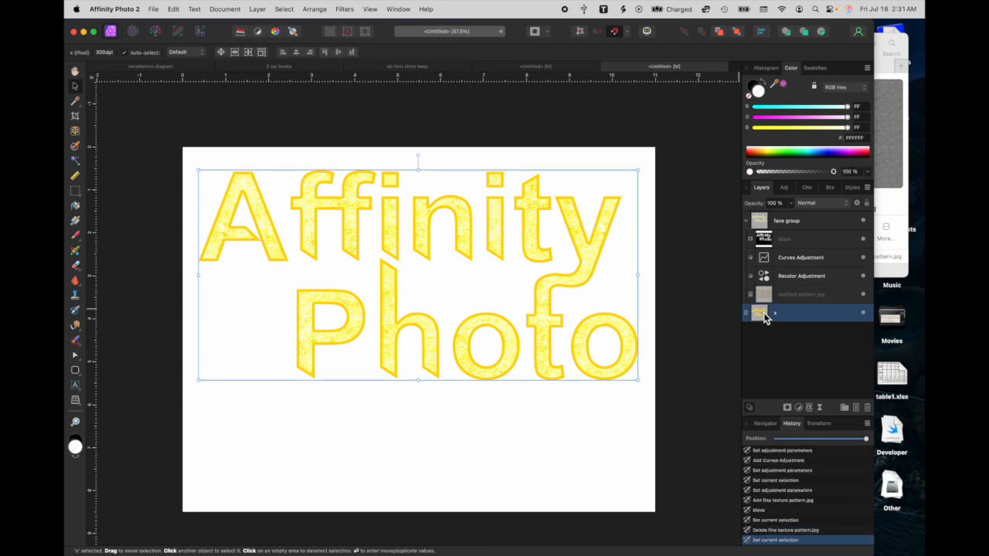
pyautogui.click(810, 409)
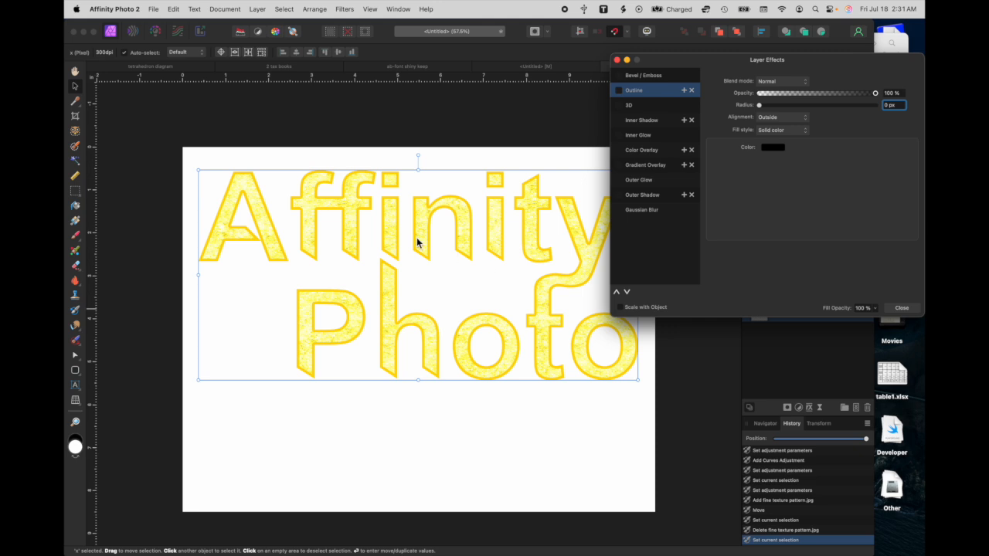
pyautogui.scroll(5, 416, 242)
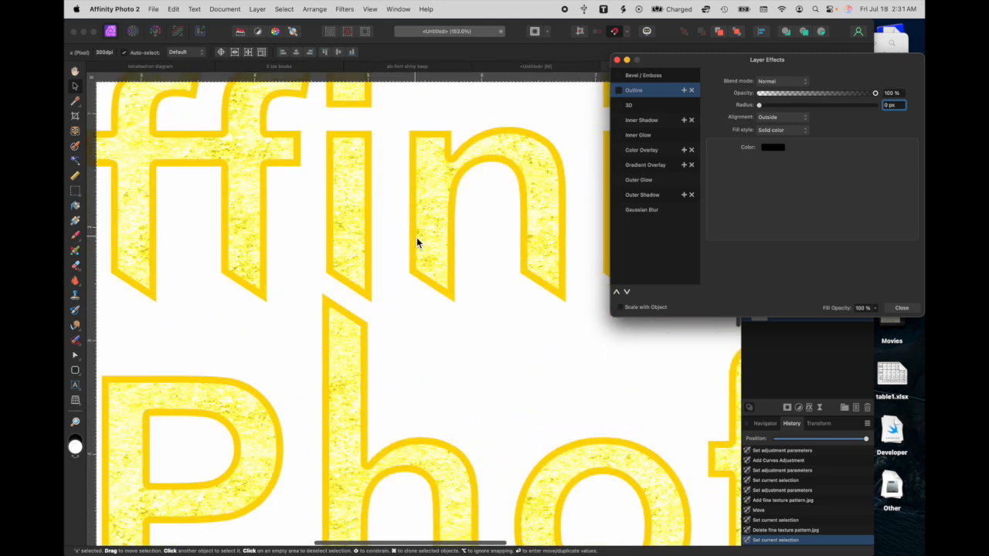
pyautogui.scroll(3, 417, 242)
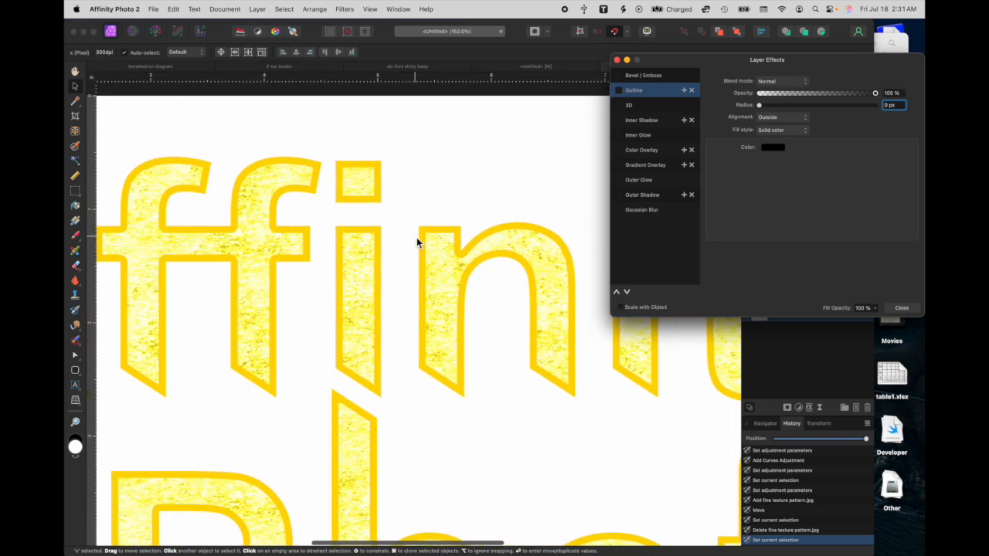
pyautogui.hscroll(-1, 416, 242)
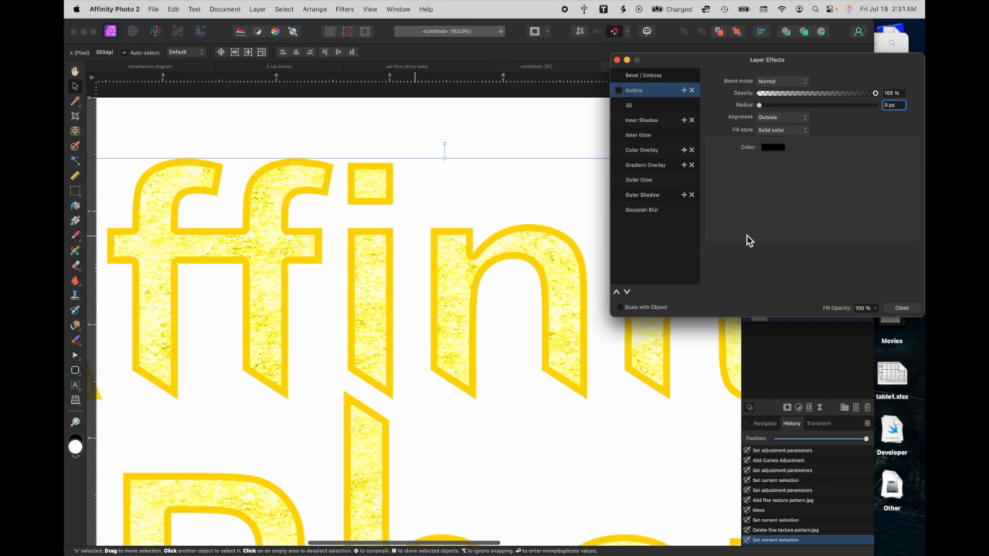
pyautogui.click(622, 77)
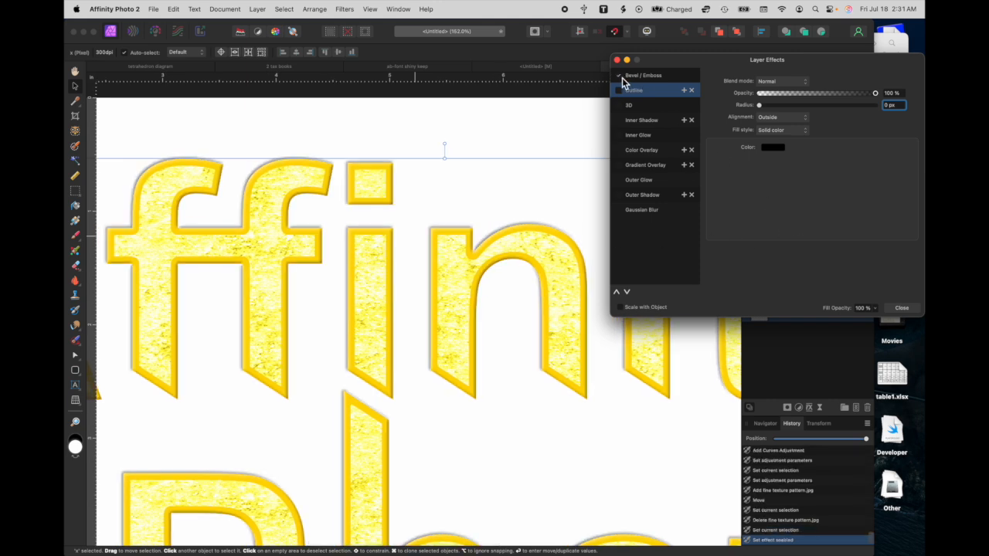
# - Try an Outline effect on the border layer with an 18 px radius and Inside alignment
pyautogui.doubleClick(887, 106)
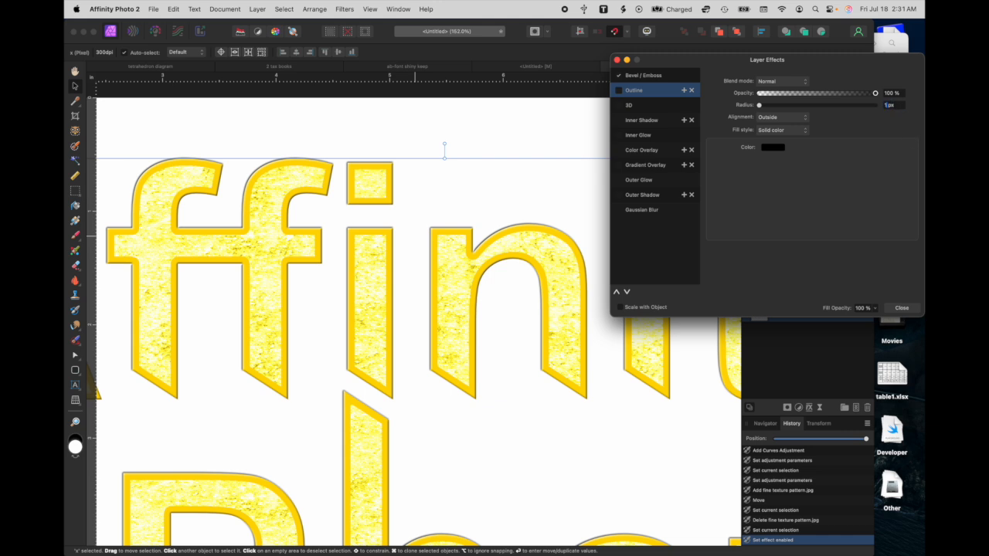
pyautogui.click(781, 119)
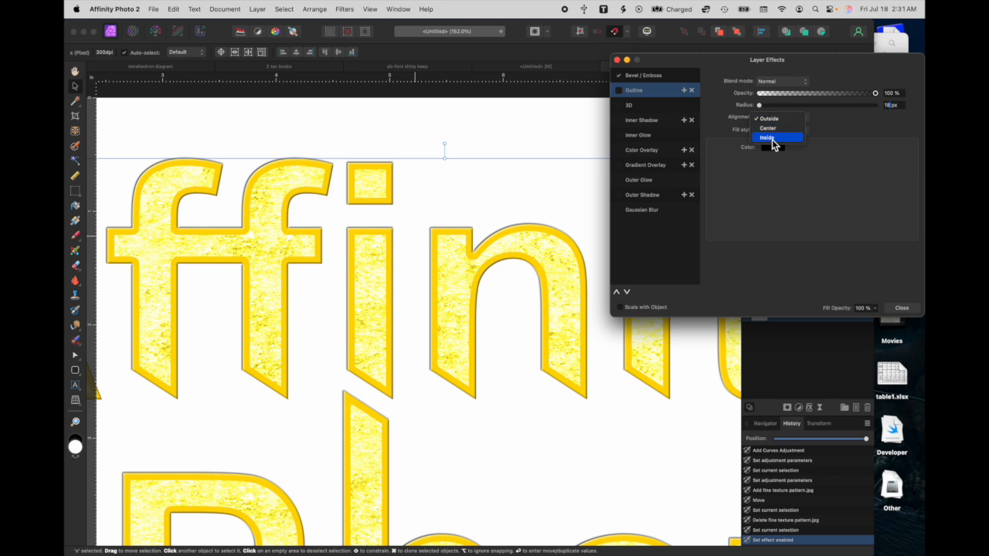
pyautogui.click(619, 91)
pyautogui.click(620, 93)
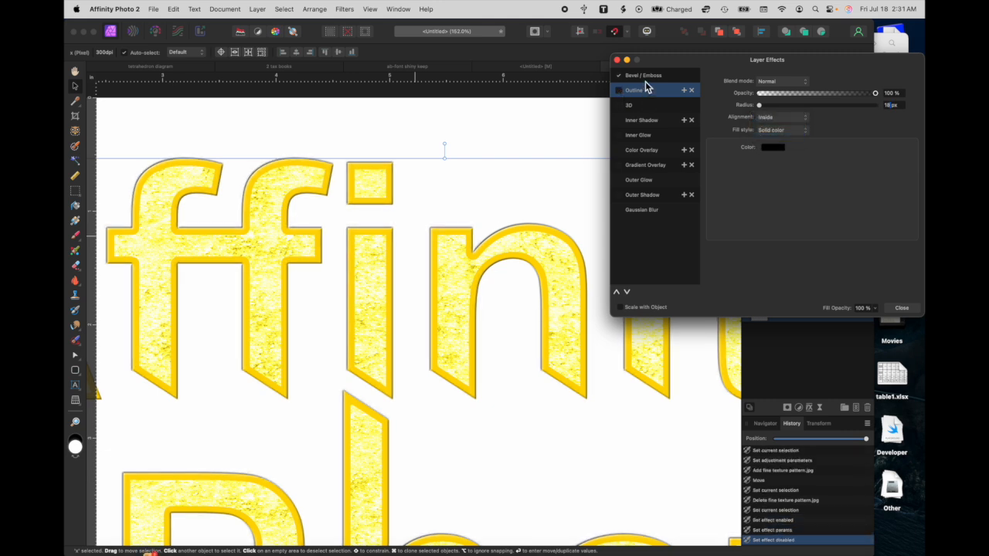
# - Set the border layer's Bevel / Emboss to type Inner with an 18 px radius, and turn off the Outline effect
pyautogui.click(650, 77)
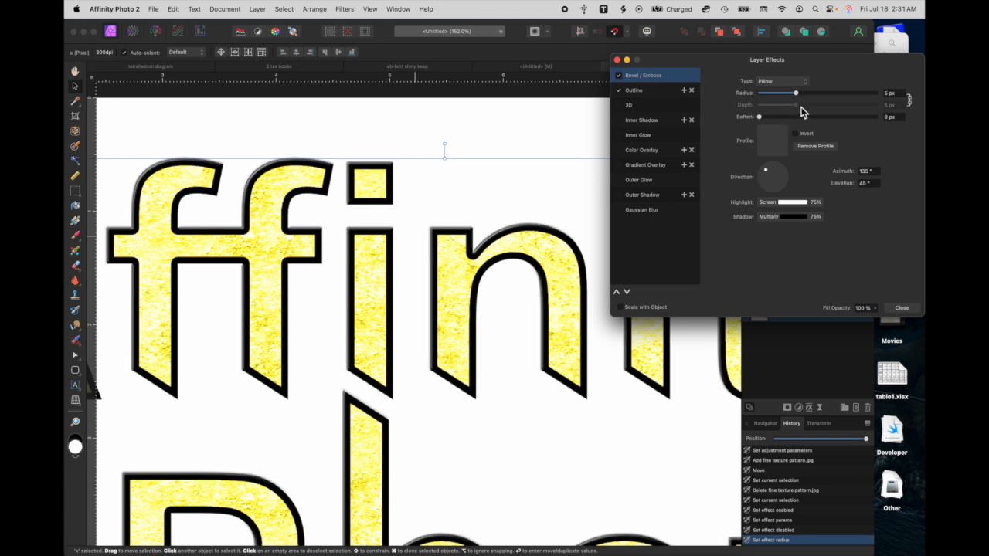
pyautogui.click(782, 82)
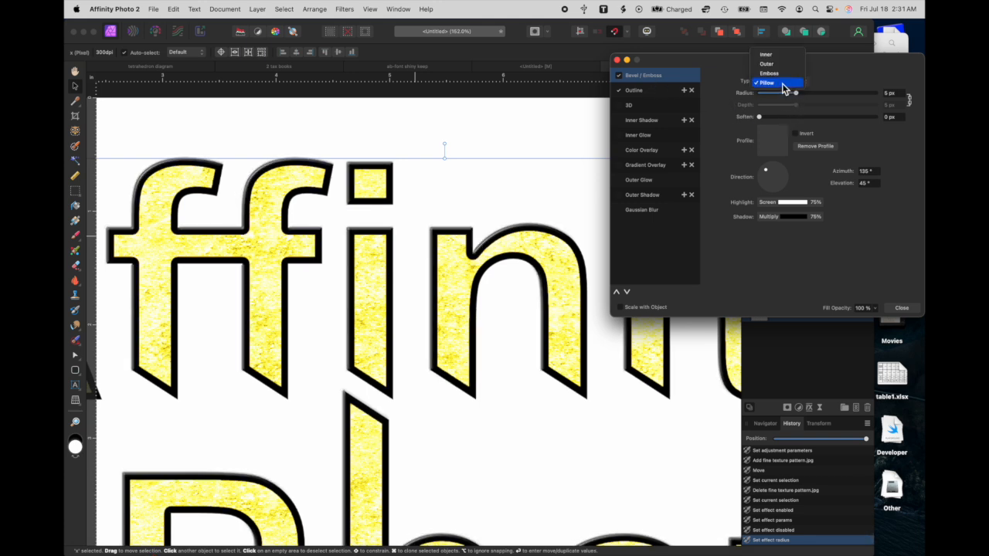
pyautogui.click(773, 56)
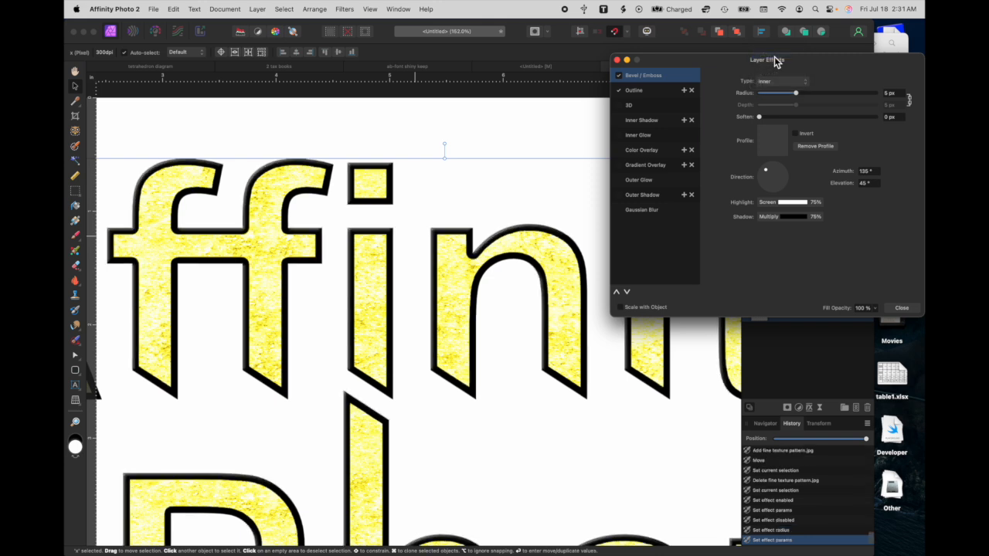
pyautogui.click(619, 92)
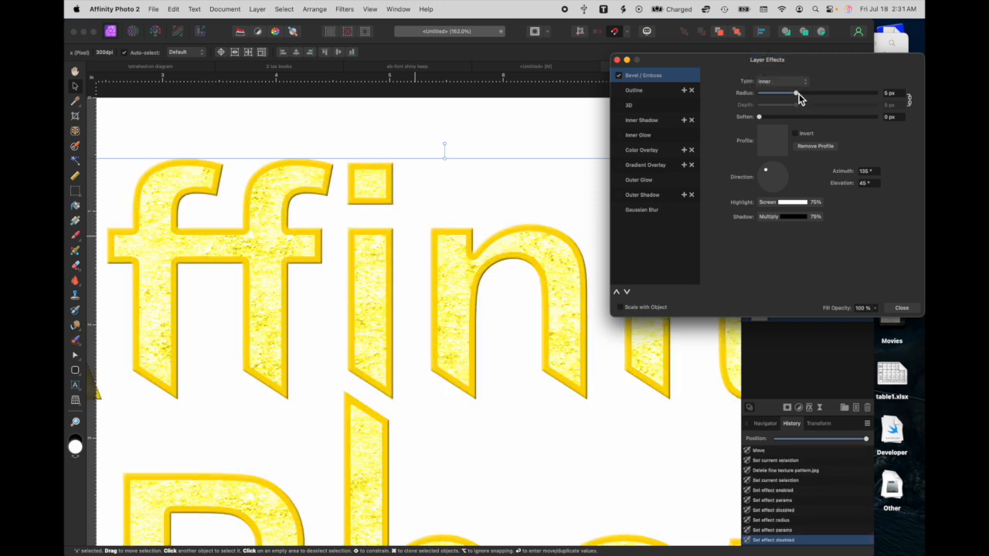
pyautogui.click(886, 93)
pyautogui.press('Return')
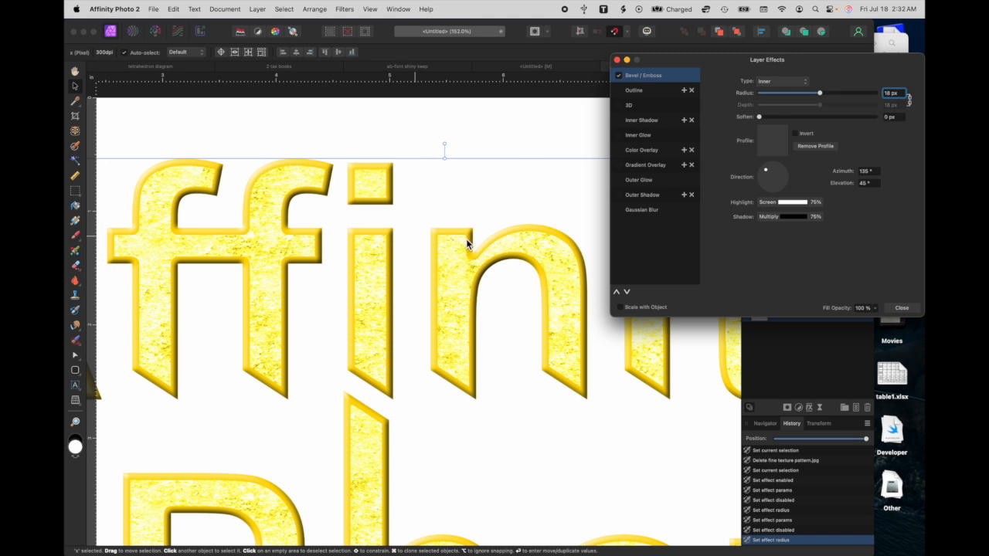
# - Apply the straight diagonal standard profile to the border layer's Bevel / Emboss effect
pyautogui.click(773, 144)
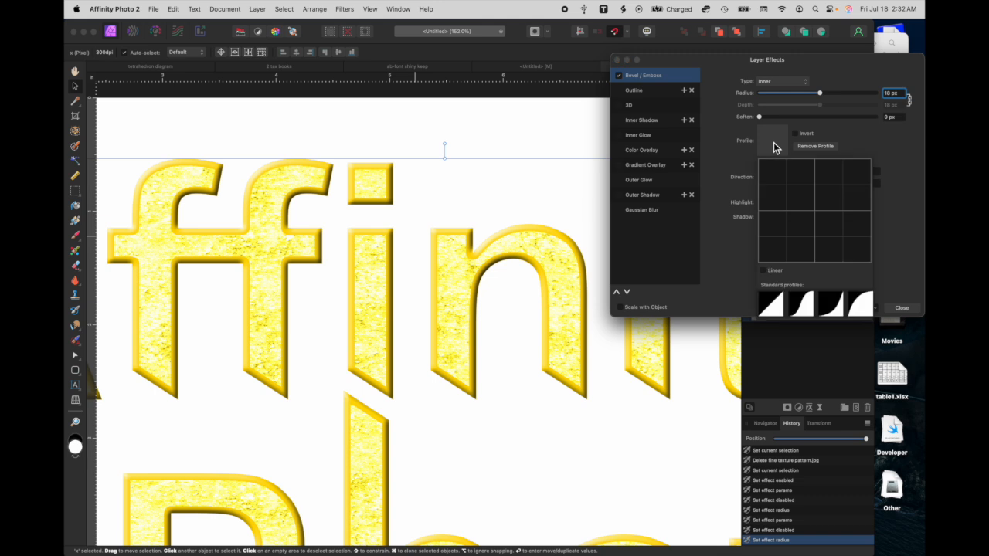
pyautogui.hscroll(3, 782, 313)
pyautogui.hscroll(2, 784, 312)
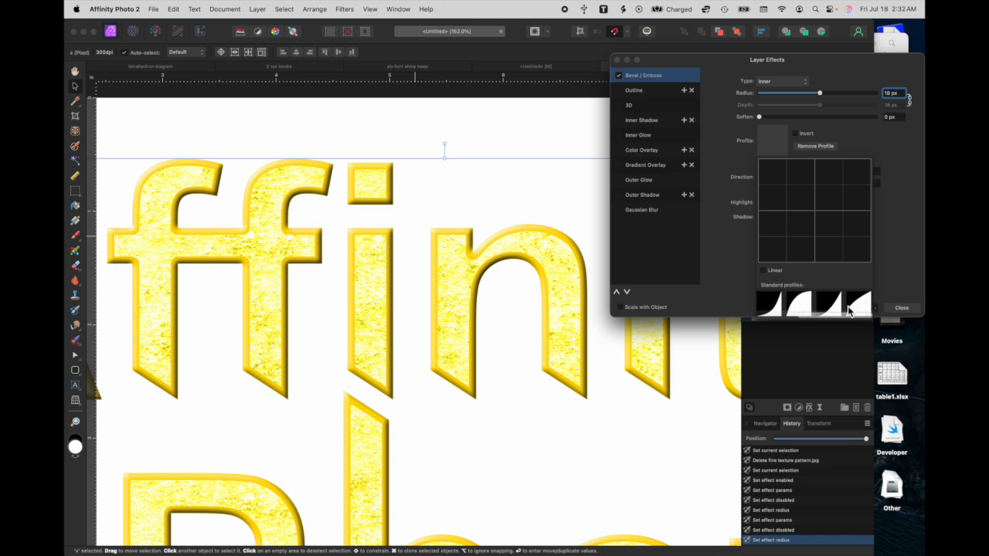
pyautogui.hscroll(2, 776, 314)
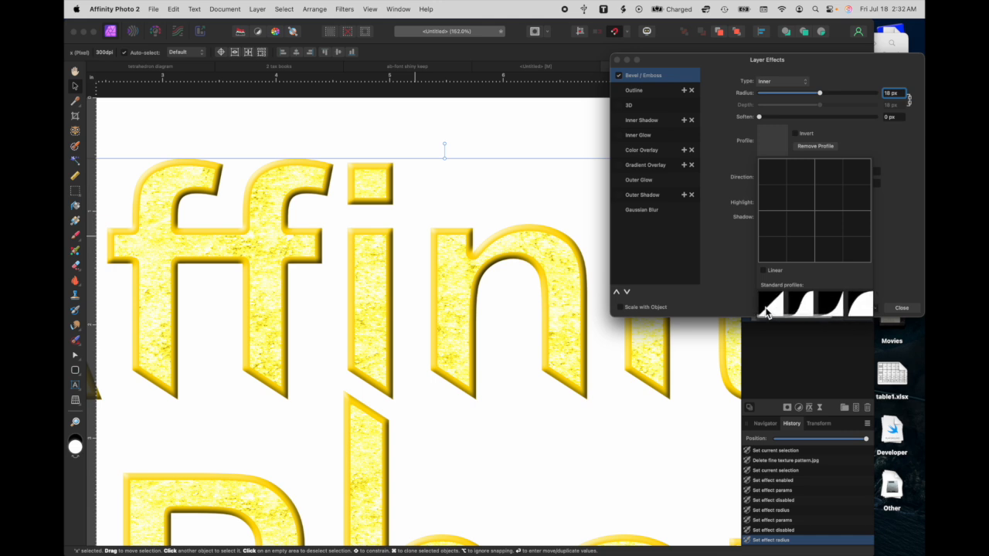
pyautogui.click(769, 306)
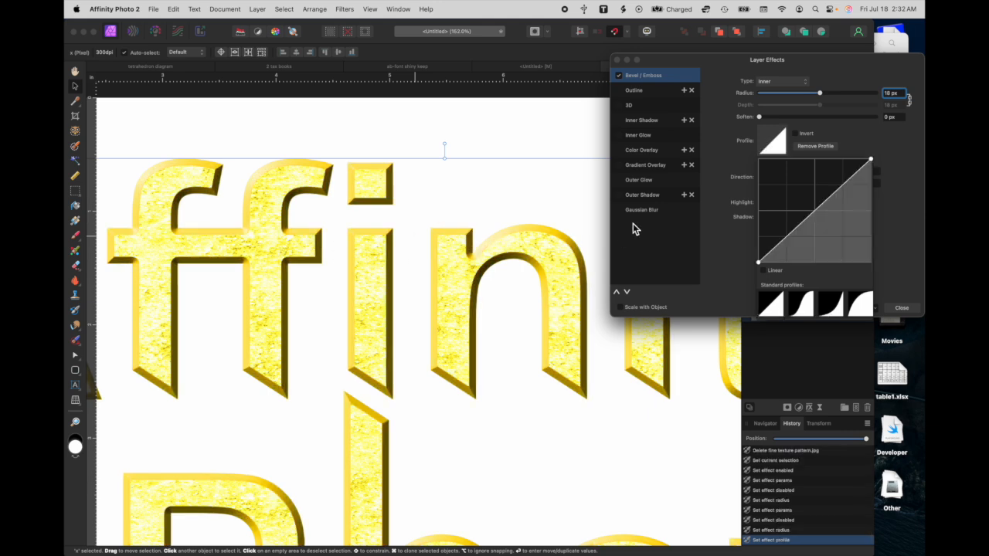
pyautogui.click(718, 237)
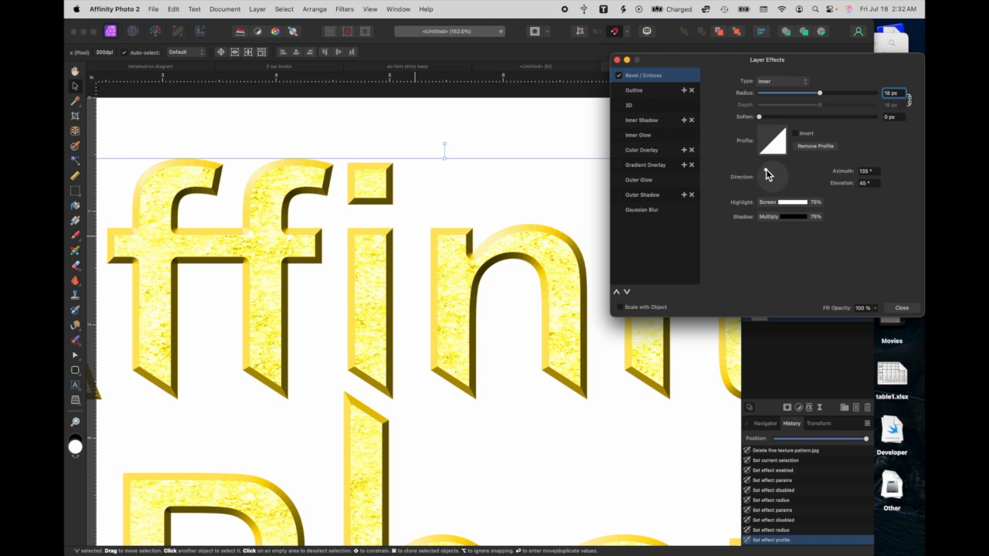
# - Set the azimuth of the border layer's Bevel / Emboss to 45°
pyautogui.click(864, 171)
pyautogui.write('45')
pyautogui.press('Return')
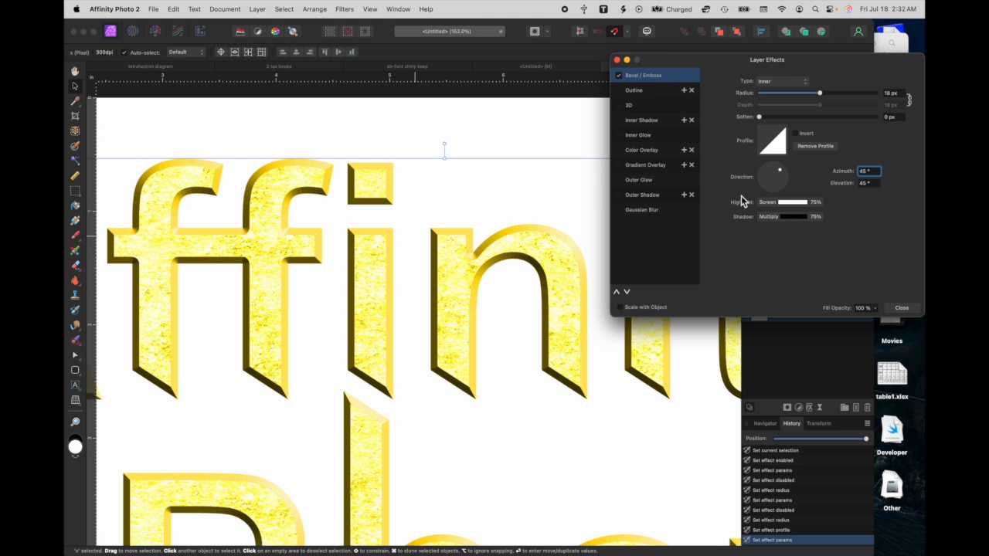
# - Enable an Outer Shadow on the border layer with 10 % intensity and a radius of about 25.6 px
pyautogui.click(641, 195)
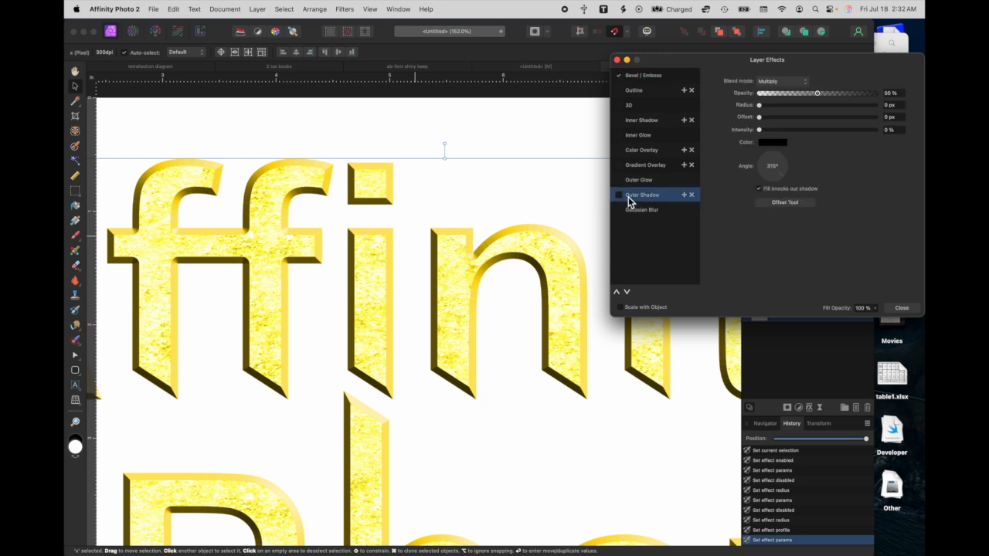
pyautogui.click(619, 196)
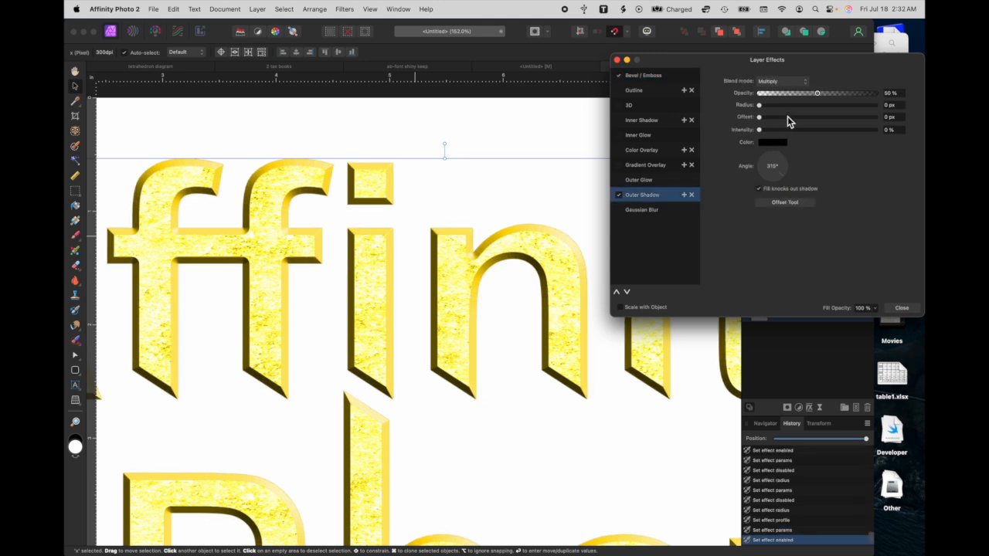
pyautogui.click(887, 129)
pyautogui.write('10')
pyautogui.moveTo(760, 106); pyautogui.dragTo(832, 113)
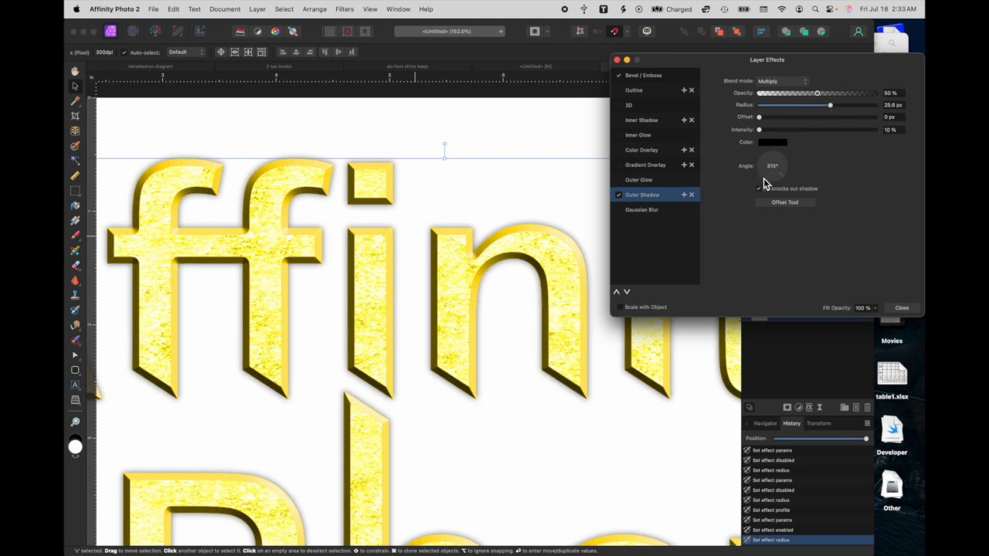
# - Set the Outer Shadow's angle to 225° and increase its offset to about 18 px
pyautogui.click(762, 179)
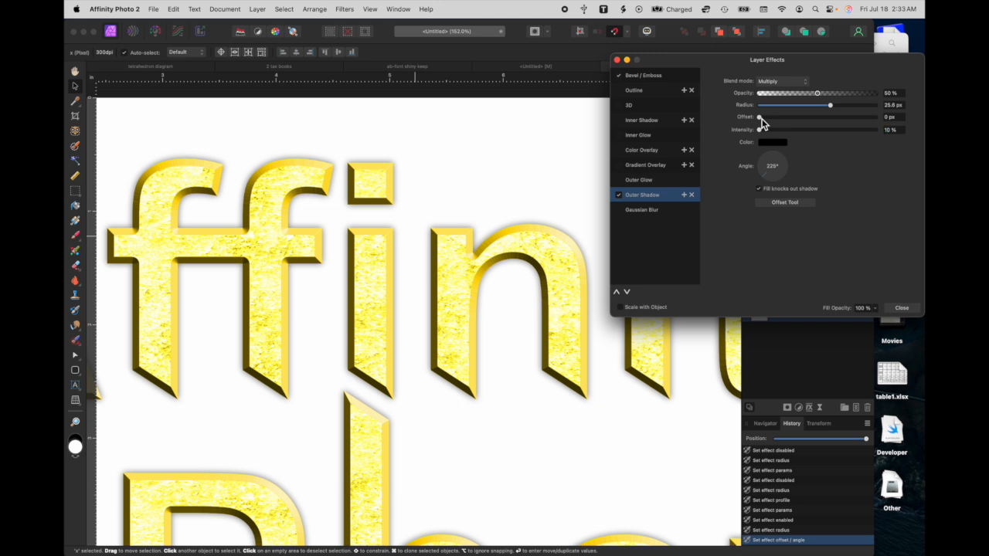
pyautogui.moveTo(761, 117); pyautogui.dragTo(788, 121)
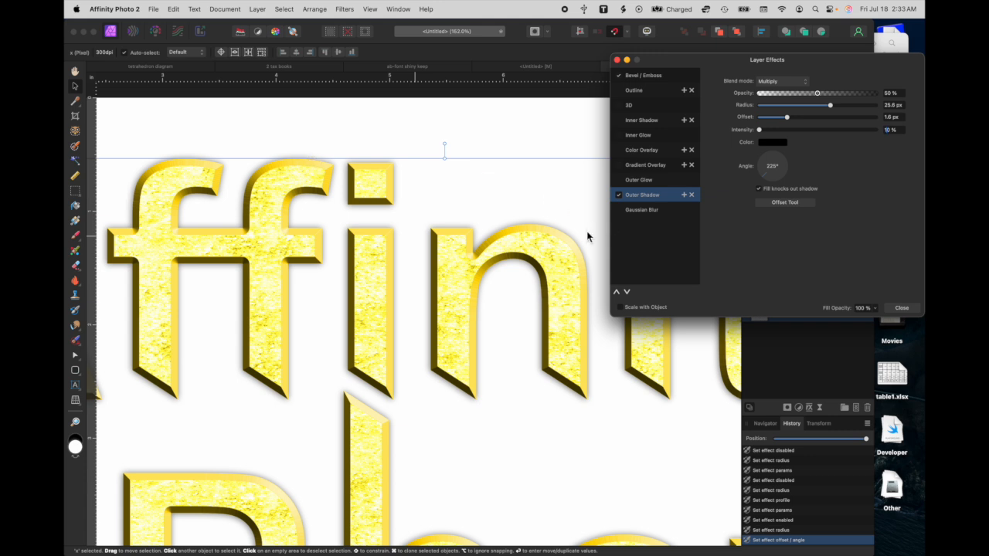
pyautogui.scroll(5, 587, 236)
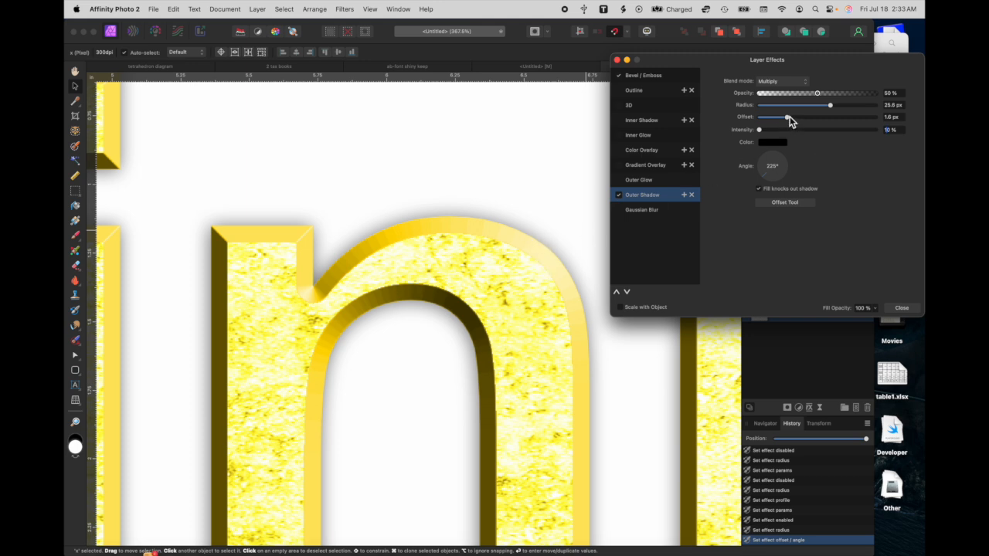
pyautogui.moveTo(788, 118); pyautogui.dragTo(822, 124)
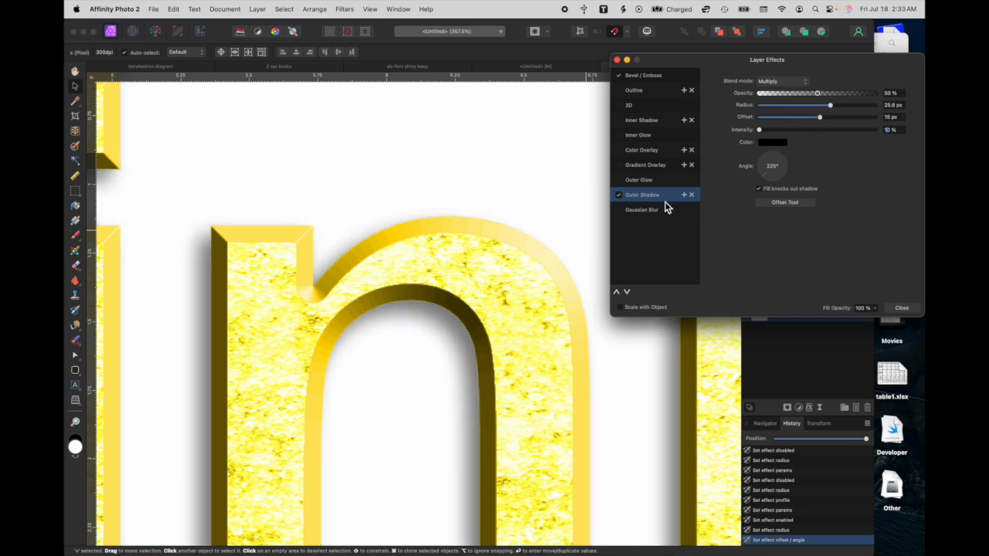
# - Reduce the Outer Shadow's offset to 15 px while comparing the lettering with and without the shadow, and close the layer effects
pyautogui.click(620, 197)
pyautogui.click(619, 198)
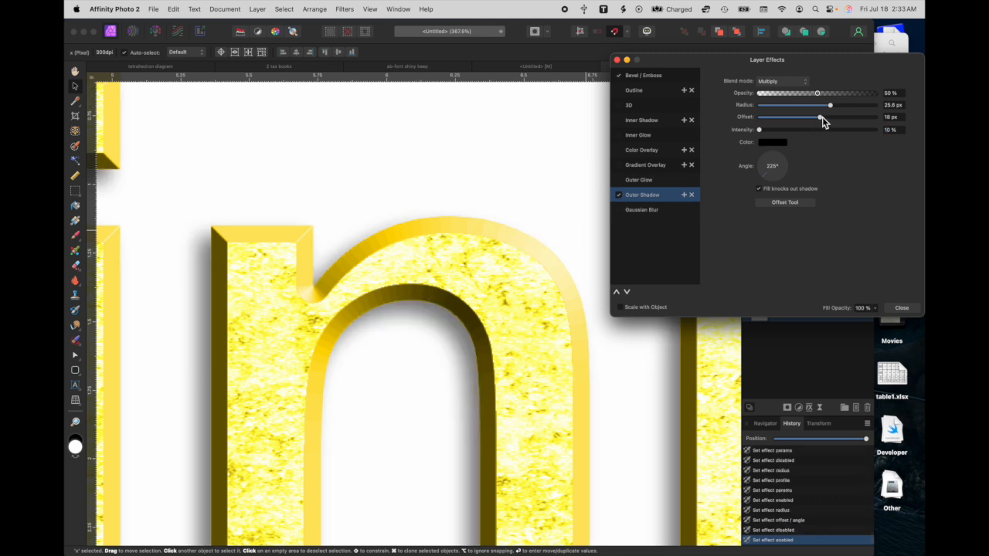
pyautogui.moveTo(823, 121); pyautogui.dragTo(821, 124)
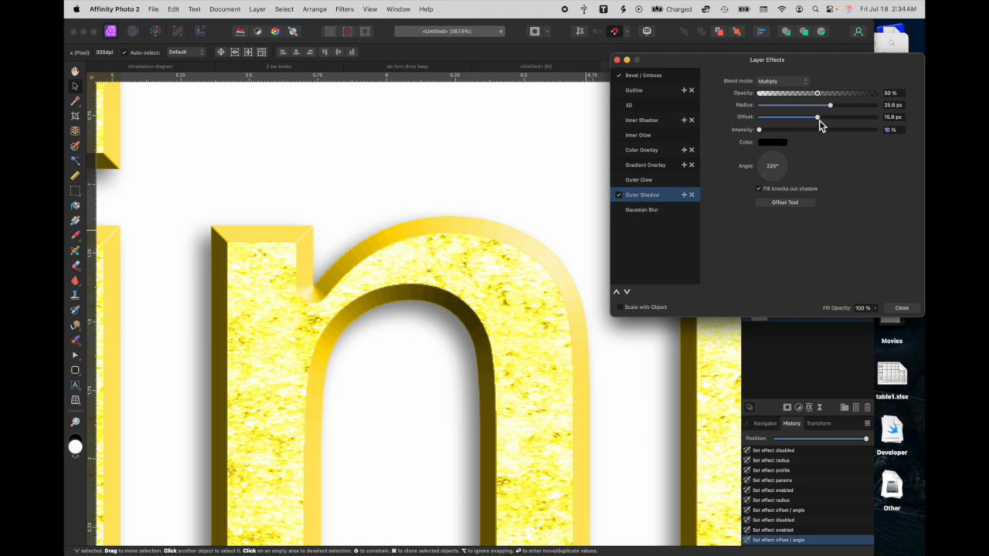
pyautogui.click(619, 196)
pyautogui.click(619, 196)
pyautogui.moveTo(820, 124); pyautogui.dragTo(820, 124)
pyautogui.click(618, 195)
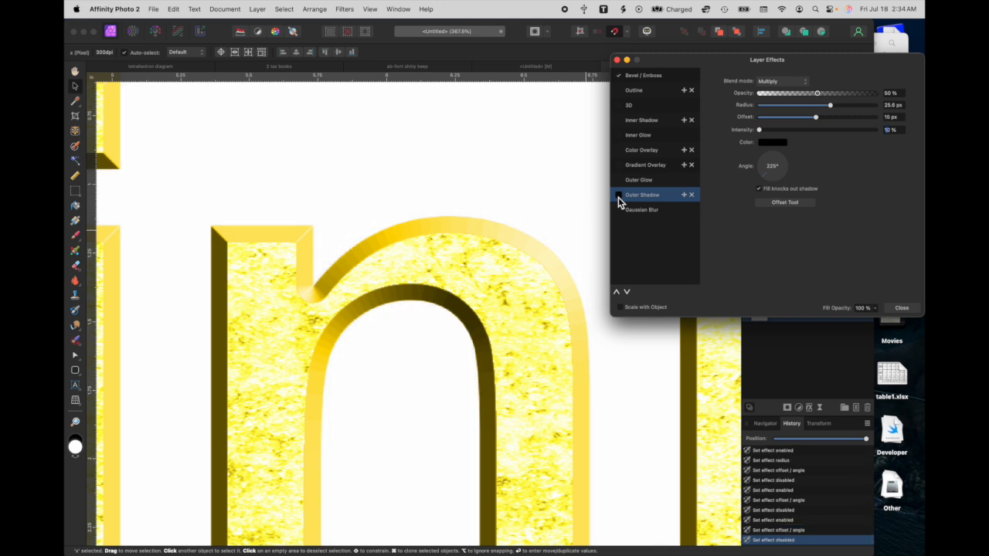
pyautogui.click(618, 196)
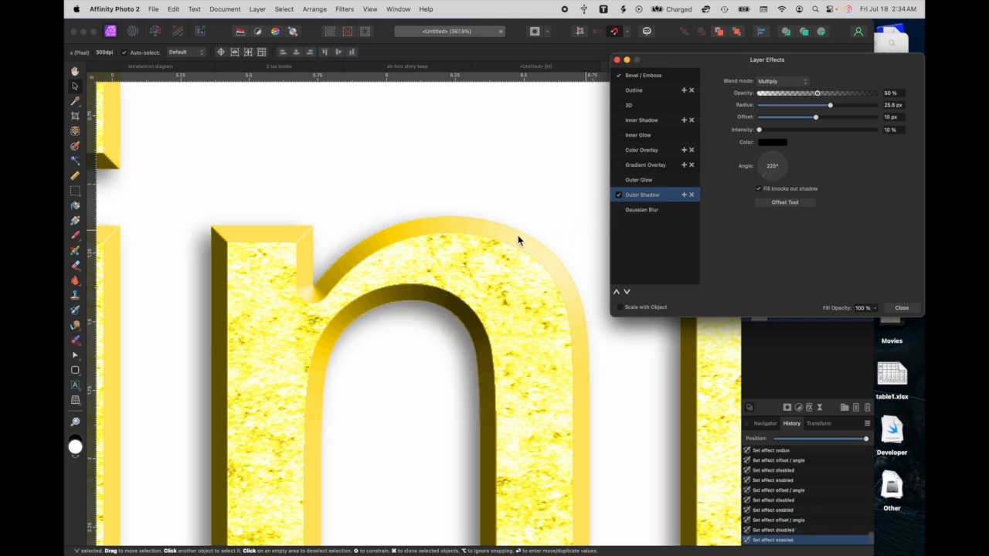
pyautogui.click(619, 196)
pyautogui.click(619, 196)
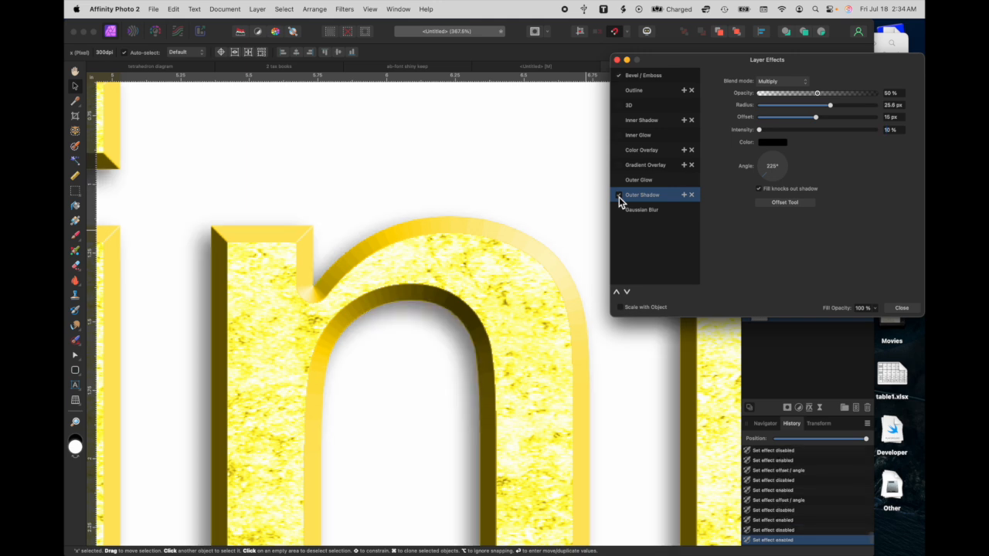
pyautogui.click(616, 61)
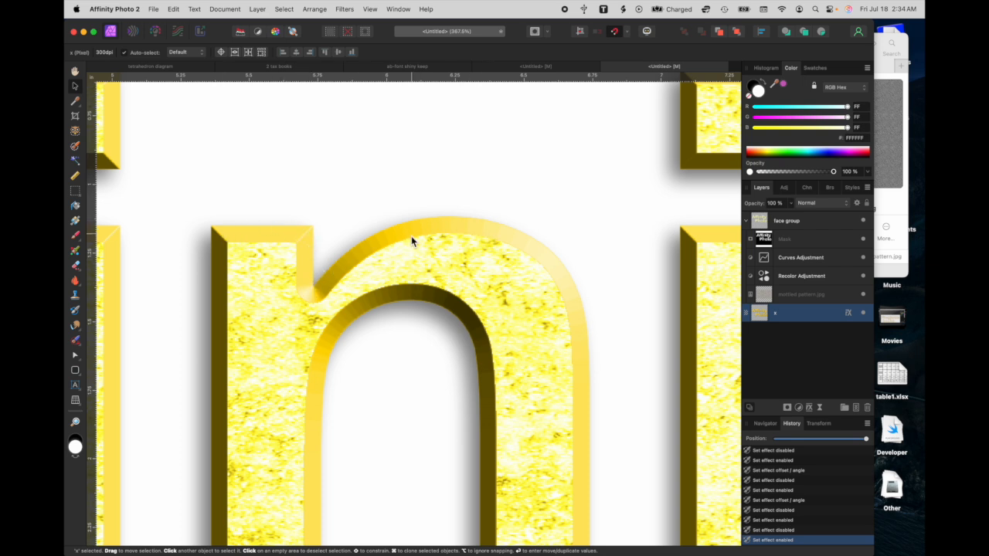
# - Add a Curves adjustment directly above the border layer x and place six nodes along its diagonal line
pyautogui.scroll(5, 395, 243)
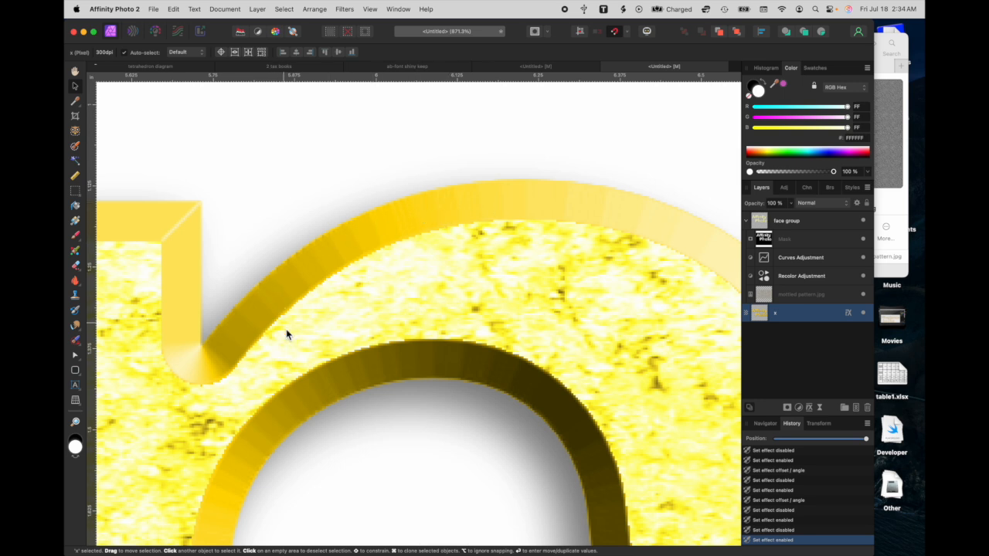
pyautogui.scroll(-10, 337, 393)
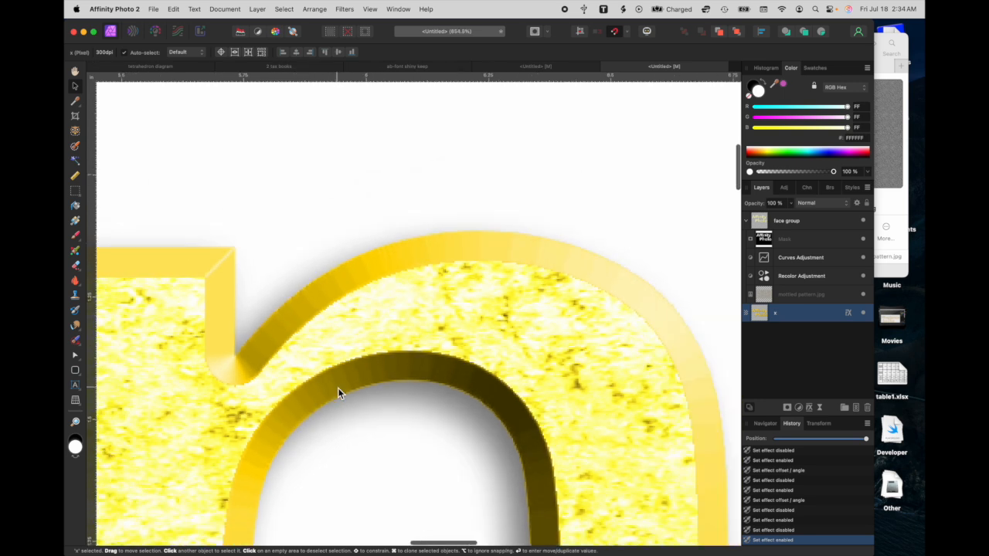
pyautogui.scroll(-5, 337, 393)
pyautogui.hscroll(-2, 337, 393)
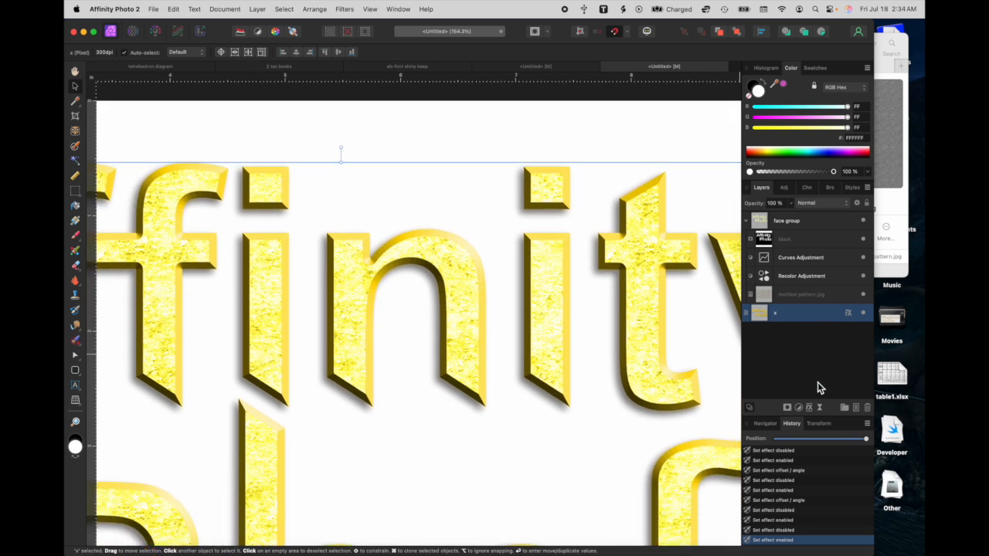
pyautogui.click(799, 409)
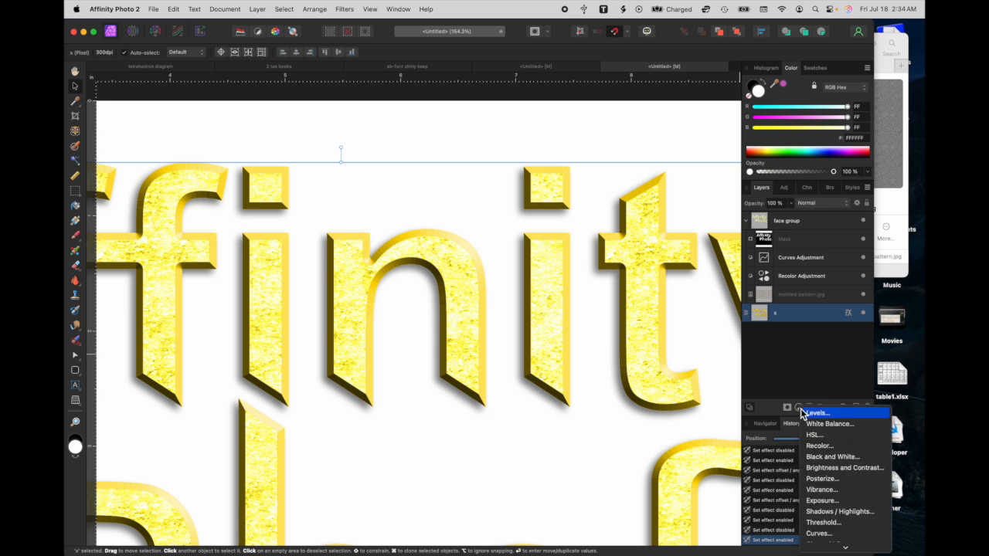
pyautogui.click(816, 534)
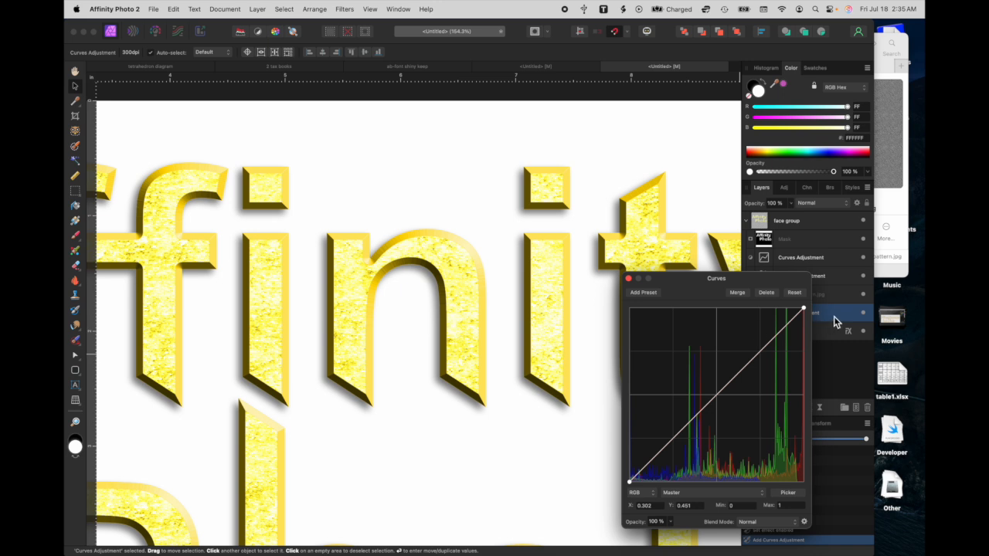
pyautogui.click(783, 330)
pyautogui.click(759, 352)
pyautogui.click(736, 374)
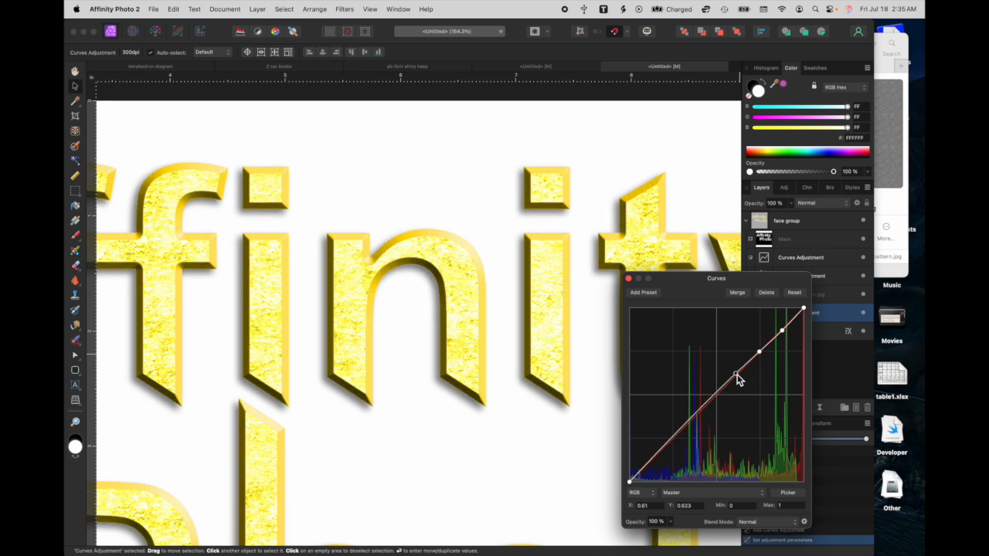
pyautogui.click(706, 404)
pyautogui.click(682, 427)
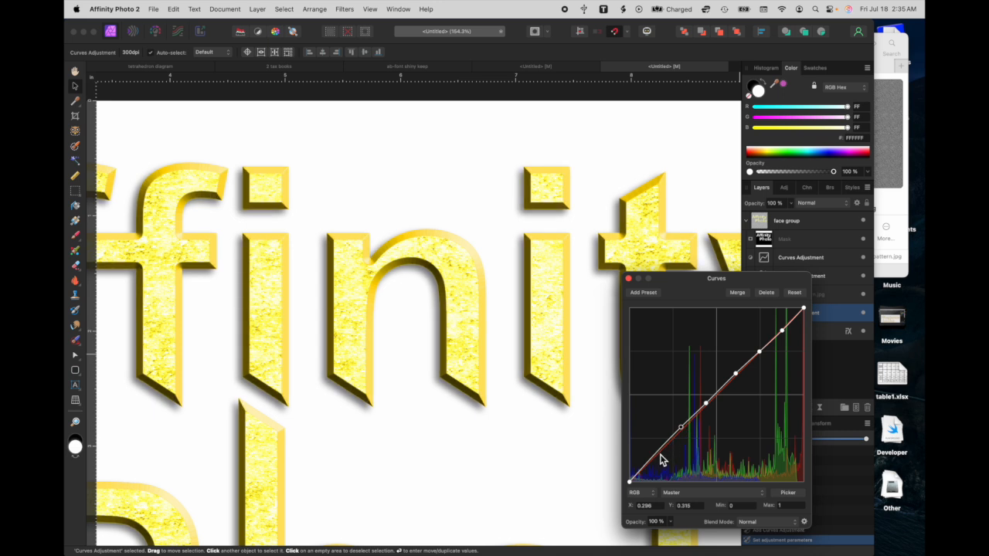
pyautogui.click(658, 455)
# - Shift the curve's upper end node slightly inwards, lower the highest inner node a little, and raise the second to about X 0.80, Y 1
pyautogui.scroll(-10, 472, 245)
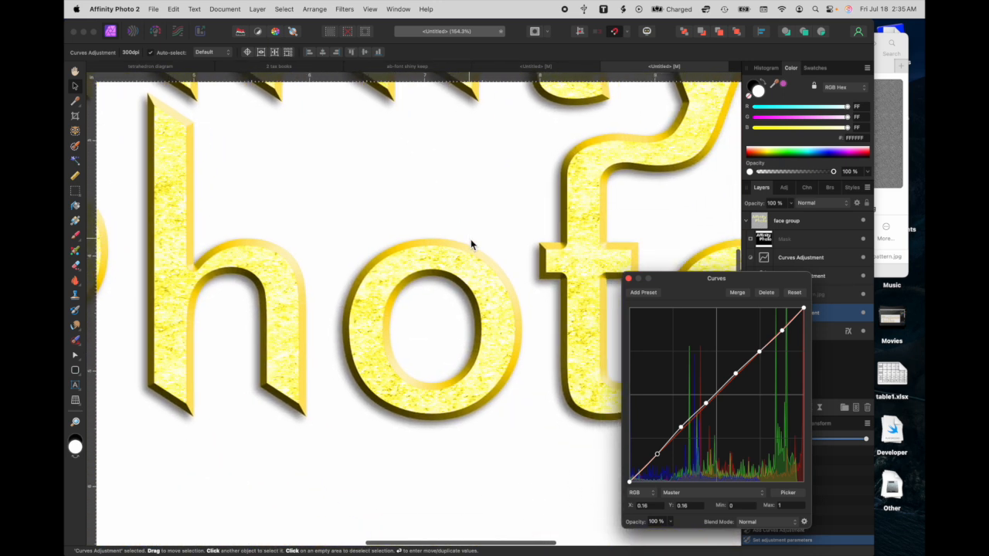
pyautogui.scroll(3, 471, 244)
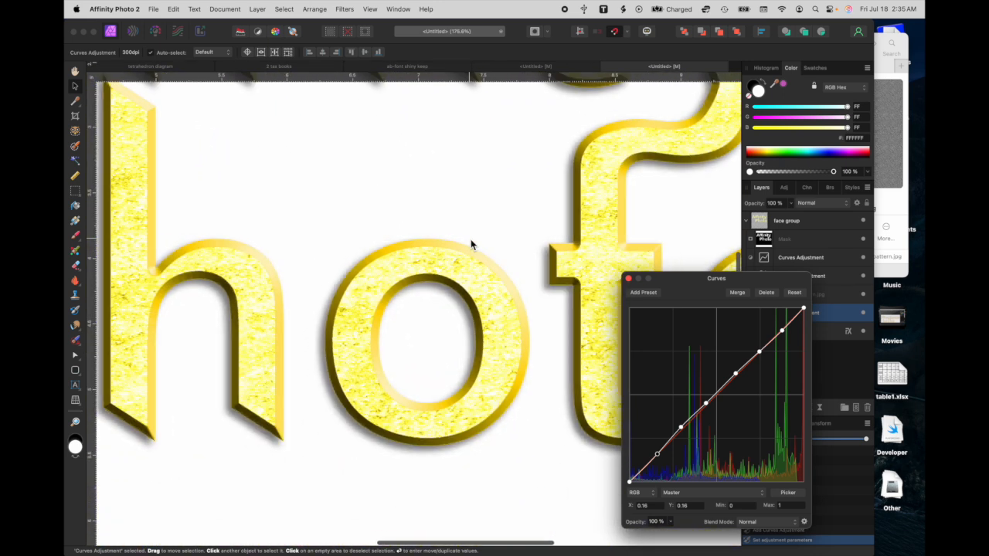
pyautogui.hscroll(-10, 471, 244)
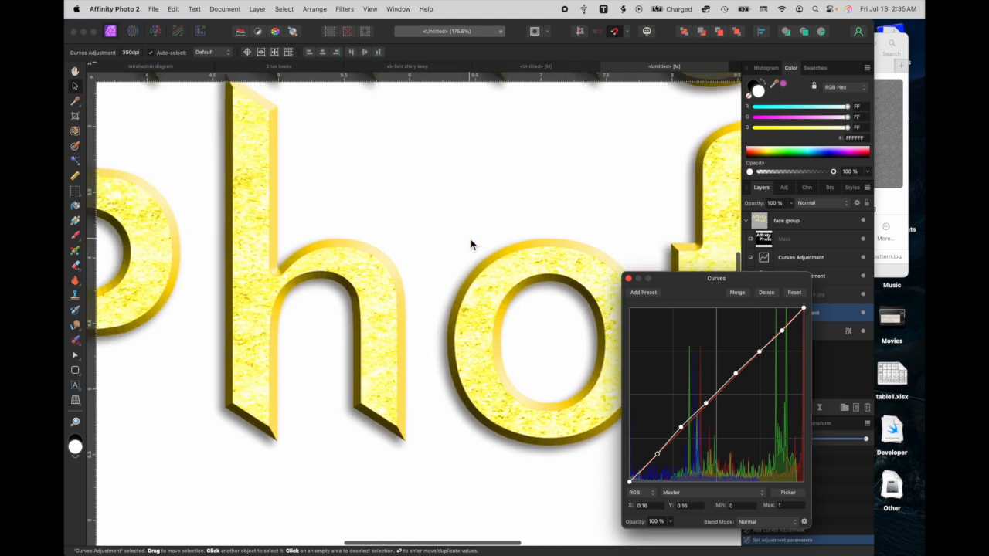
pyautogui.scroll(4, 471, 244)
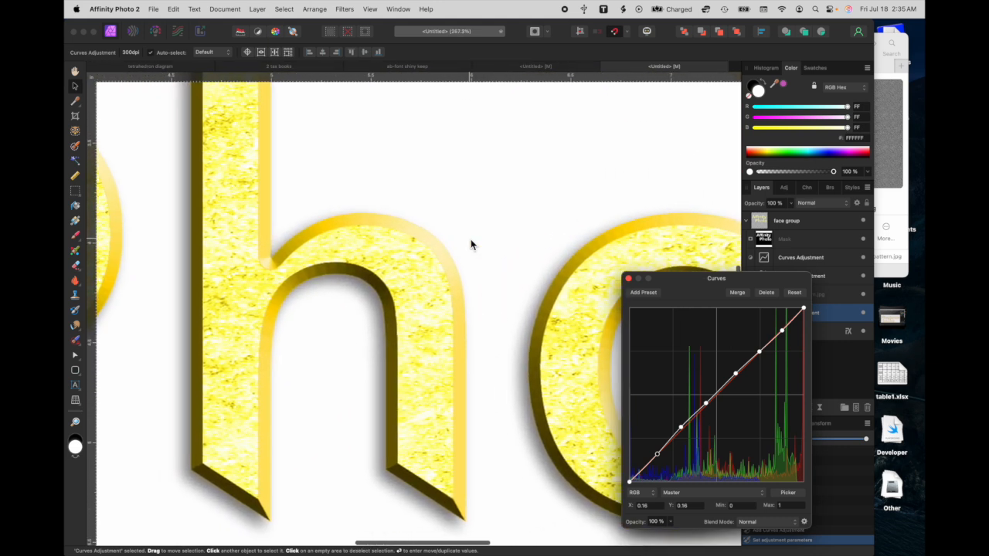
pyautogui.scroll(-1, 471, 239)
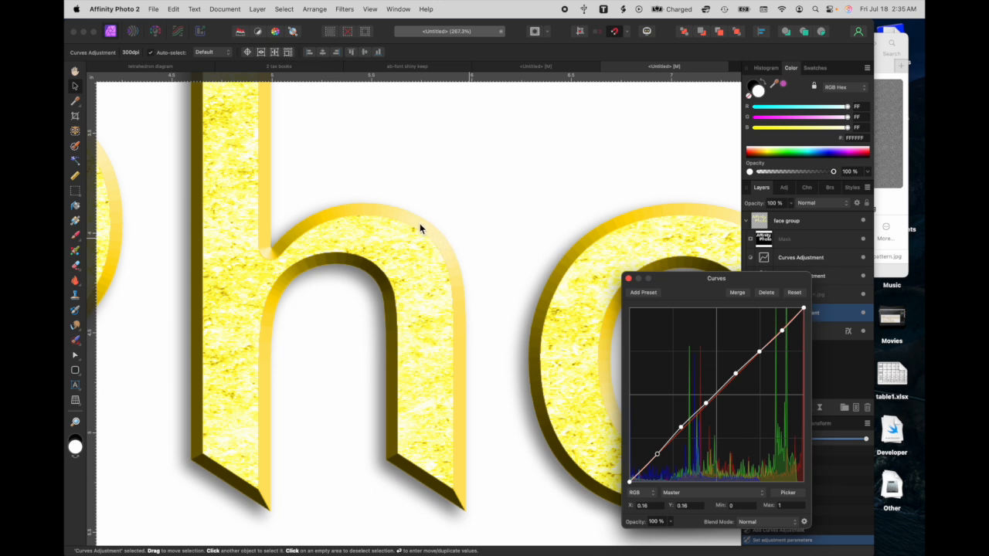
pyautogui.moveTo(804, 311)
pyautogui.mouseDown()
pyautogui.moveTo(809, 330)
pyautogui.moveTo(810, 309)
pyautogui.moveTo(790, 305)
pyautogui.moveTo(799, 303)
pyautogui.mouseUp()
pyautogui.moveTo(783, 331); pyautogui.dragTo(782, 338)
pyautogui.moveTo(762, 350); pyautogui.dragTo(770, 309)
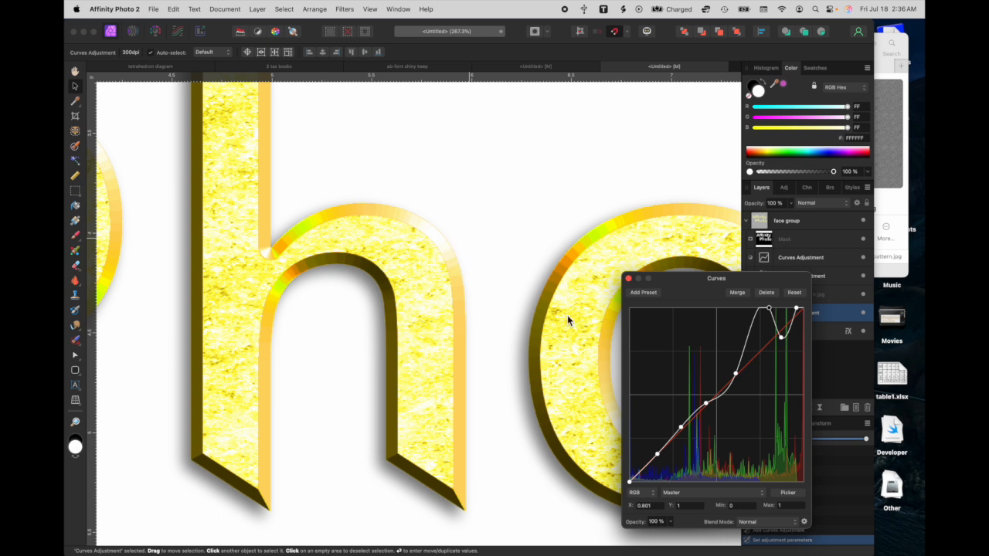
# - Bend the middle and lower curve into waves with peaks at about X 0.45, Y 0.80 and X 0.13, Y 0.66
pyautogui.moveTo(738, 379); pyautogui.dragTo(707, 343)
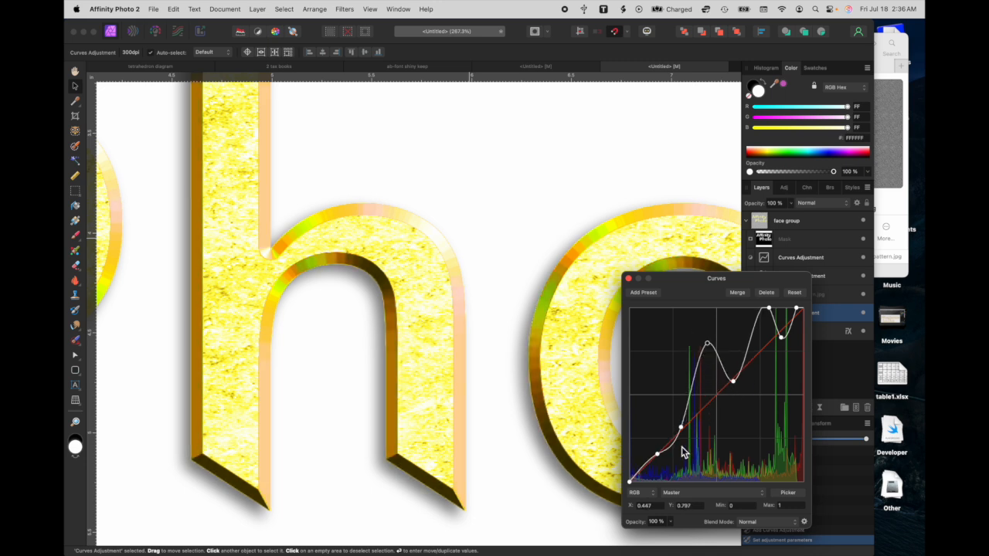
pyautogui.moveTo(657, 455); pyautogui.dragTo(653, 408)
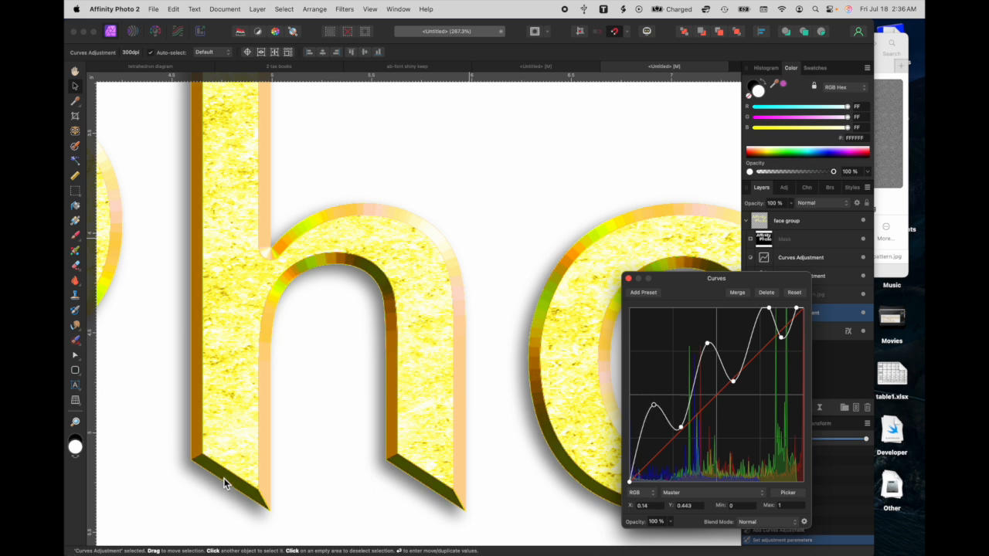
pyautogui.moveTo(655, 409); pyautogui.dragTo(655, 376)
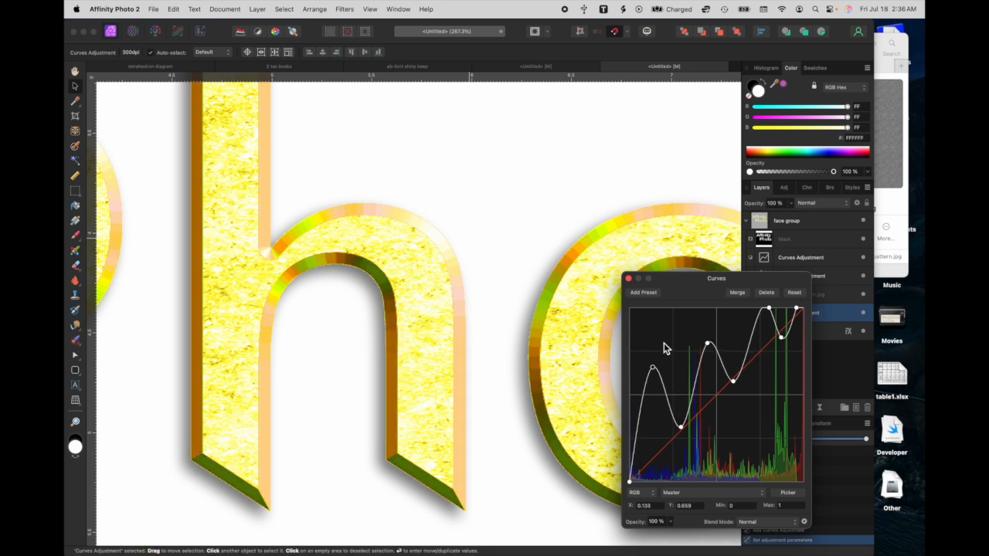
# - Lower the curve's first peak to about X 0.14, Y 0.56 and raise the dip beside it to about X 0.29, Y 0.40
pyautogui.moveTo(654, 370); pyautogui.dragTo(657, 390)
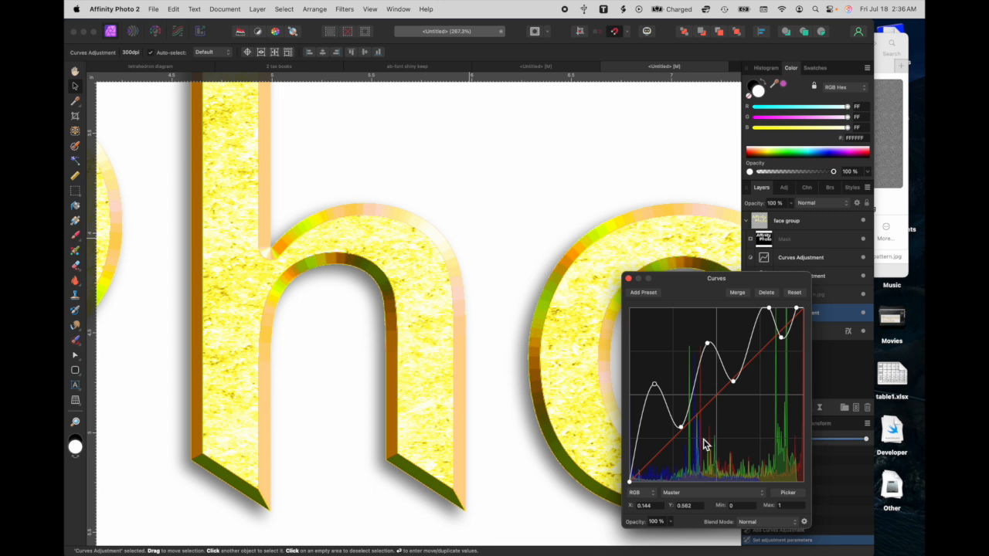
pyautogui.moveTo(682, 428); pyautogui.dragTo(680, 412)
pyautogui.scroll(2, 435, 382)
pyautogui.hscroll(-1, 435, 382)
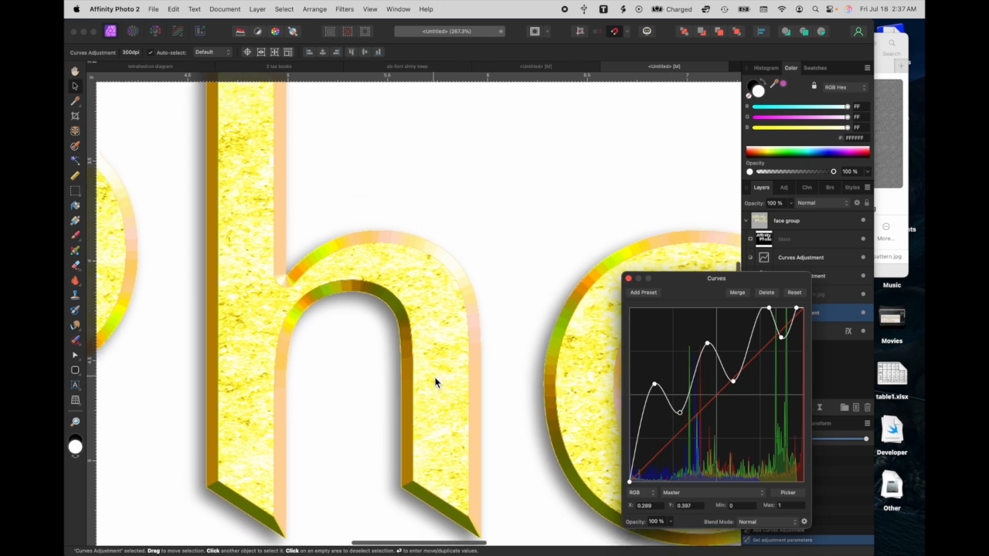
pyautogui.scroll(2, 435, 382)
pyautogui.hscroll(-2, 435, 381)
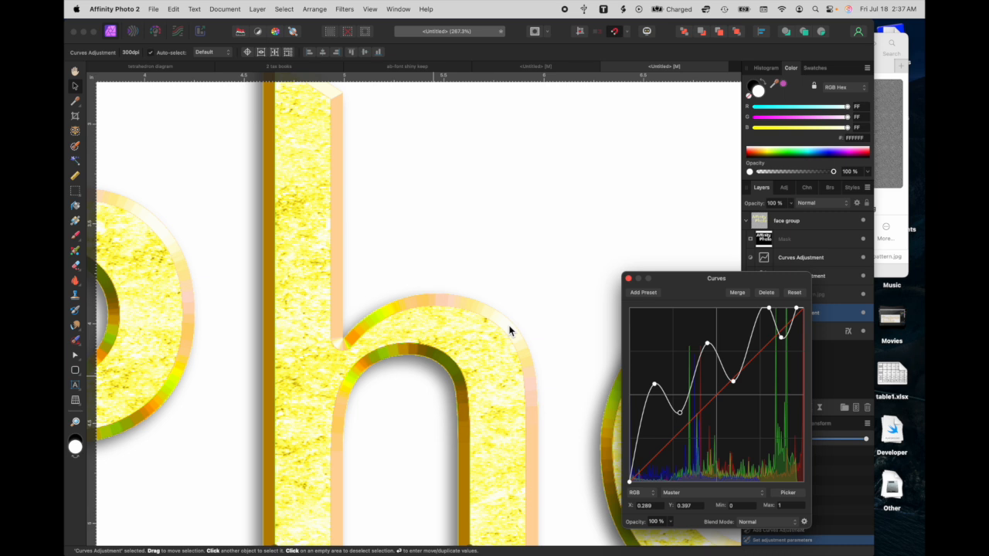
pyautogui.scroll(5, 509, 330)
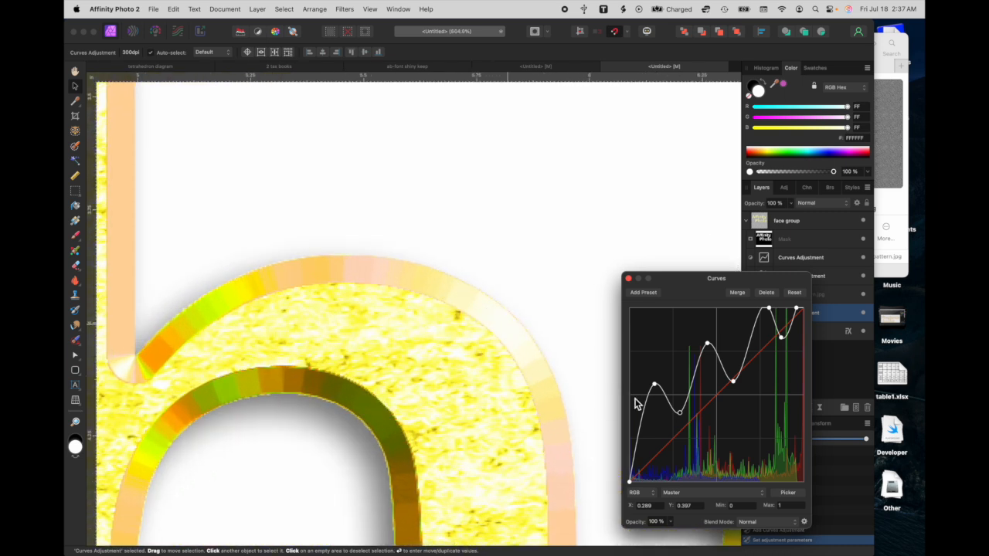
# - Add a node to the Blue channel's curve at about X 0.88, Y 0.89 and close the Curves adjustment
pyautogui.click(692, 496)
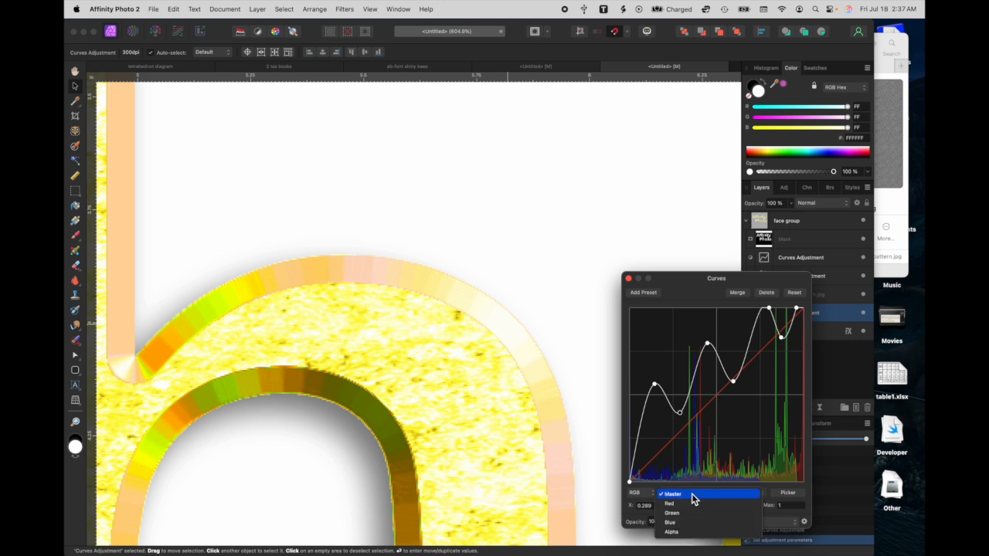
pyautogui.click(673, 522)
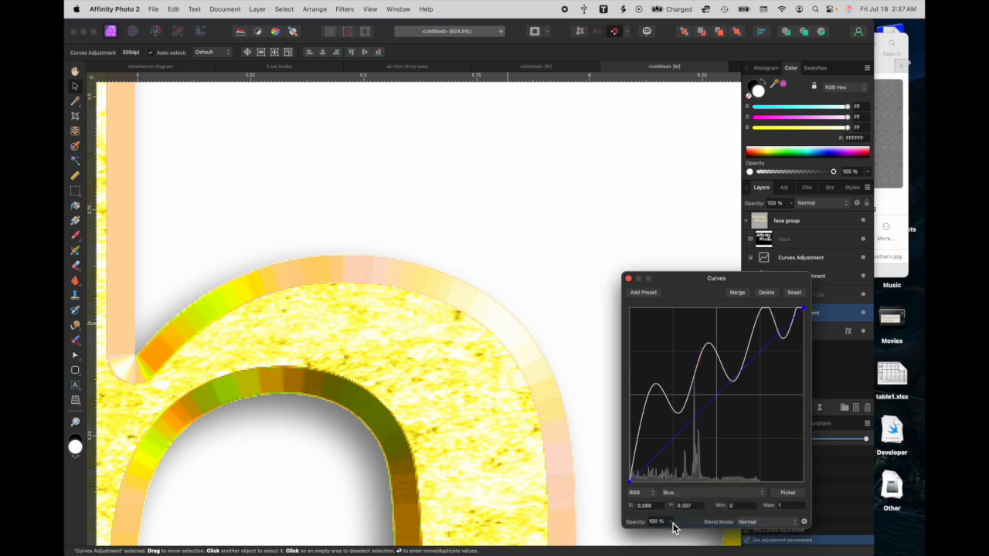
pyautogui.click(784, 333)
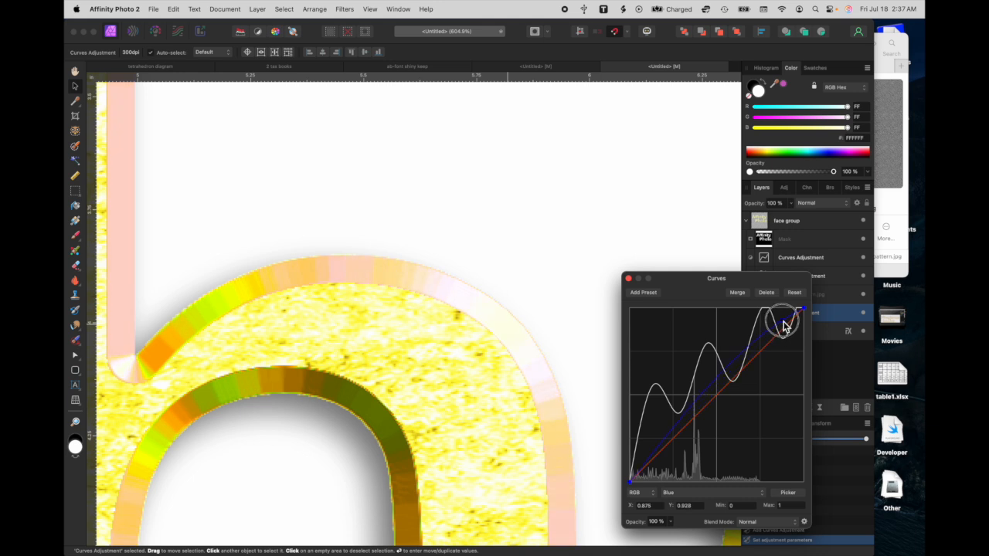
pyautogui.moveTo(783, 327); pyautogui.dragTo(784, 333)
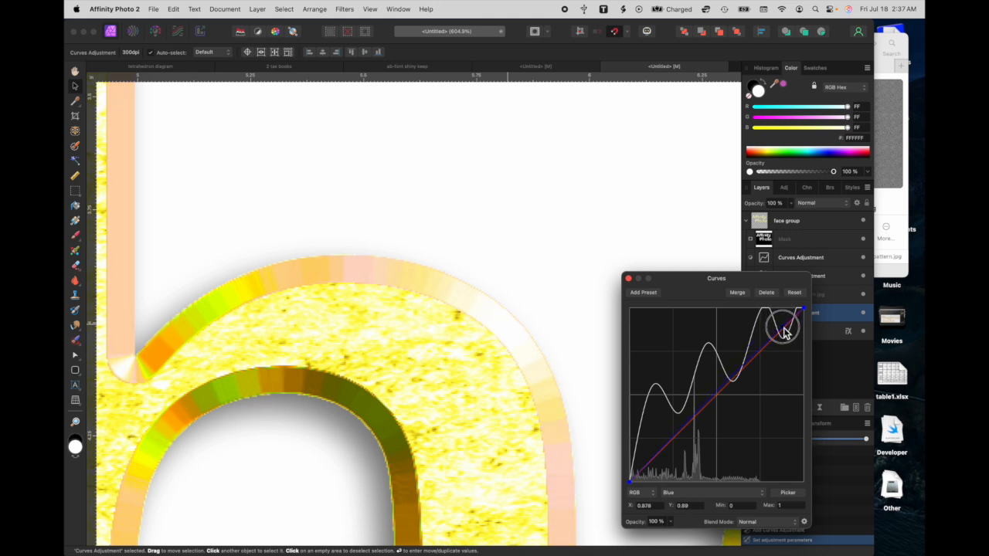
pyautogui.moveTo(783, 330); pyautogui.dragTo(784, 329)
pyautogui.click(629, 279)
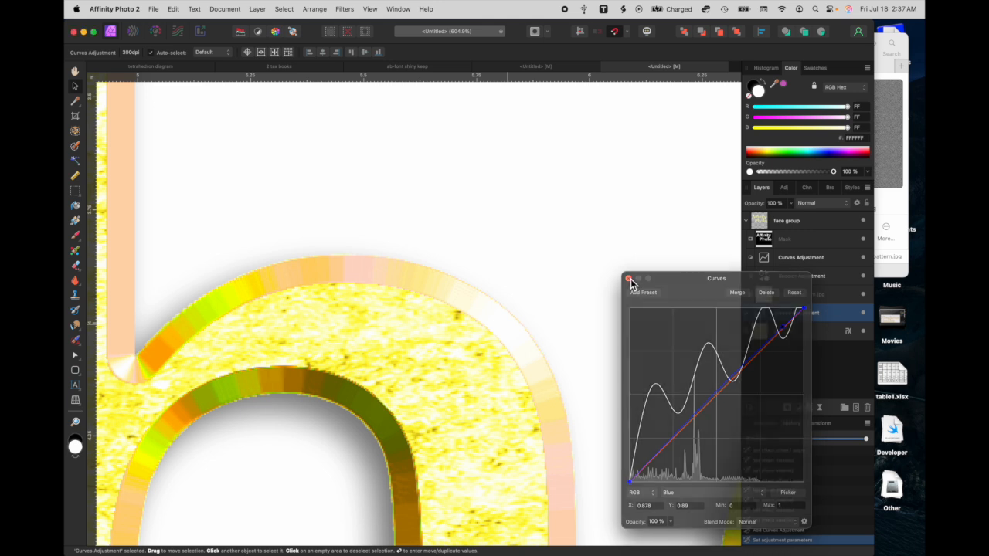
# - Set the Bevel / Emboss Soften value of border layer x to about 7.7 px and close the layer effects
pyautogui.click(849, 333)
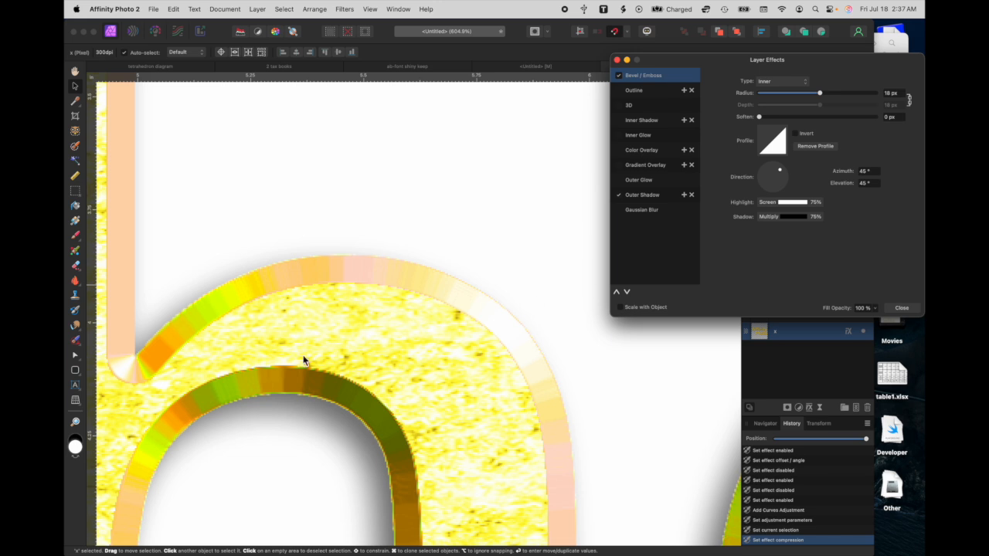
pyautogui.hscroll(-3, 242, 358)
pyautogui.scroll(-2, 243, 358)
pyautogui.hscroll(-2, 240, 360)
pyautogui.scroll(-2, 240, 360)
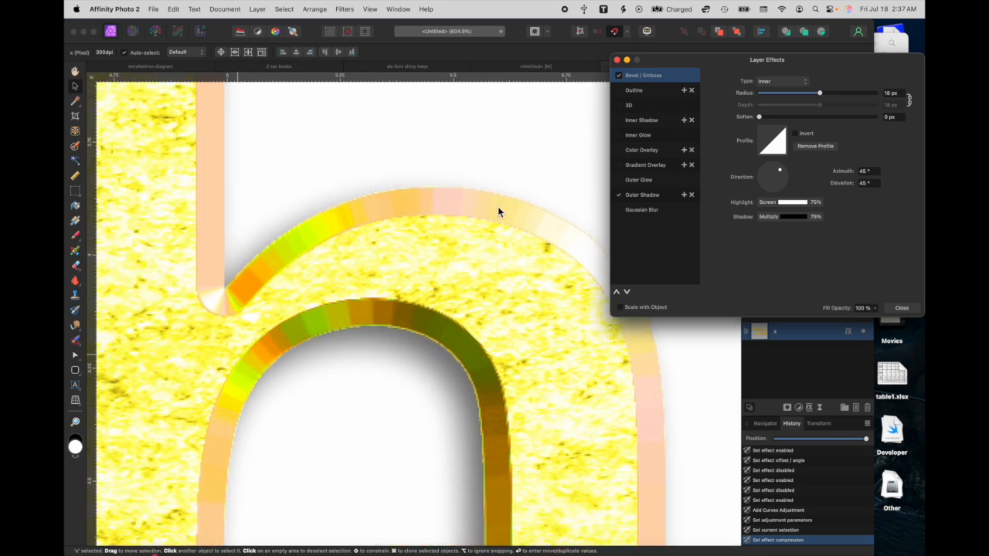
pyautogui.hscroll(2, 498, 206)
pyautogui.scroll(1, 497, 207)
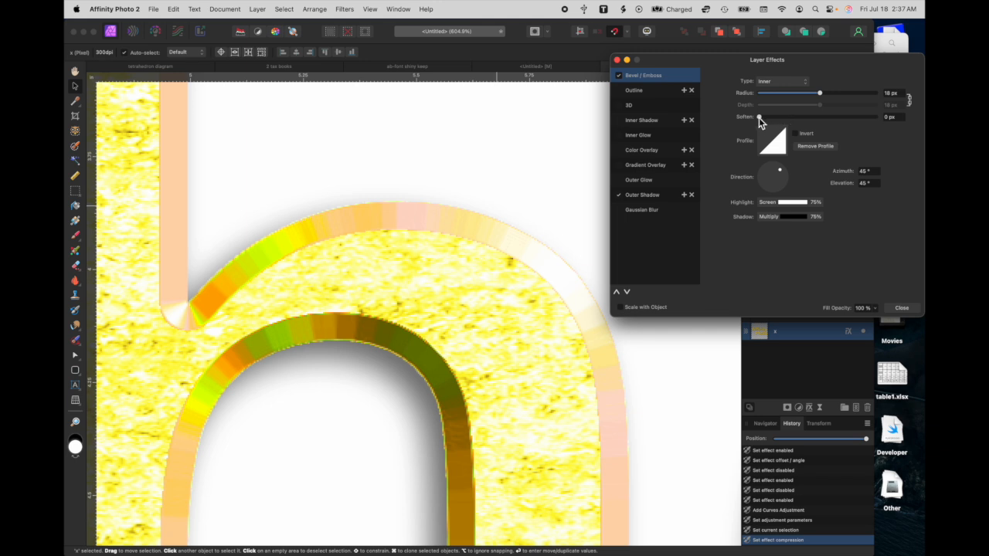
pyautogui.moveTo(759, 120); pyautogui.dragTo(795, 127)
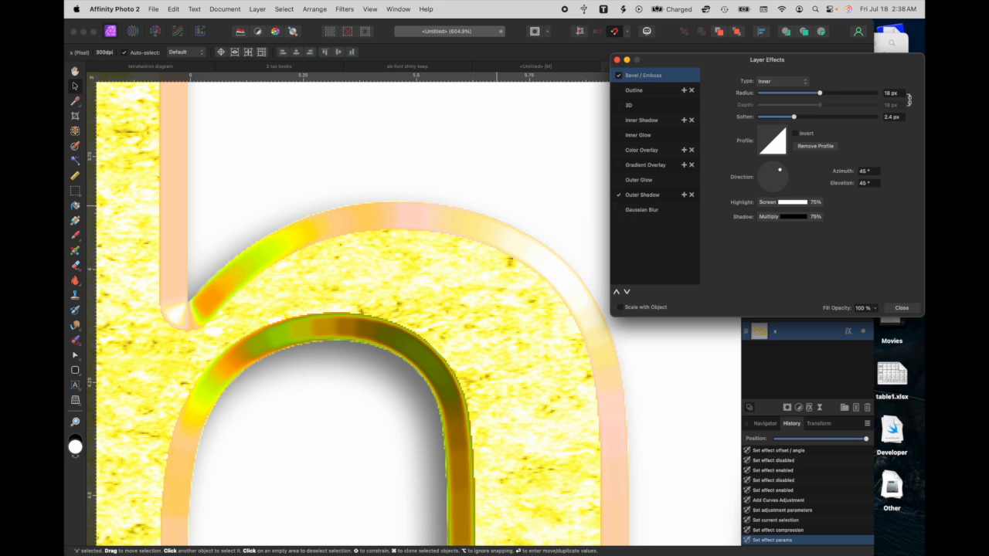
pyautogui.moveTo(794, 117); pyautogui.dragTo(855, 118)
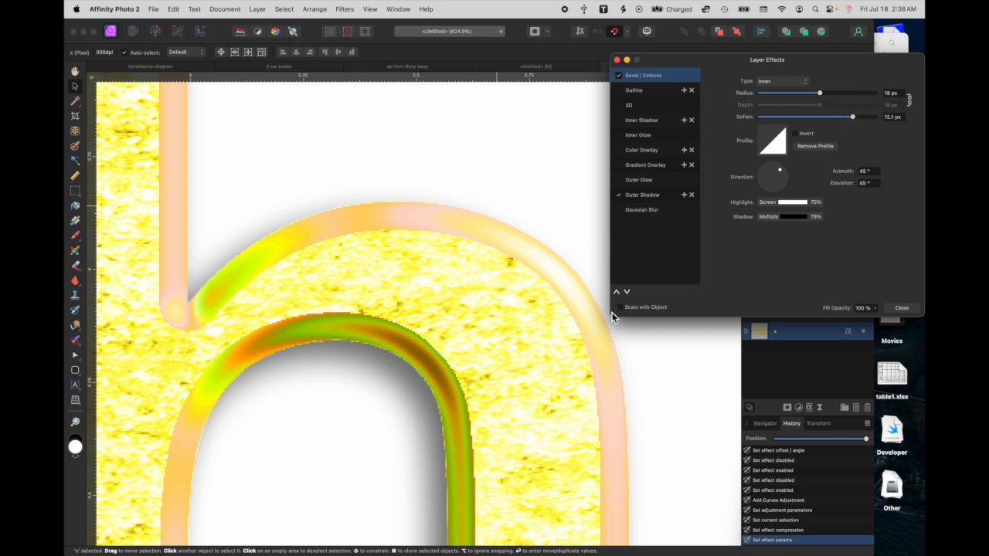
pyautogui.moveTo(854, 117); pyautogui.dragTo(840, 121)
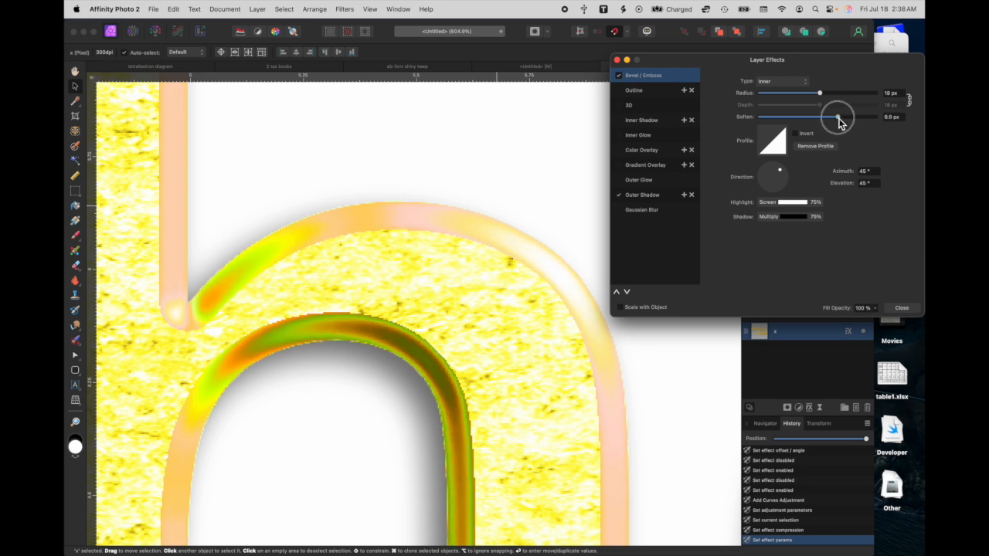
pyautogui.moveTo(839, 119); pyautogui.dragTo(842, 122)
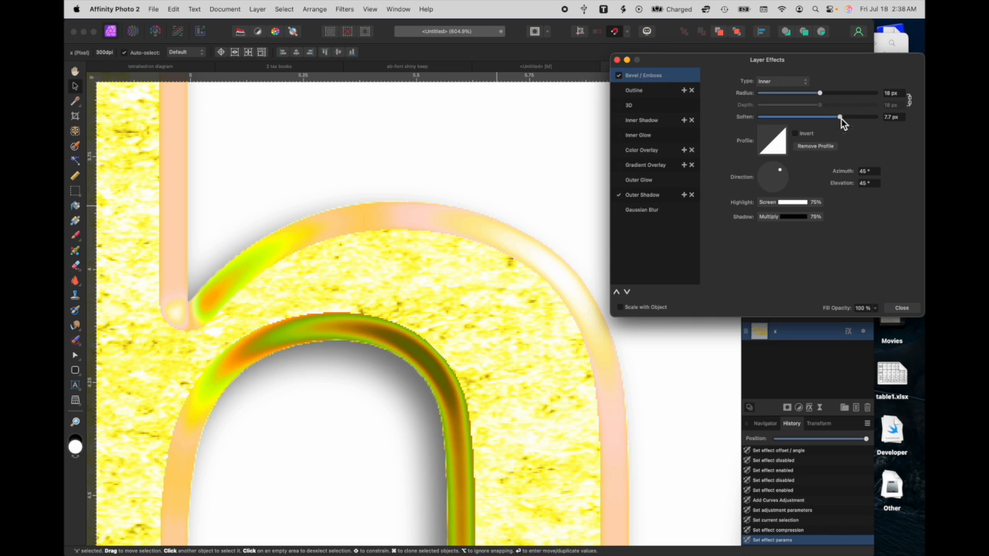
pyautogui.click(617, 61)
# - Examine the whole lettering and compare it with the version in the other untitled document
pyautogui.scroll(-5, 501, 180)
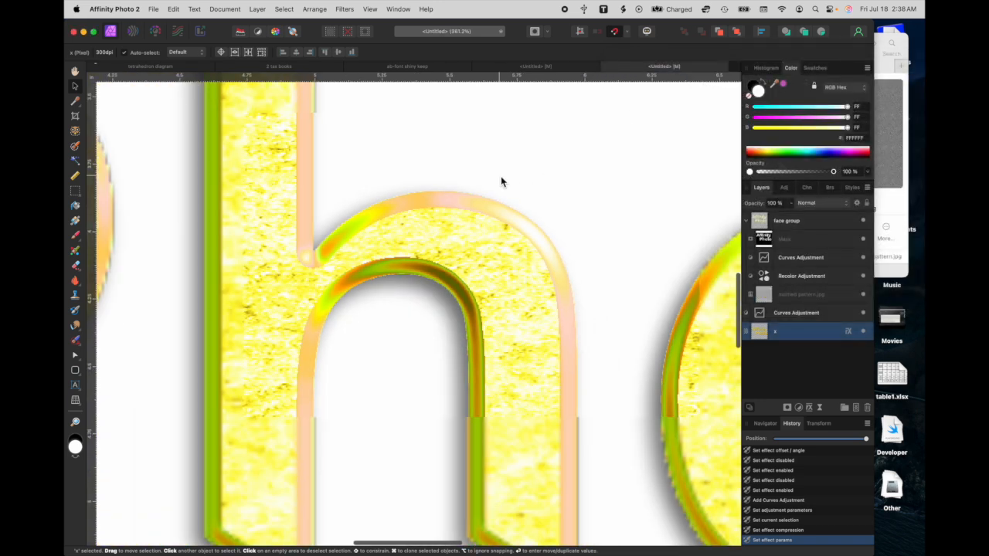
pyautogui.scroll(-2, 501, 181)
pyautogui.scroll(5, 501, 180)
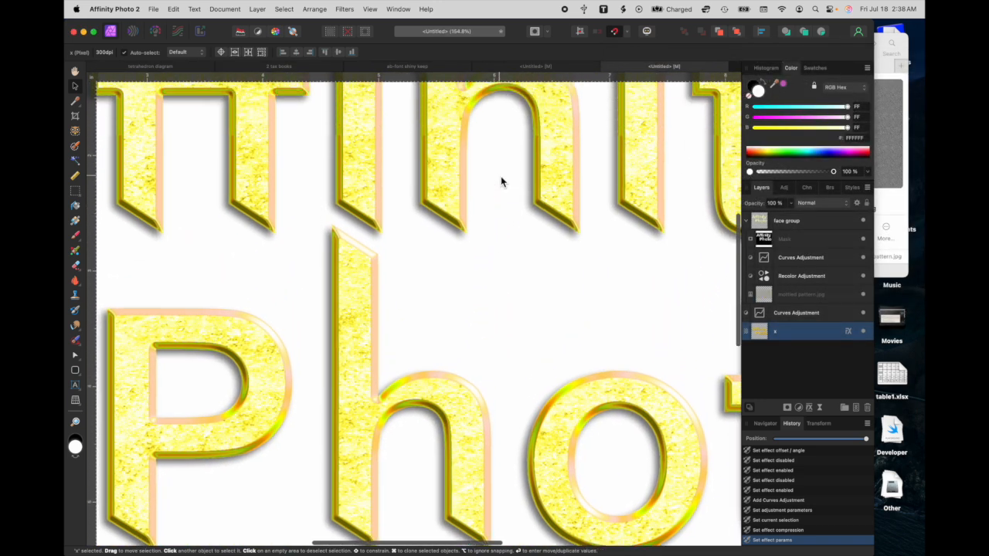
pyautogui.scroll(-4, 501, 181)
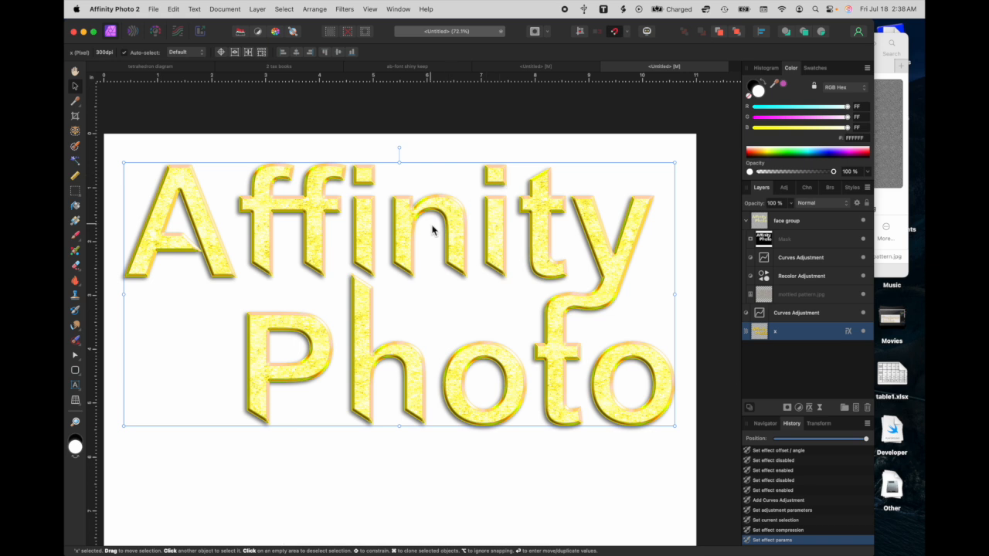
pyautogui.scroll(-2, 433, 223)
pyautogui.hscroll(-1, 433, 223)
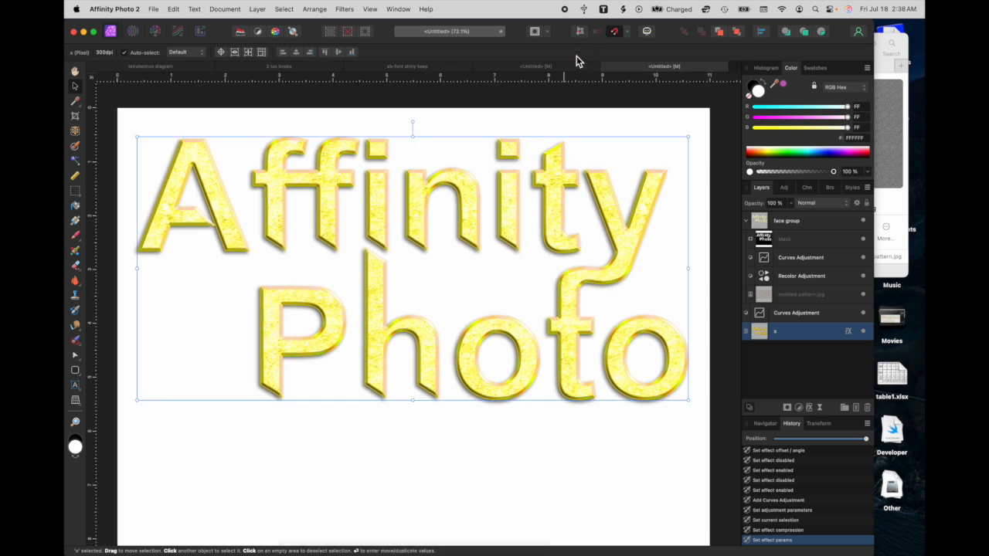
pyautogui.click(554, 67)
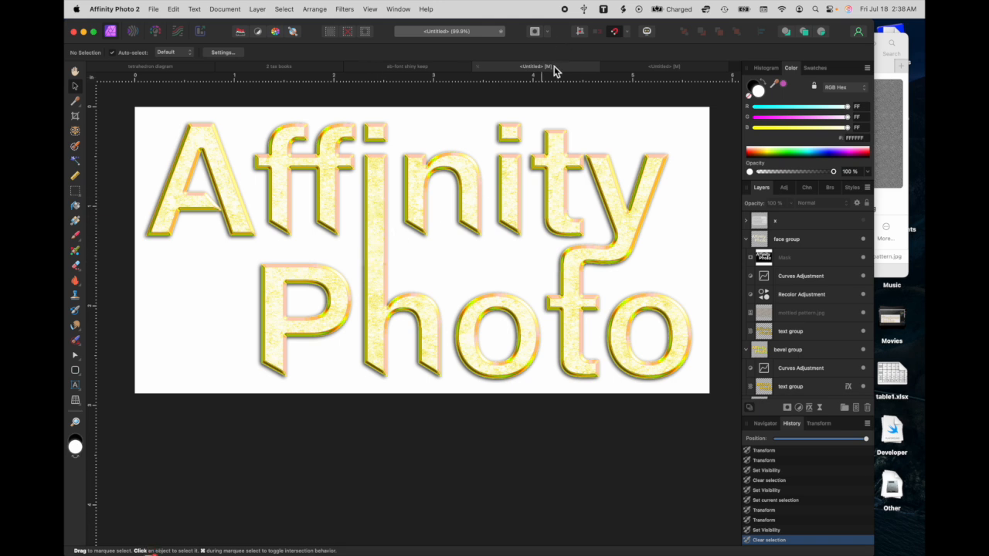
pyautogui.click(662, 68)
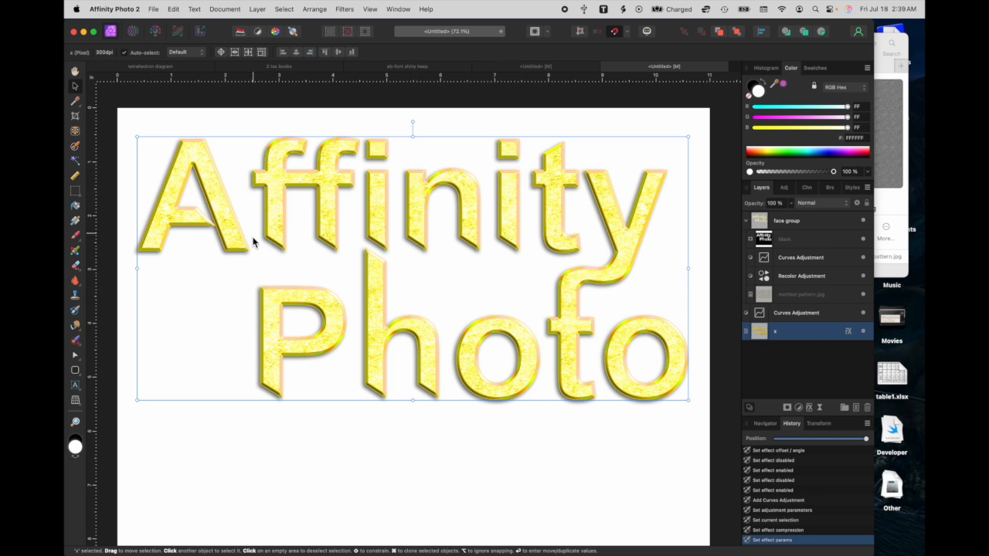
# - Try a Brightness / Contrast adjustment above the face group's Curves adjustment, changing its brightness and contrast, and undo it
pyautogui.scroll(8, 349, 225)
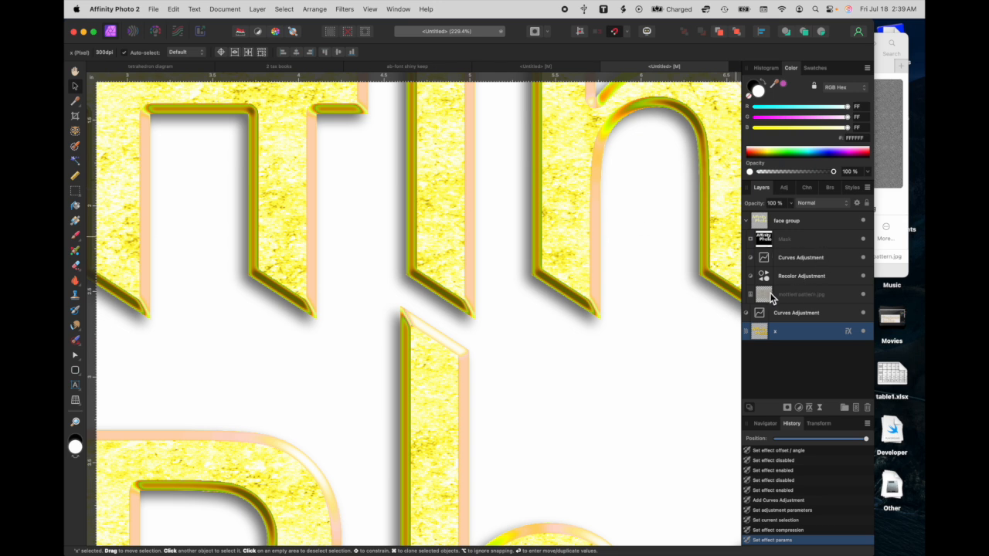
pyautogui.click(788, 259)
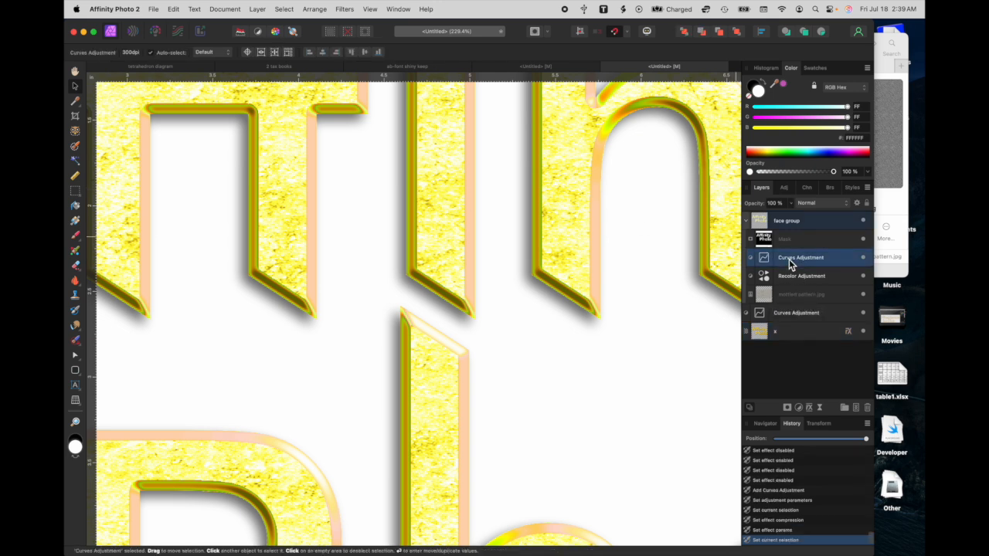
pyautogui.click(800, 408)
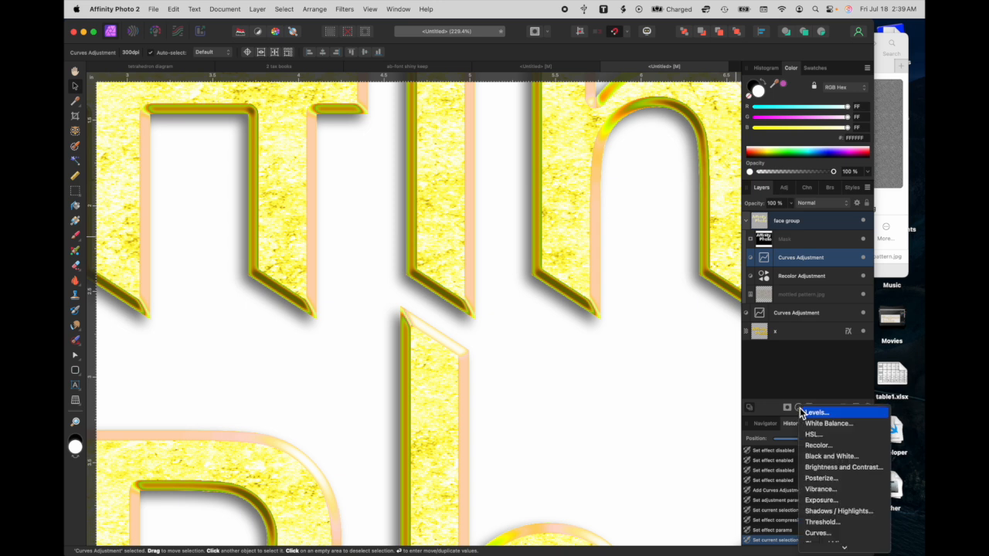
pyautogui.click(822, 467)
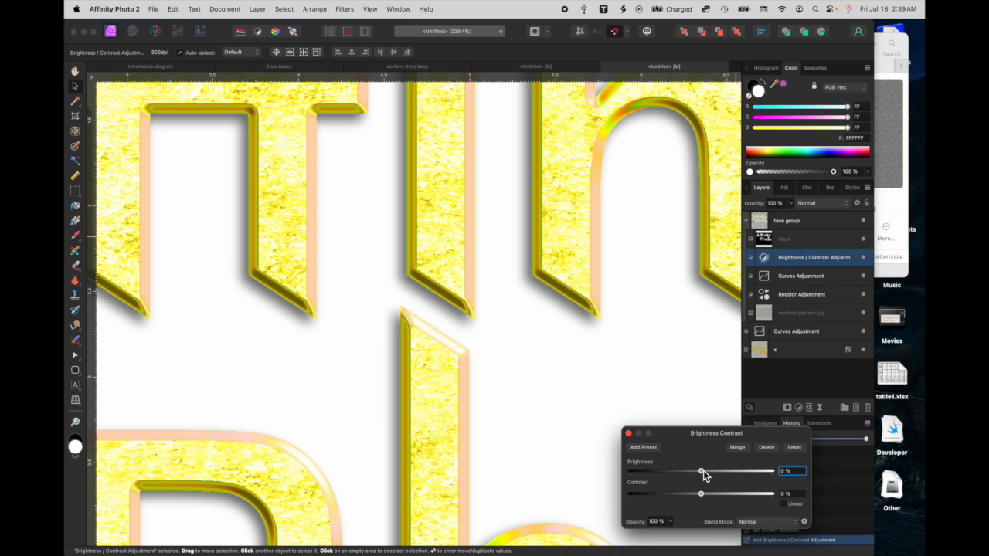
pyautogui.moveTo(703, 470); pyautogui.dragTo(679, 500)
pyautogui.moveTo(719, 472); pyautogui.dragTo(727, 473)
pyautogui.click(628, 434)
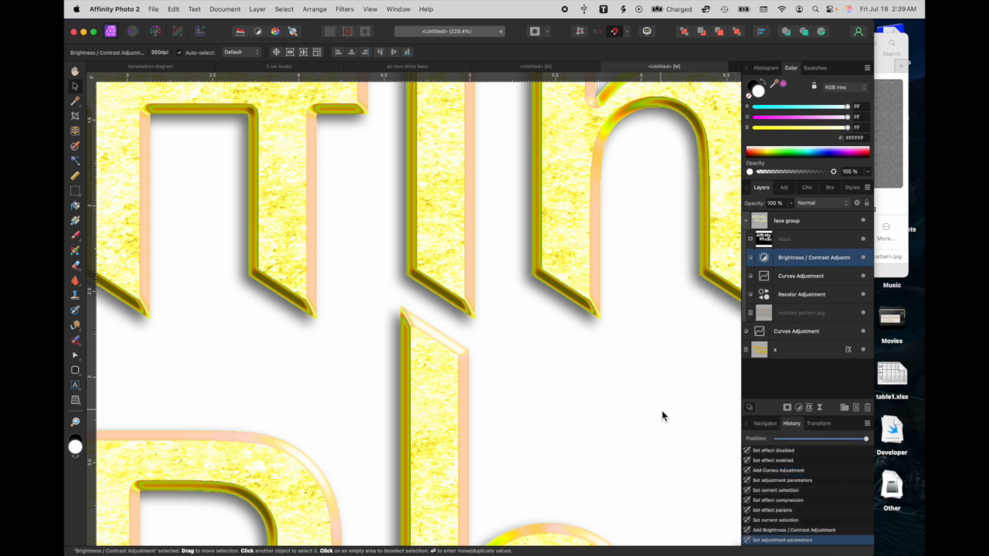
pyautogui.press('super+z')
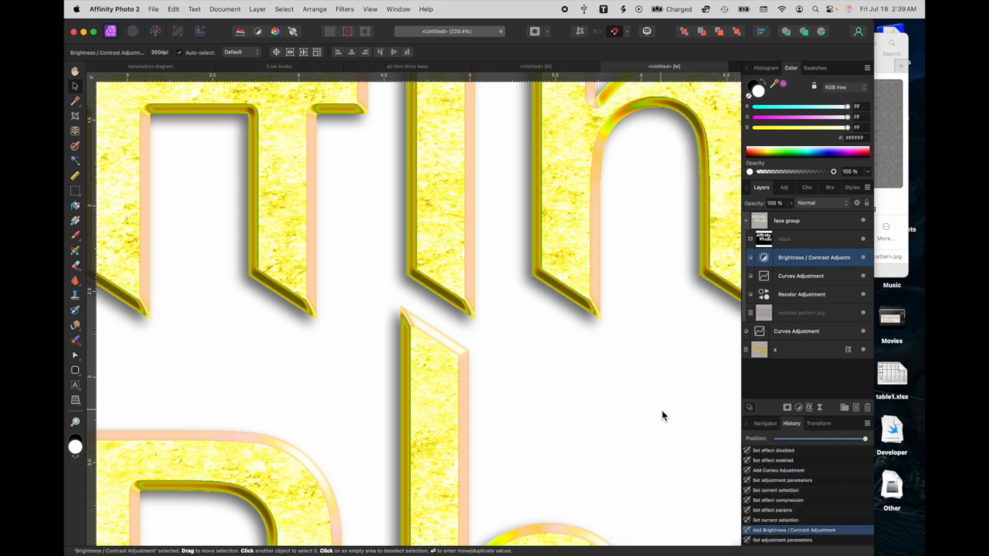
pyautogui.press('super+z')
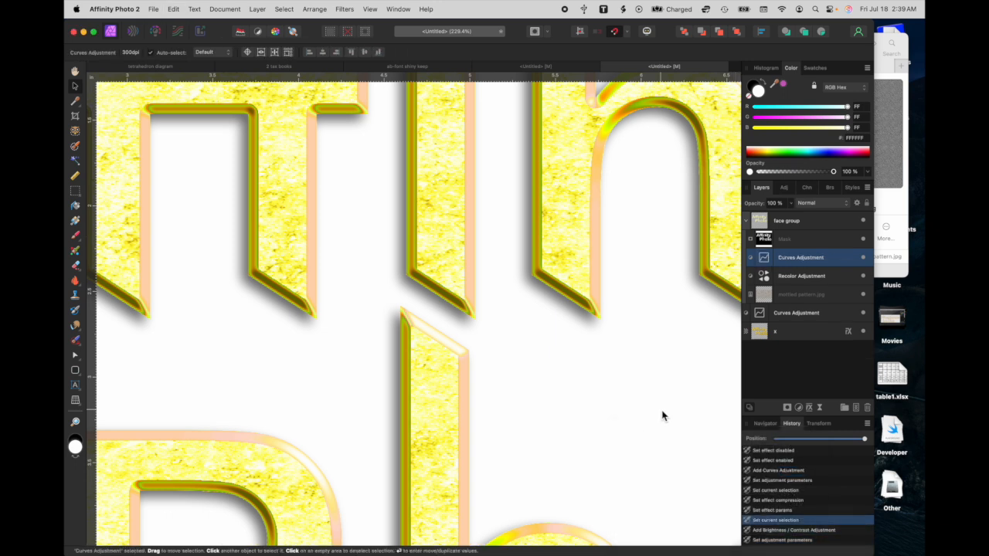
# - Add a Vibrance adjustment above the face group's Curves adjustment with Vibrance 37% and Saturation -33%
pyautogui.click(798, 408)
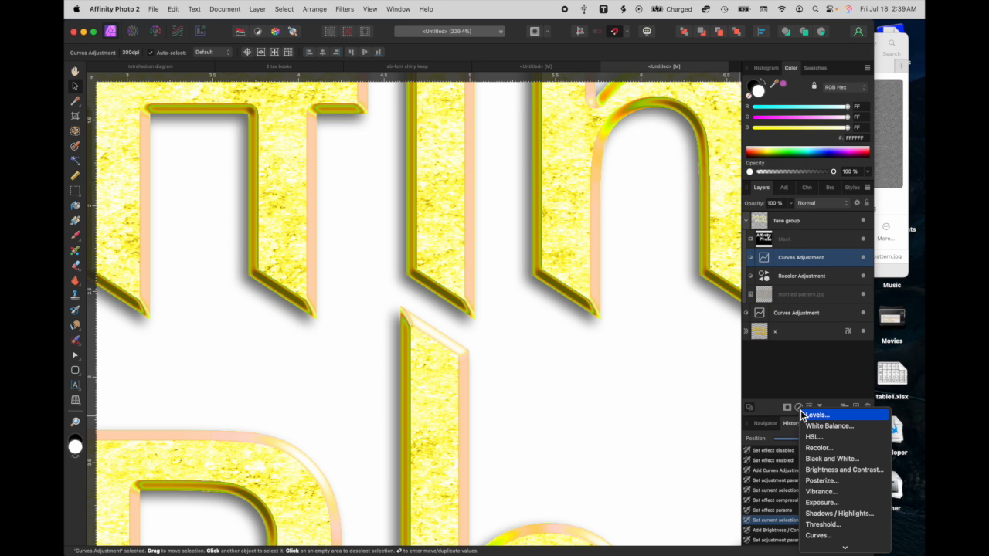
pyautogui.click(822, 493)
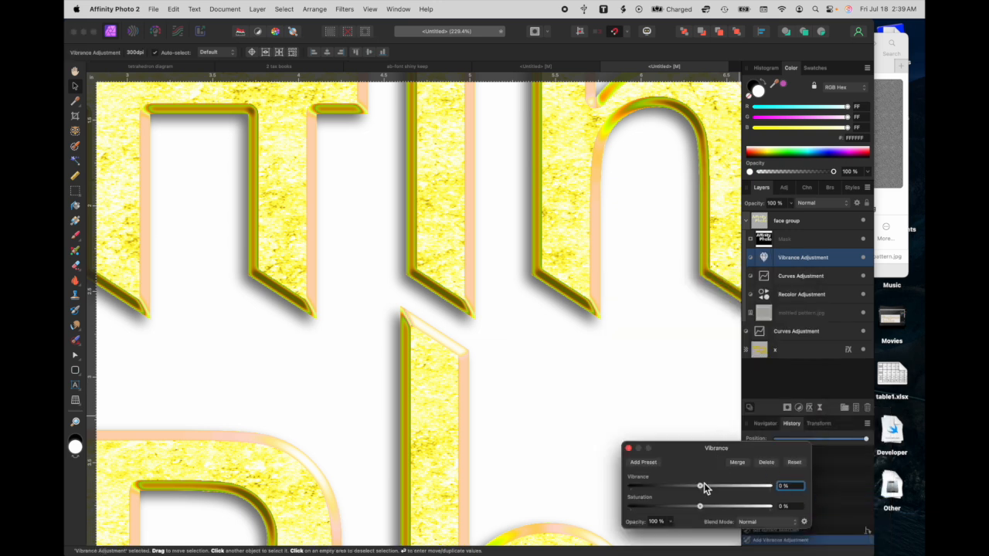
pyautogui.moveTo(701, 487); pyautogui.dragTo(685, 515)
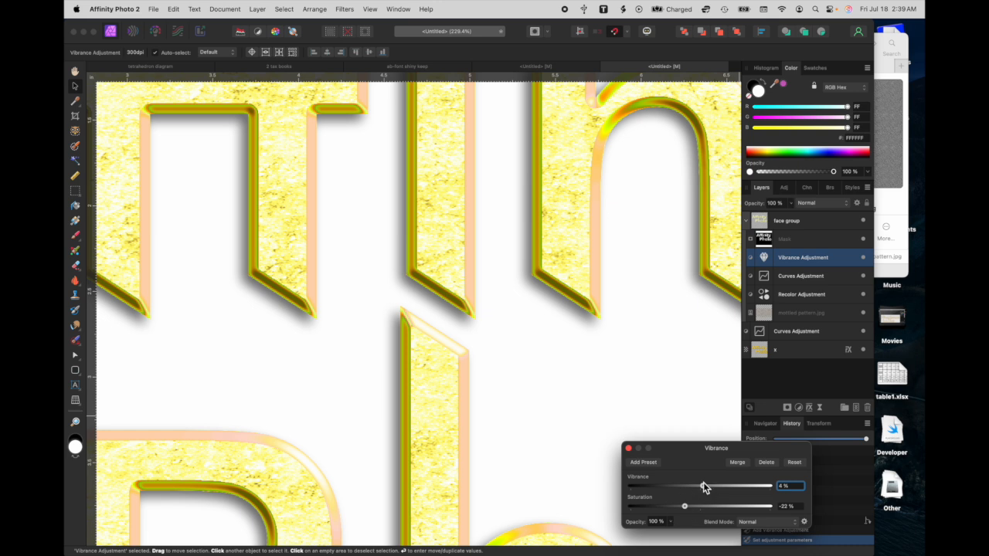
pyautogui.moveTo(705, 485); pyautogui.dragTo(676, 508)
pyautogui.scroll(-5, 464, 346)
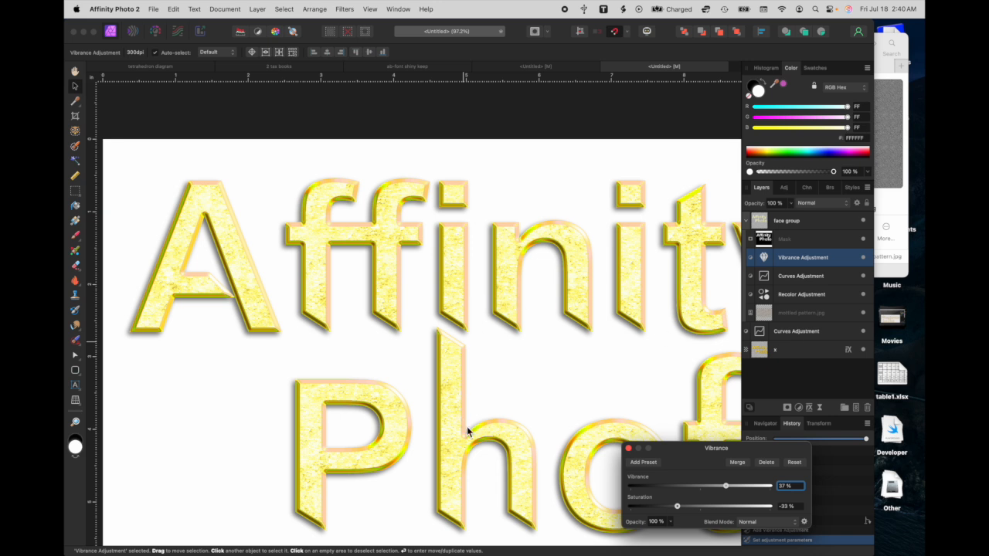
# - Group border layer x with the Curves adjustment directly above it as "bevel group" and expand the new group
pyautogui.click(804, 353)
pyautogui.keyDown('shift'); pyautogui.click(801, 332); pyautogui.keyUp('shift')
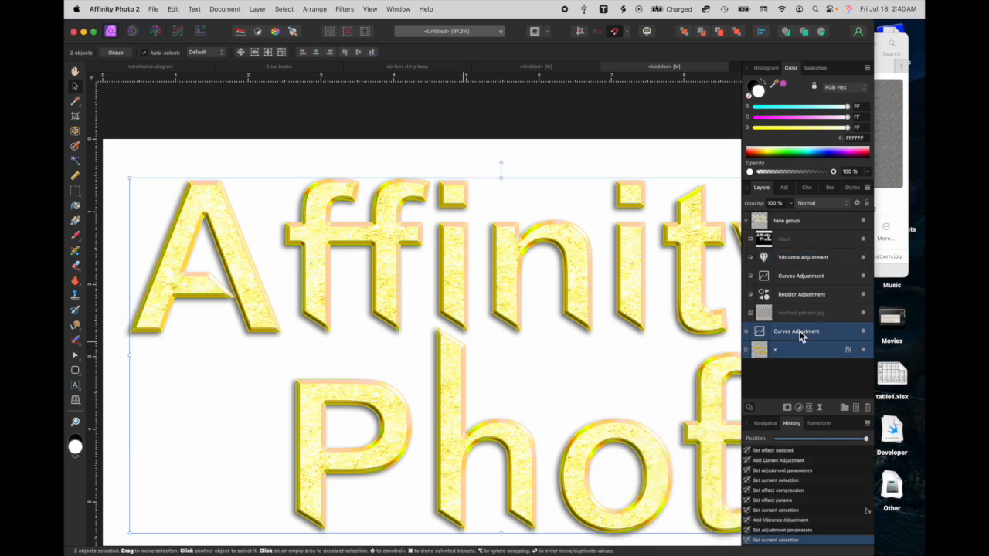
pyautogui.rightClick(801, 335)
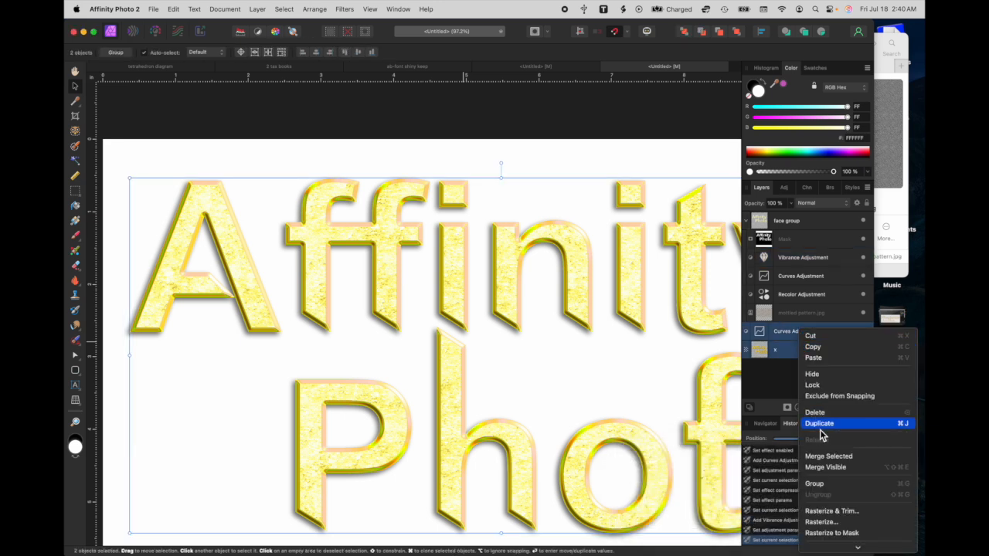
pyautogui.click(818, 483)
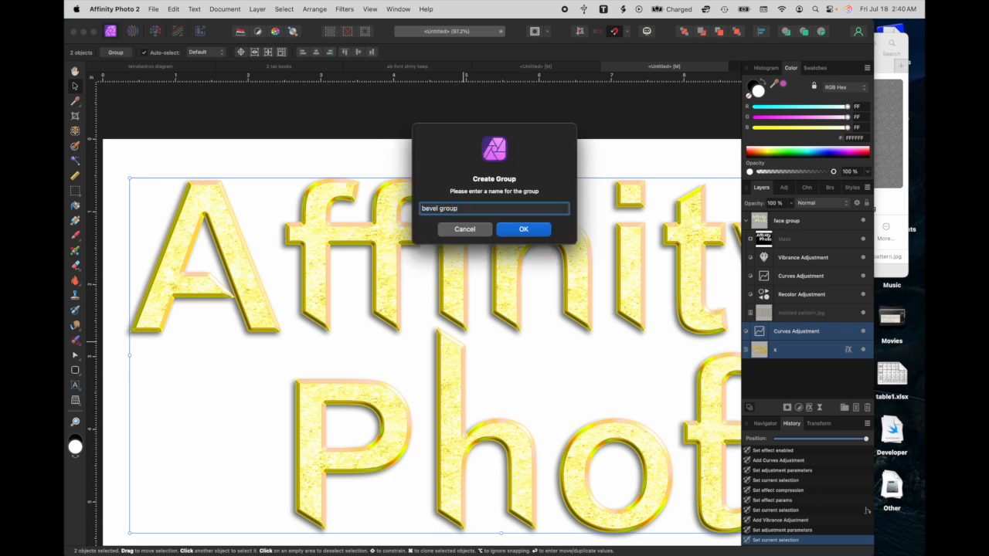
pyautogui.press('Return')
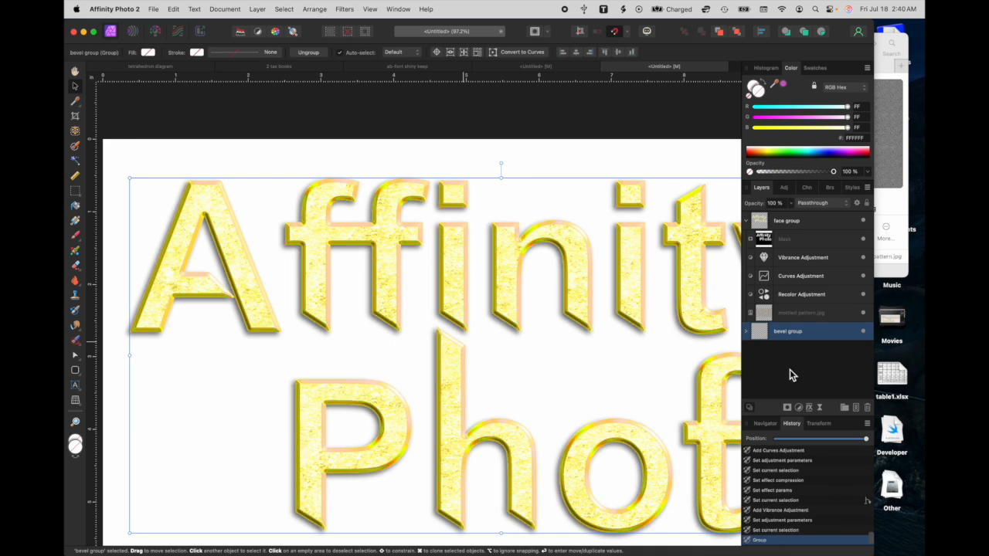
pyautogui.click(747, 333)
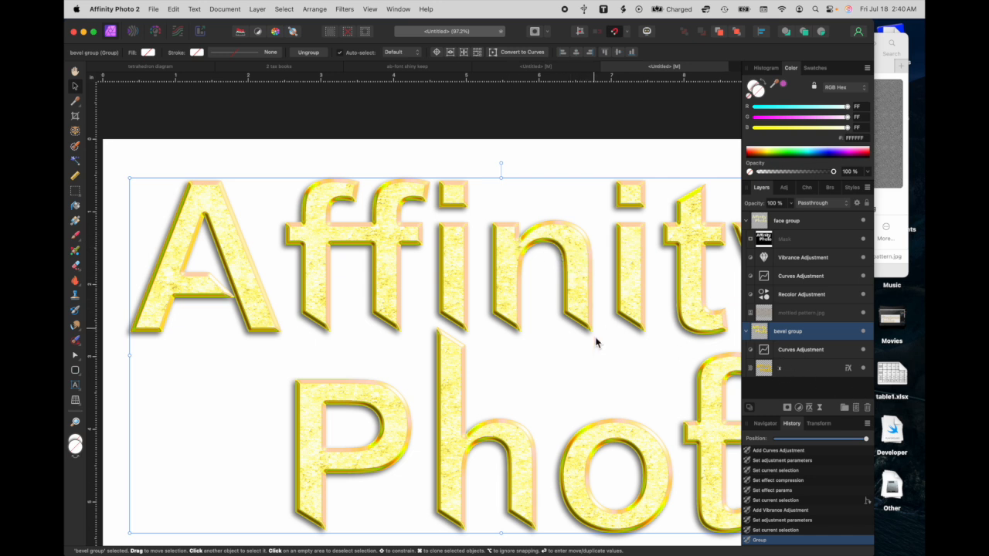
# - Open the layer effects of border layer x and examine the bevelled edges of the letters P and h up close
pyautogui.scroll(2, 460, 417)
pyautogui.scroll(8, 461, 418)
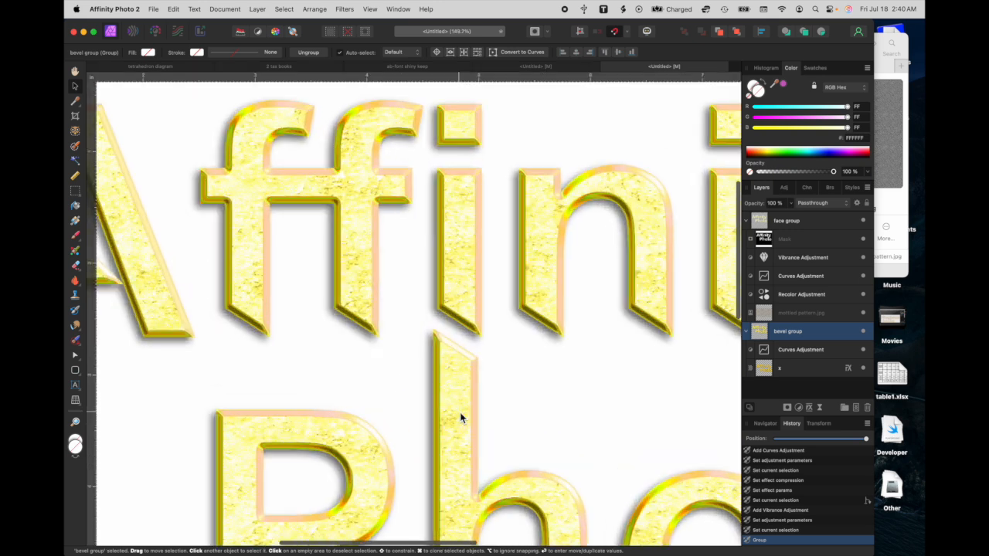
pyautogui.scroll(-3, 460, 418)
pyautogui.hscroll(1, 460, 418)
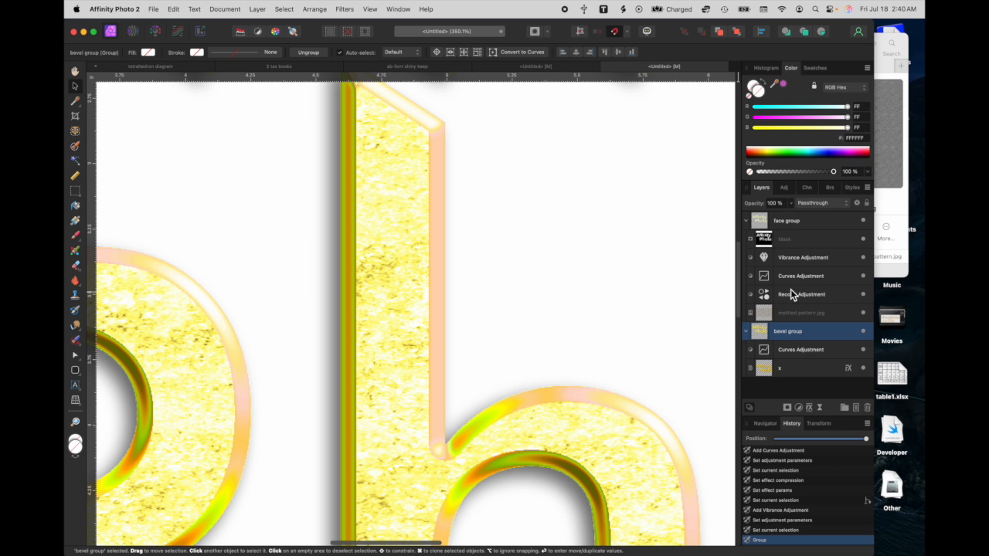
pyautogui.scroll(-3, 608, 344)
pyautogui.hscroll(1, 607, 345)
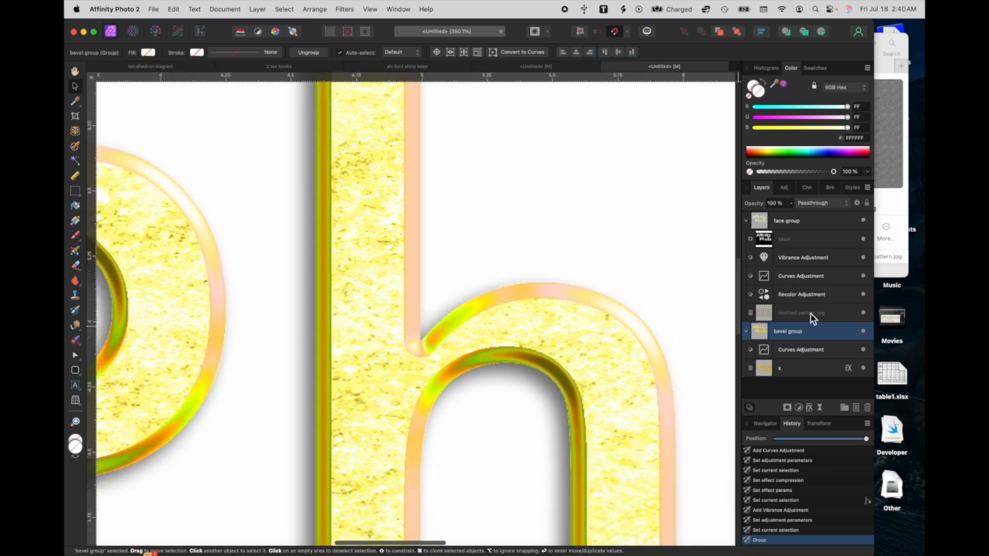
pyautogui.click(851, 373)
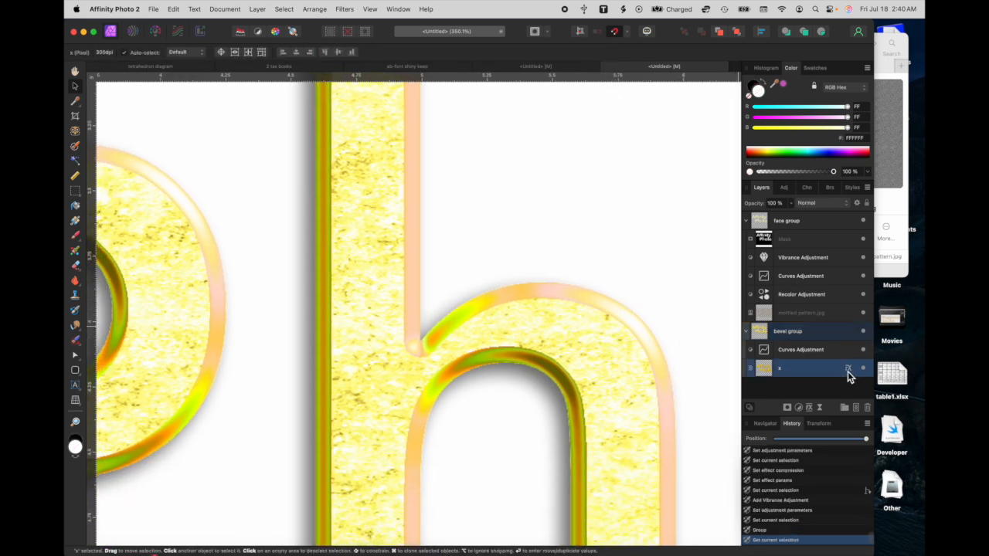
pyautogui.click(848, 368)
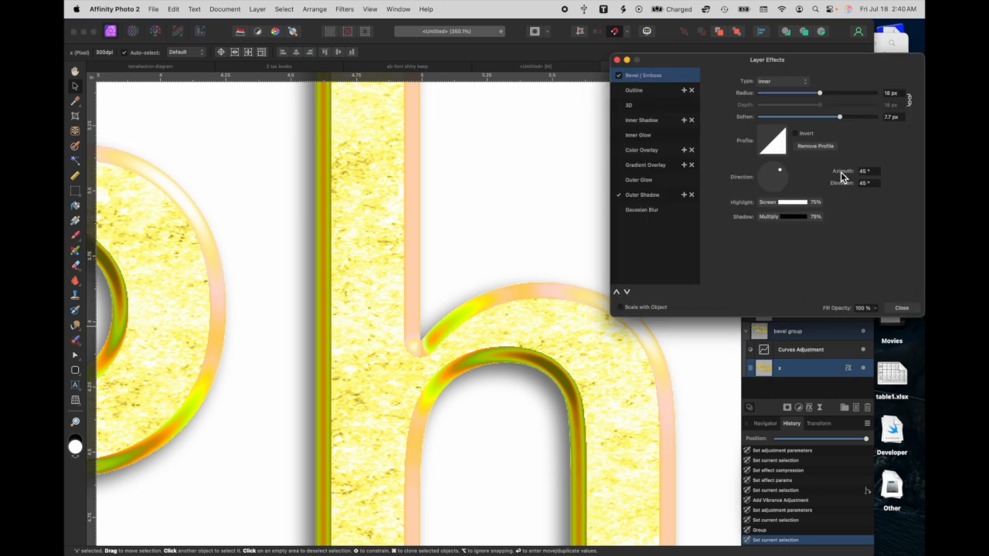
pyautogui.hscroll(-10, 517, 328)
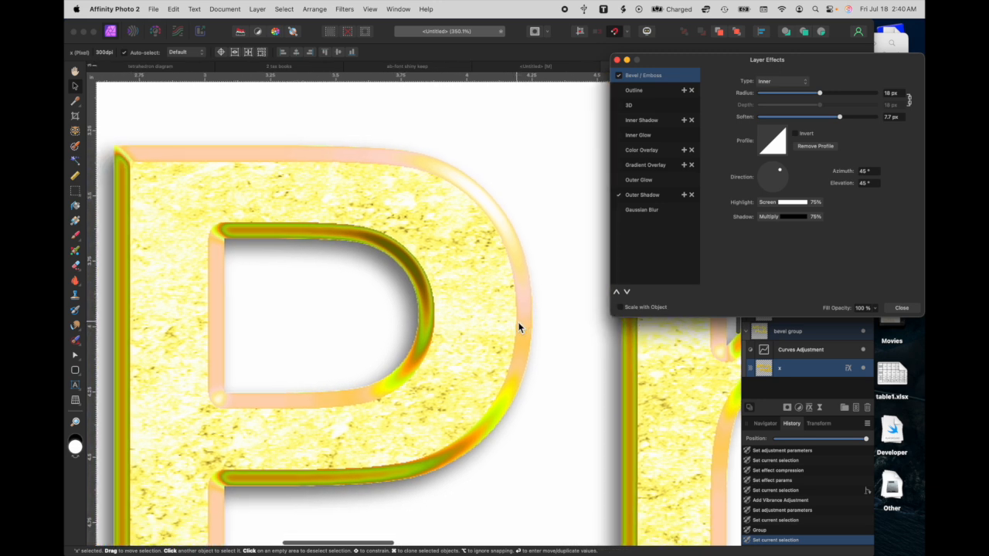
pyautogui.scroll(-5, 517, 328)
pyautogui.hscroll(3, 518, 323)
pyautogui.scroll(2, 518, 323)
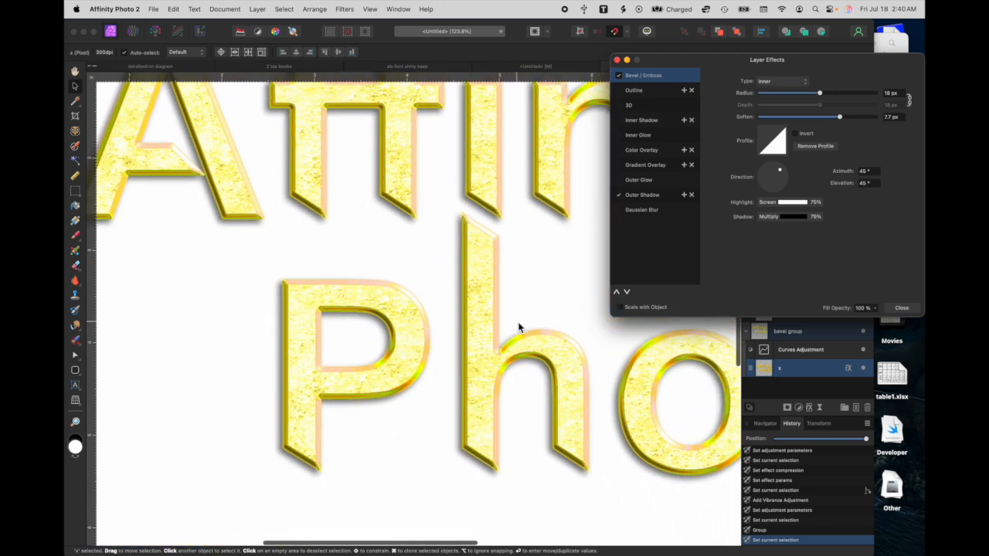
pyautogui.scroll(1, 519, 323)
pyautogui.scroll(4, 517, 325)
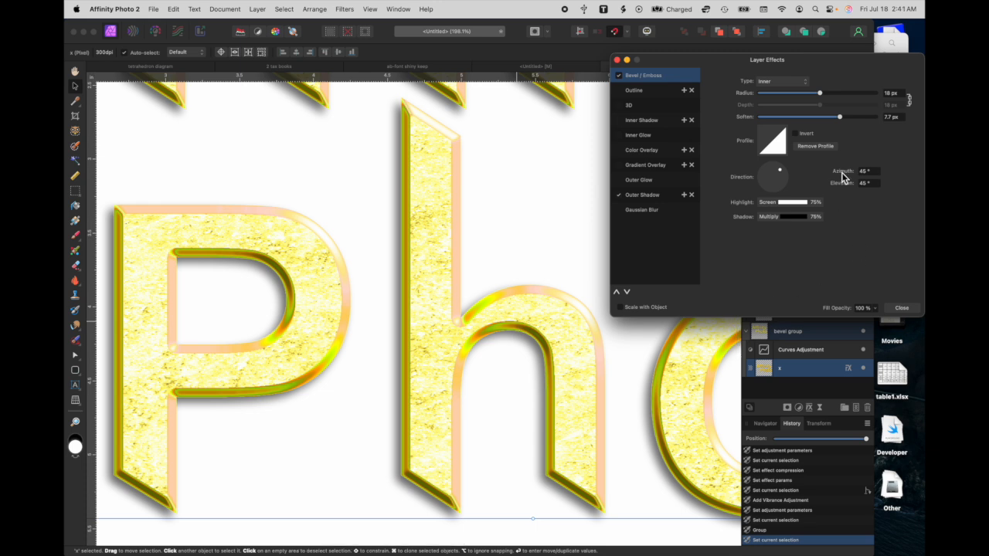
# - Try a different Bevel / Emboss azimuth on border layer x, then set the azimuth back to 45°
pyautogui.moveTo(842, 176)
pyautogui.mouseDown()
pyautogui.moveTo(821, 179)
pyautogui.moveTo(854, 177)
pyautogui.moveTo(839, 178)
pyautogui.mouseUp()
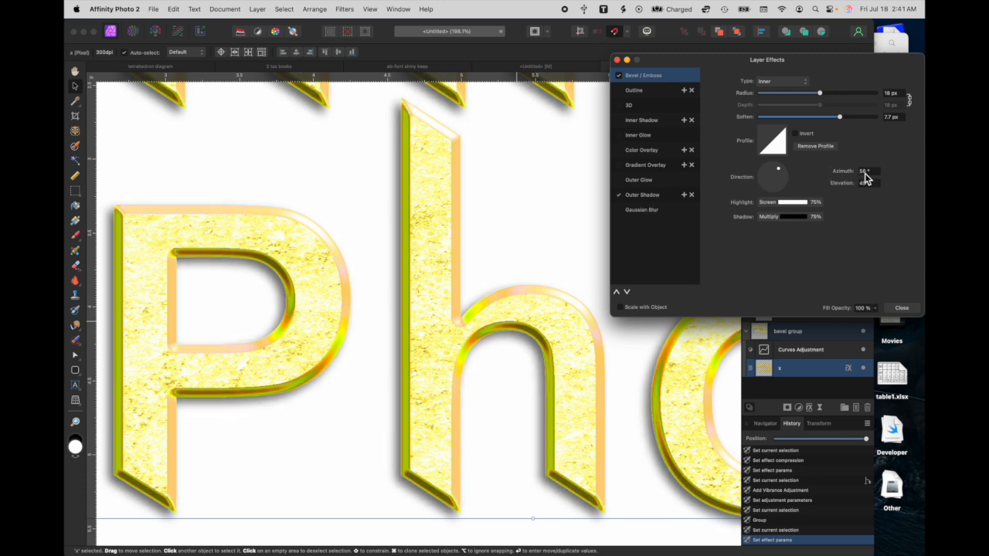
pyautogui.write('45')
pyautogui.press('Return')
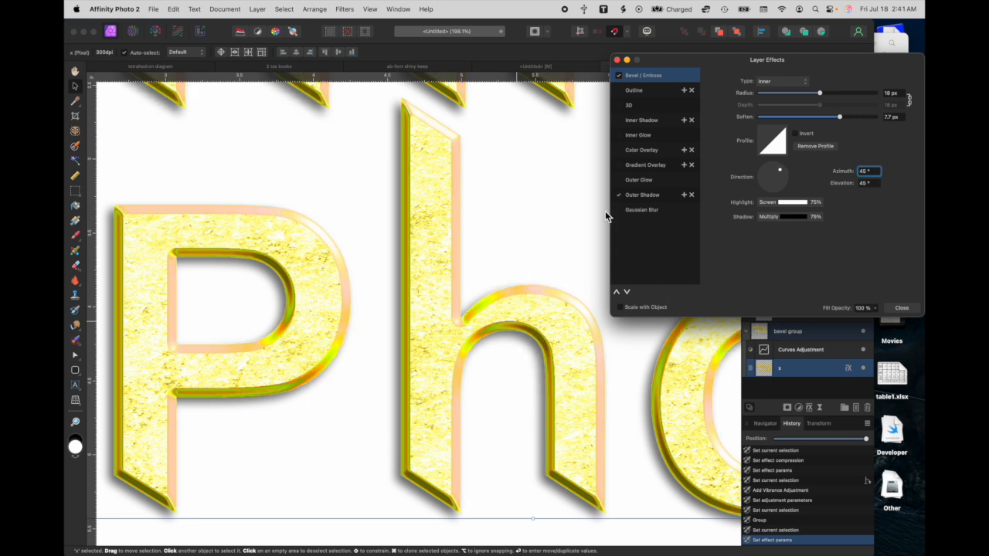
# - Enable the 3D layer effect on border layer x and set its radius to 18 px
pyautogui.click(632, 105)
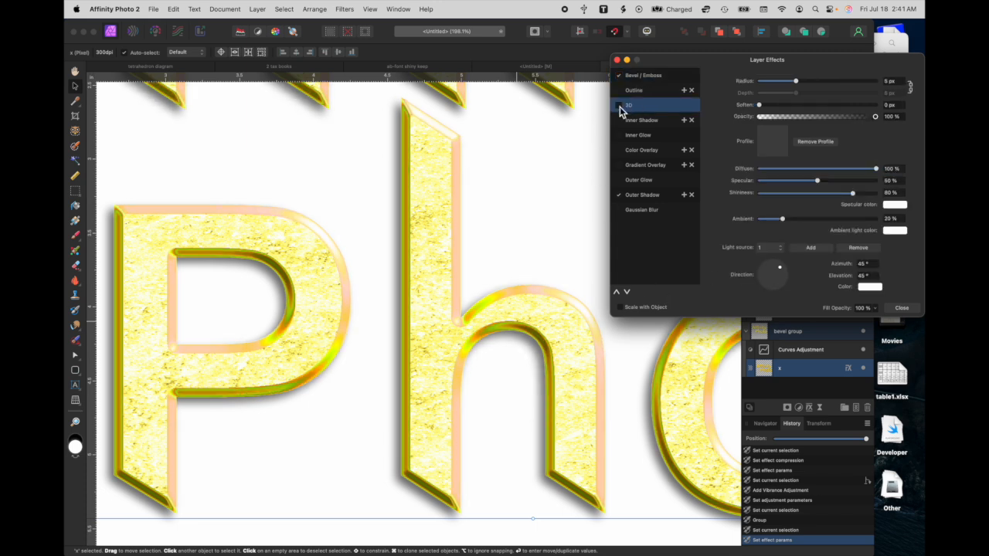
pyautogui.click(620, 105)
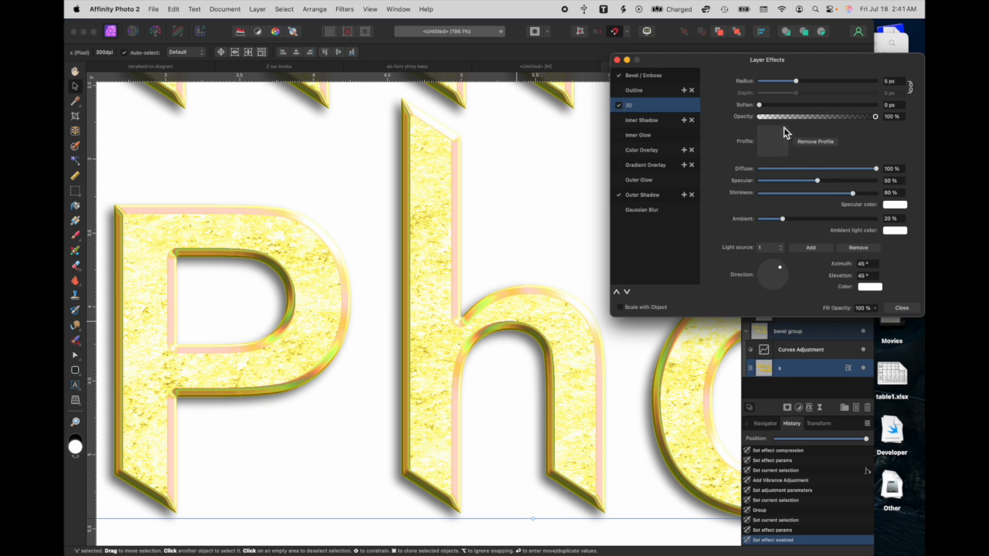
pyautogui.click(887, 80)
pyautogui.write('18')
pyautogui.press('Return')
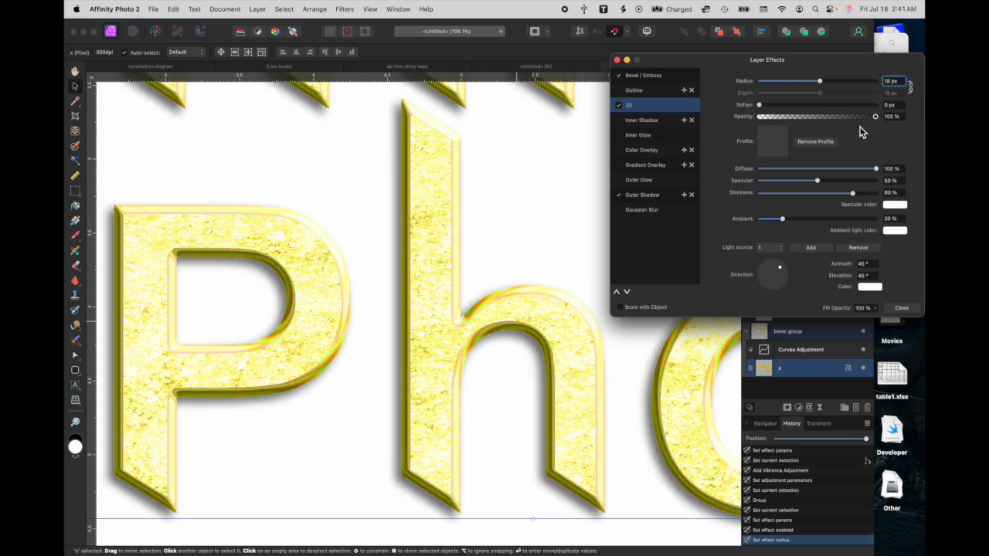
# - Give the 3D effect the straight diagonal standard profile and set its Soften value to about 4.1 px
pyautogui.click(778, 143)
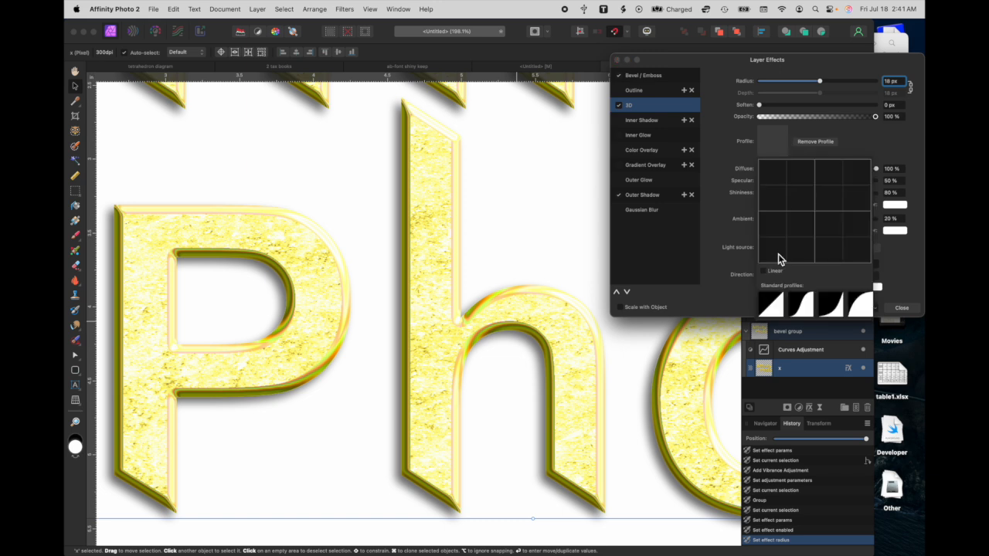
pyautogui.click(772, 306)
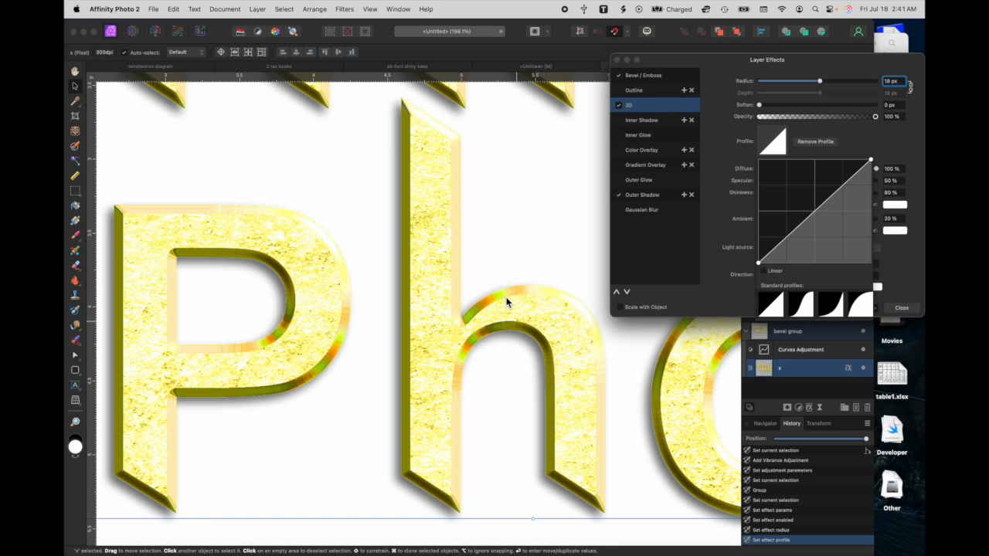
pyautogui.scroll(5, 514, 303)
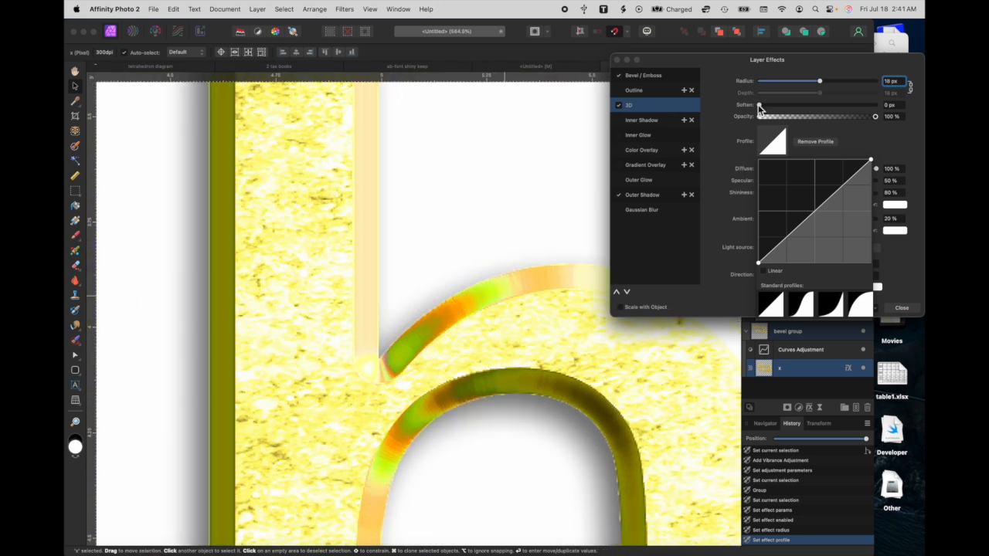
pyautogui.moveTo(762, 105); pyautogui.dragTo(822, 108)
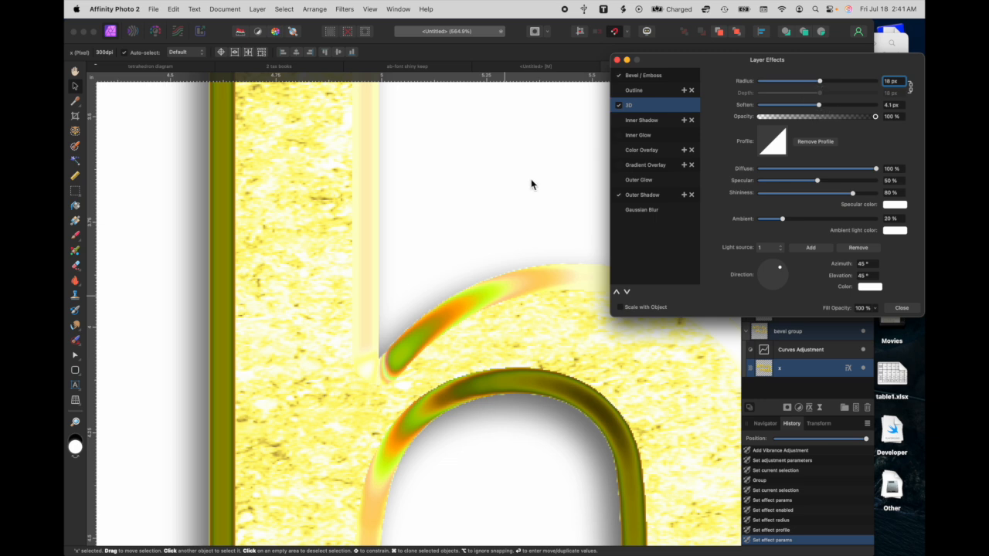
# - Lower the 3D effect's Shininess to 63% and its Specular value to 47%, checking the whole lettering
pyautogui.scroll(-4, 530, 184)
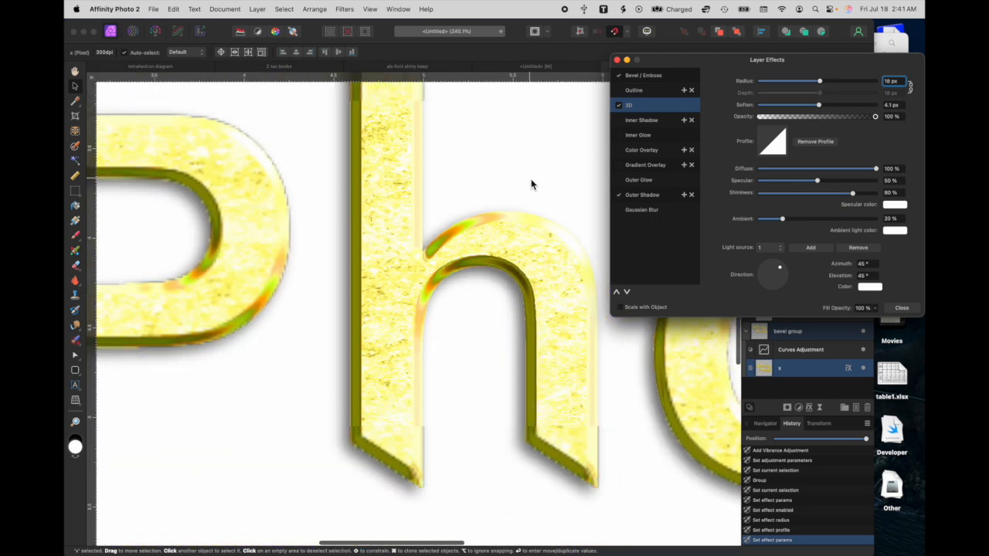
pyautogui.hscroll(5, 530, 184)
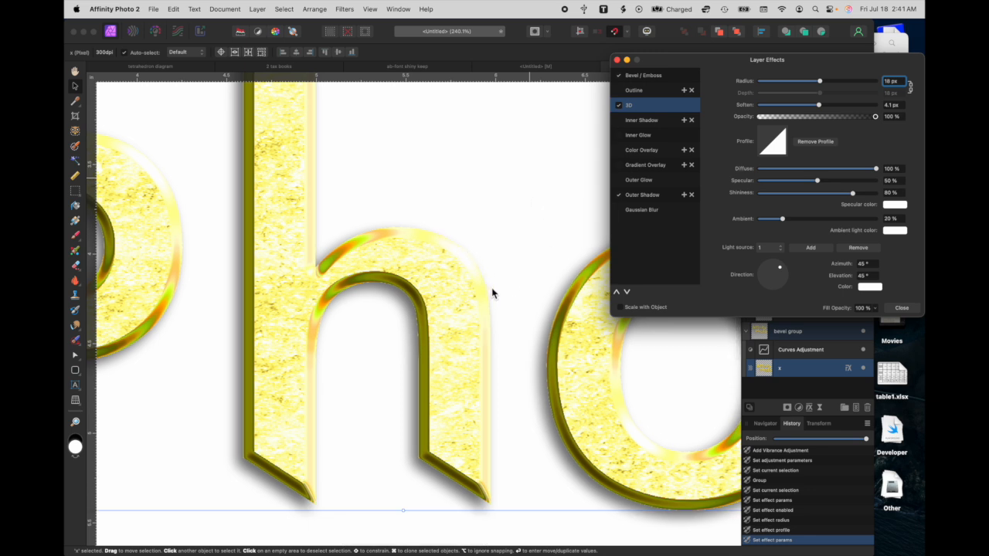
pyautogui.scroll(-5, 500, 263)
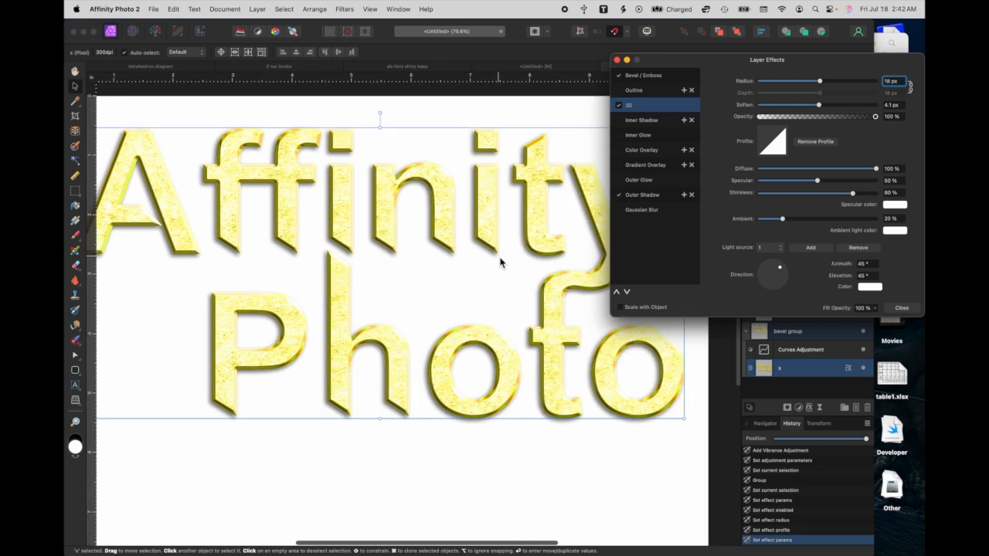
pyautogui.hscroll(-1, 500, 262)
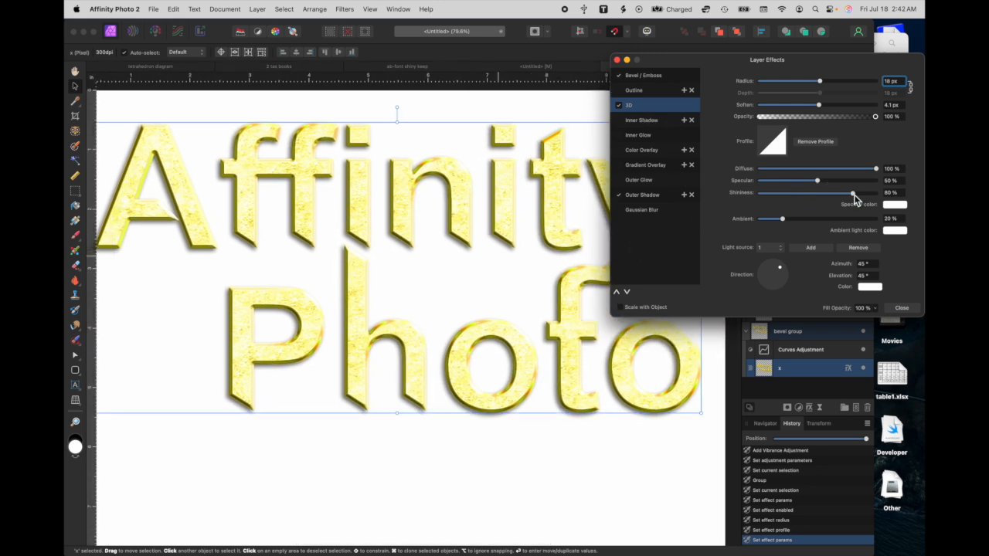
pyautogui.moveTo(854, 198); pyautogui.dragTo(833, 201)
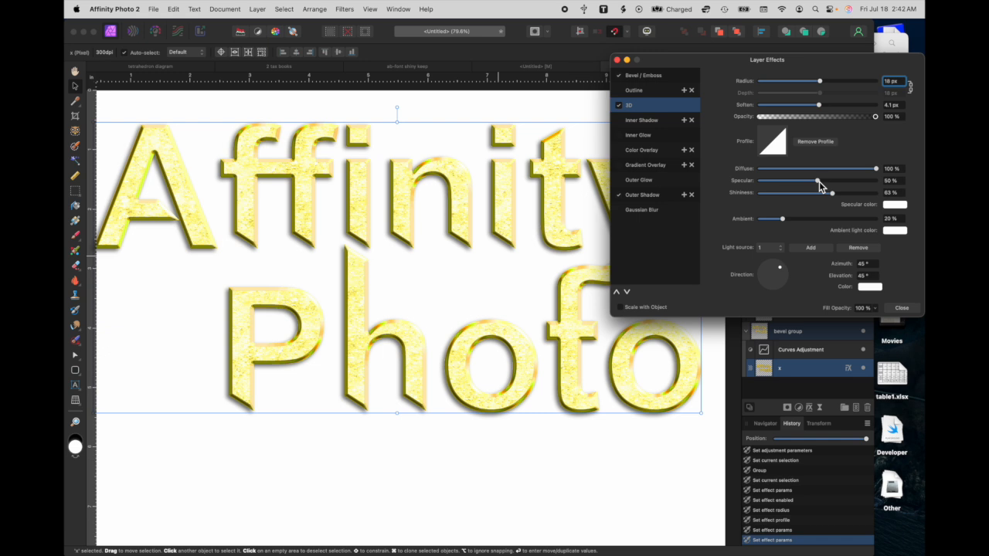
pyautogui.moveTo(819, 186)
pyautogui.mouseDown()
pyautogui.moveTo(841, 188)
pyautogui.moveTo(785, 190)
pyautogui.moveTo(813, 191)
pyautogui.mouseUp()
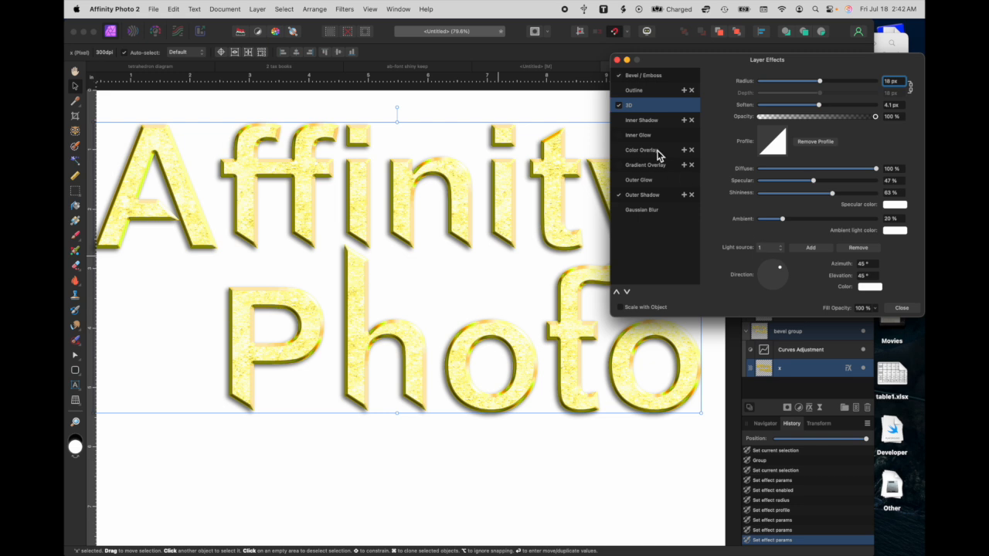
# - Disable the 3D effect on border layer x, close the layer effects and view the whole lettering
pyautogui.click(619, 105)
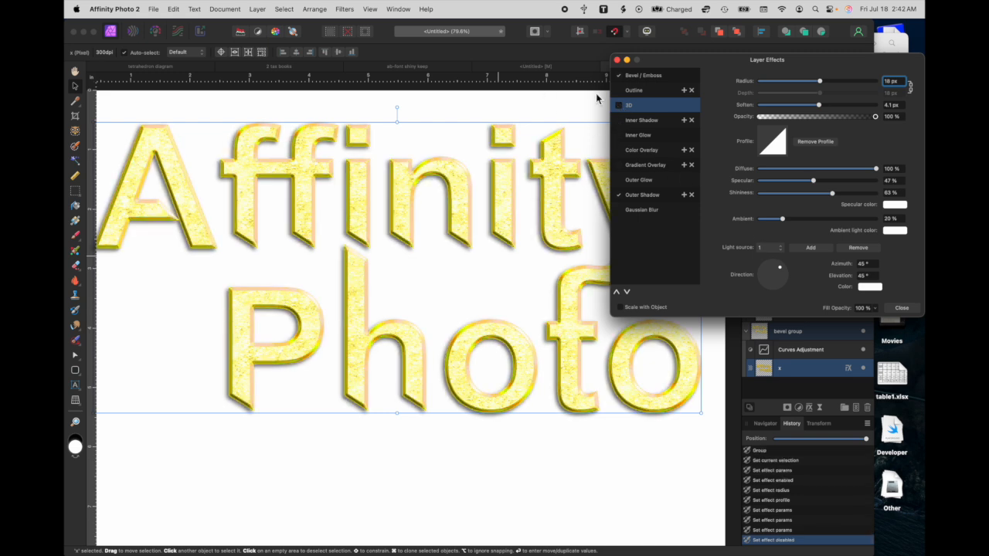
pyautogui.click(616, 60)
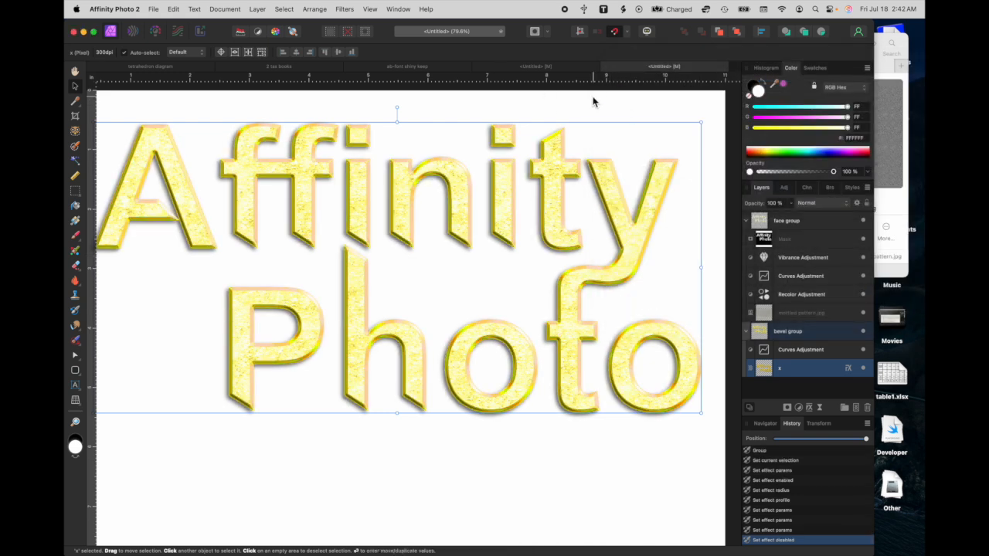
pyautogui.hscroll(-1, 592, 100)
pyautogui.hscroll(1, 591, 101)
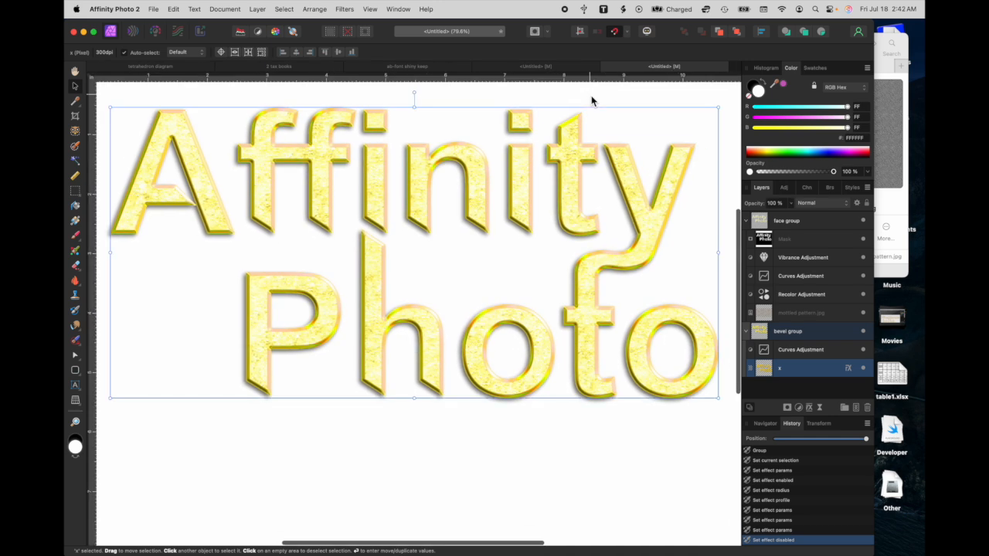